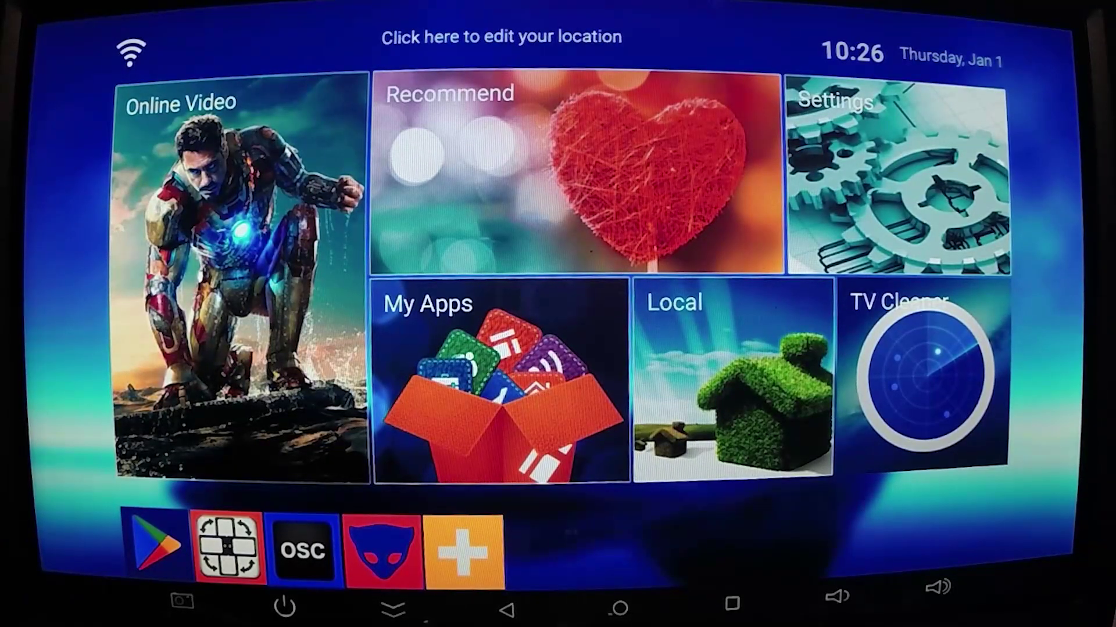
Step: Check the notifications on the Android touchscreen's home screen and close them again
drag(656, 18, 656, 448)
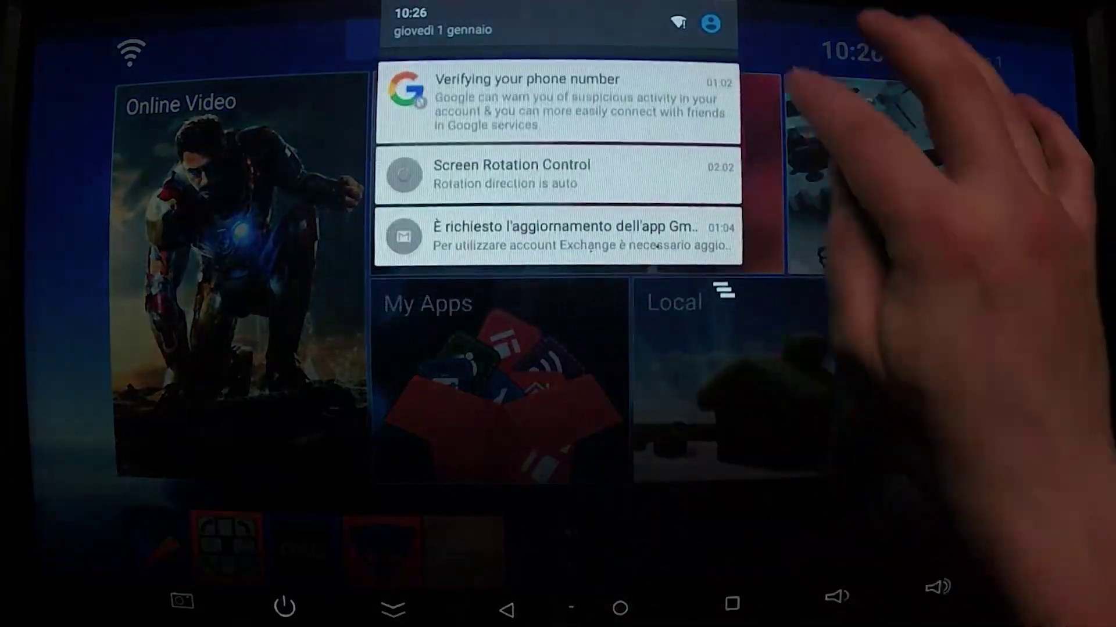
click(668, 20)
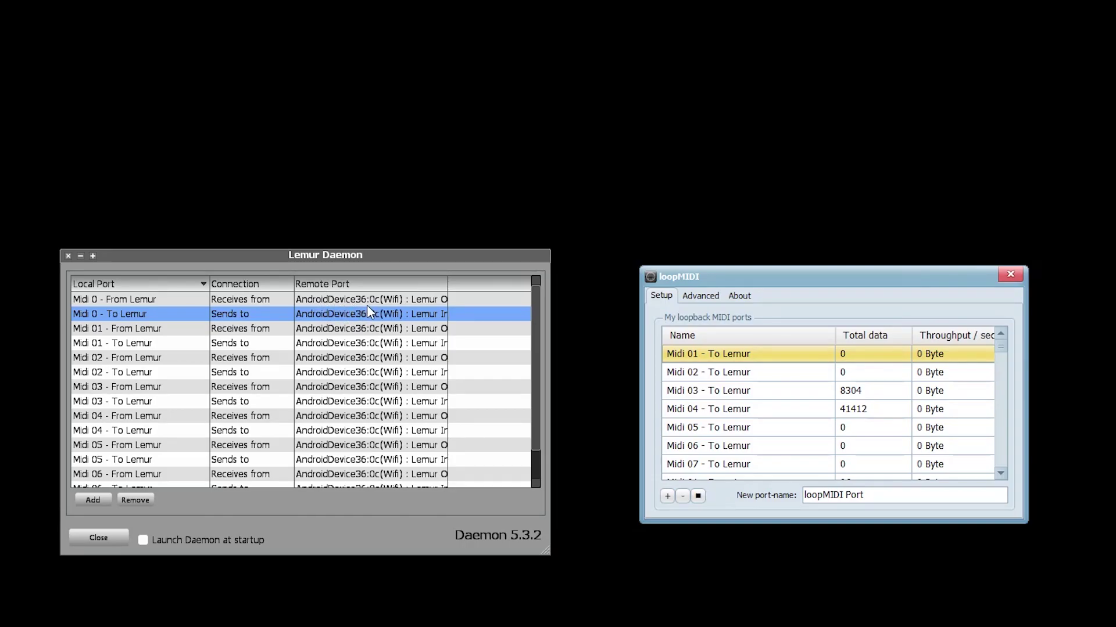
Step: Widen the Remote Port column in Lemur Daemon to read its connections, and enlarge the loopMIDI window to show all its ports
drag(448, 280, 495, 279)
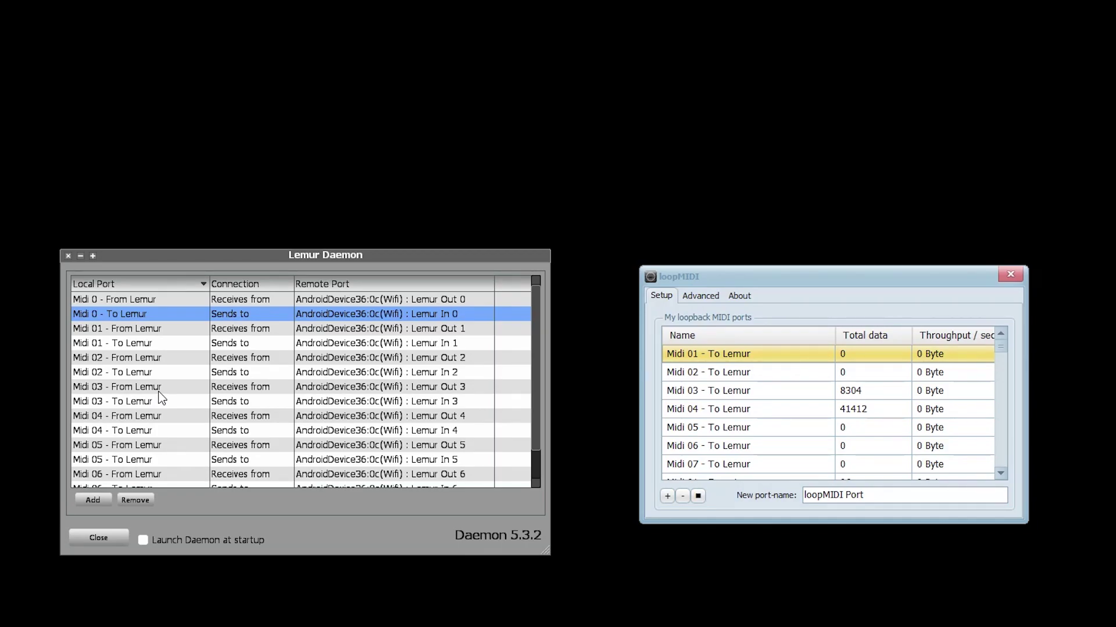
scroll(170, 379, down, 1)
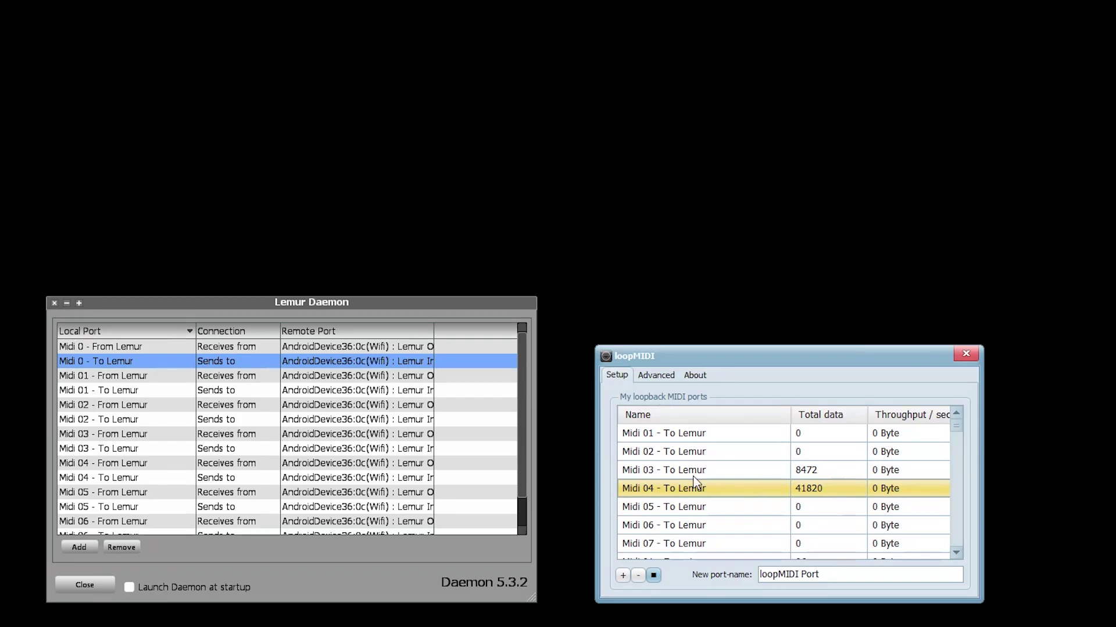
drag(753, 345, 769, 116)
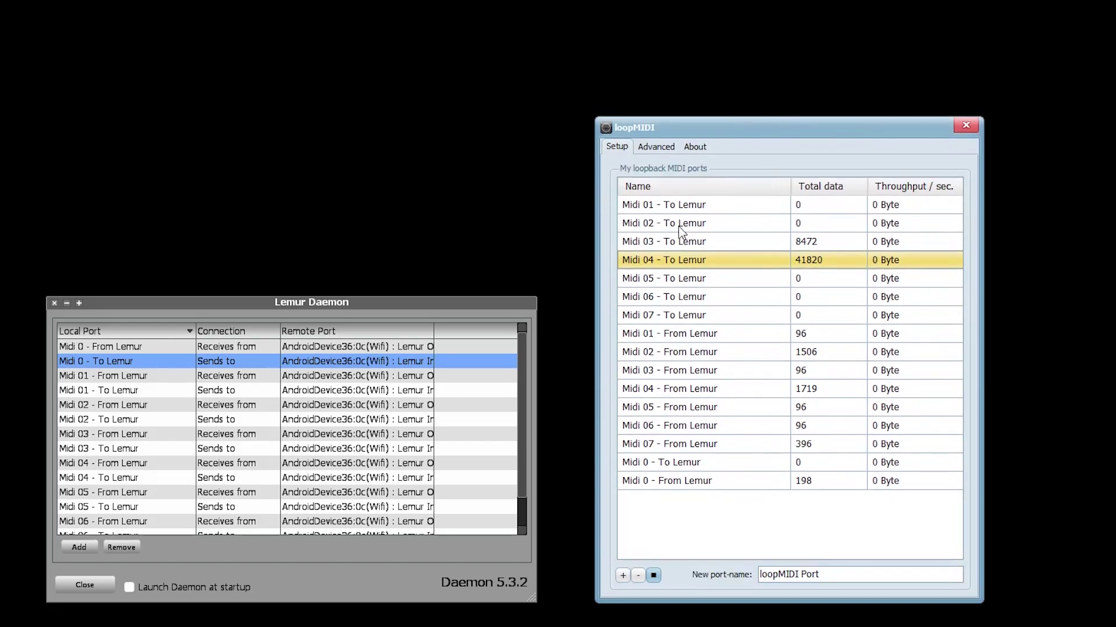
Step: Add a new loopback MIDI port named Test in loopMIDI
drag(870, 582, 736, 581)
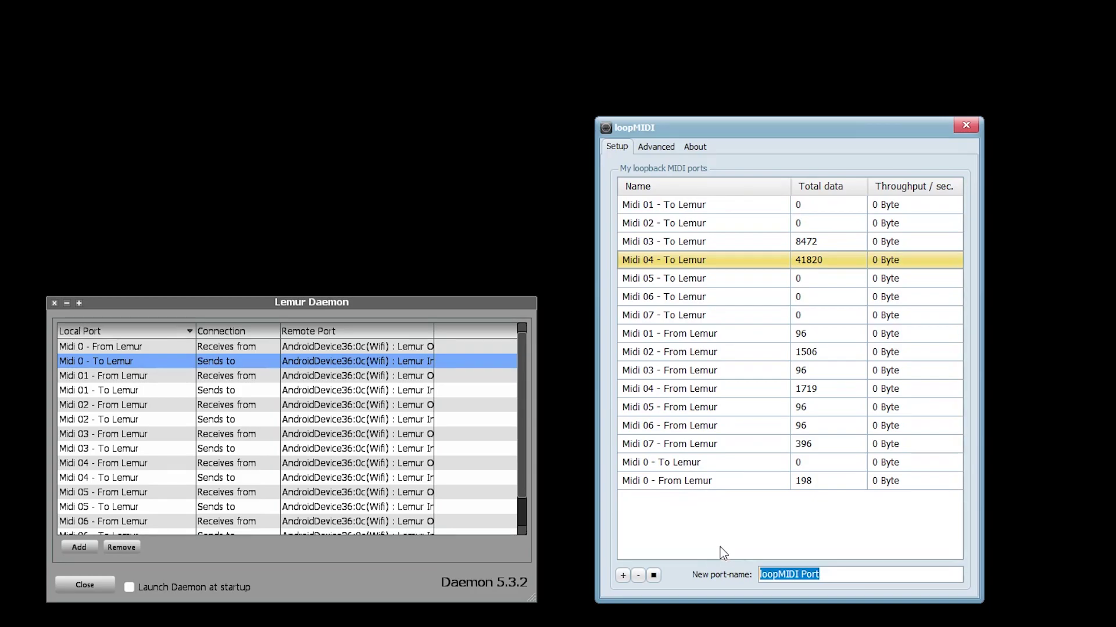
drag(835, 577, 737, 571)
click(867, 574)
drag(866, 574, 725, 574)
text(Test)
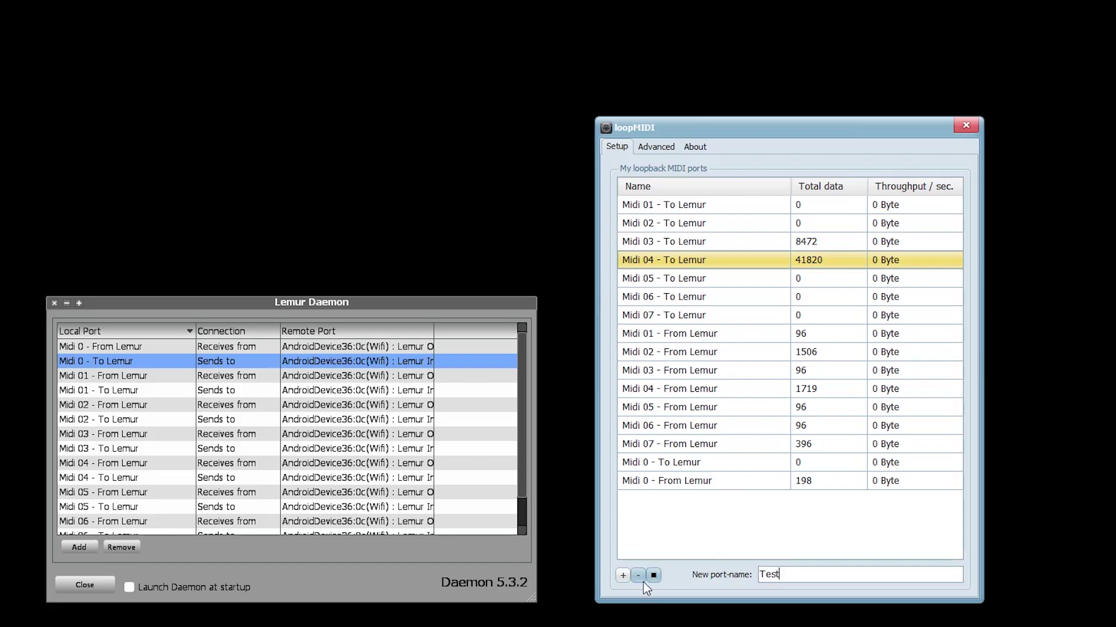
click(619, 580)
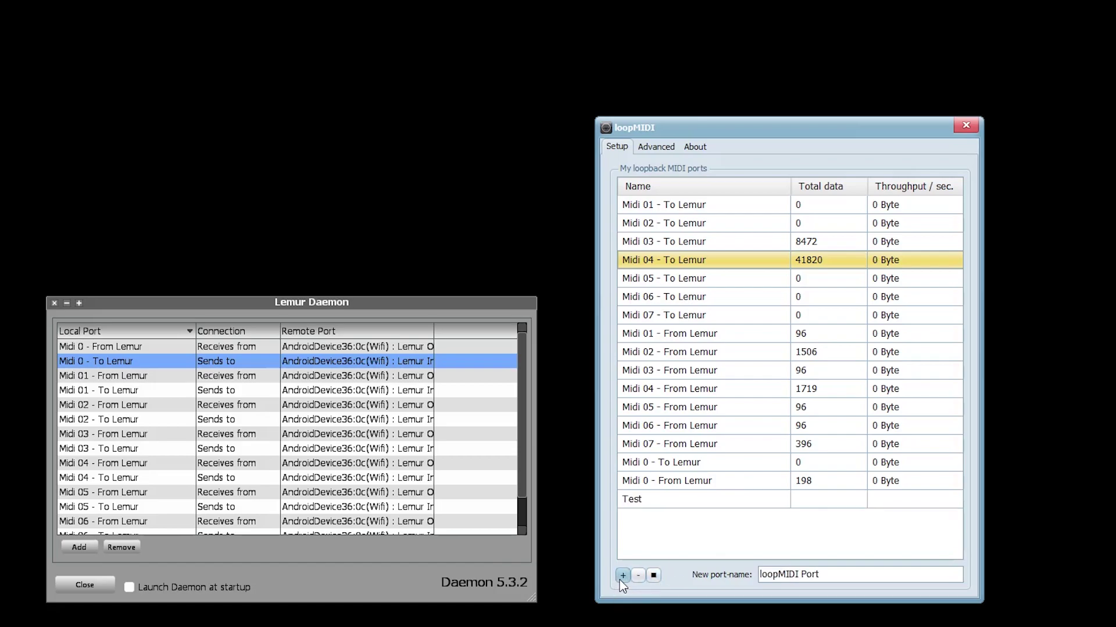
Step: Delete the Test port from the loopback MIDI ports
click(633, 503)
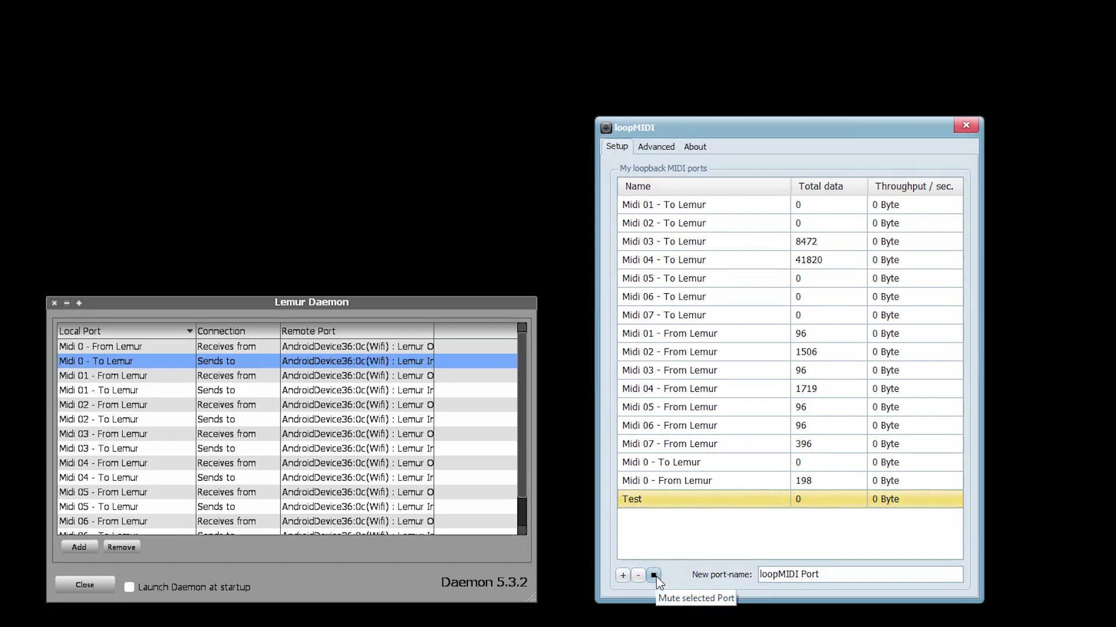
click(638, 576)
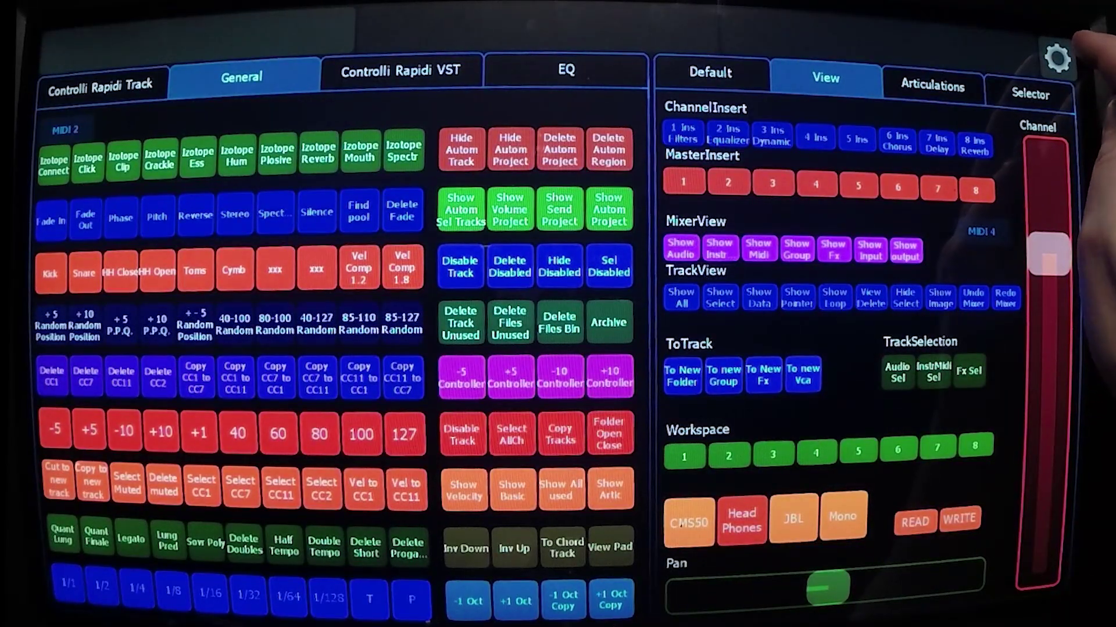
Step: Open the settings of Lemur on the touchscreen and review the ports assigned to MIDI 0 through MIDI 7
click(1056, 58)
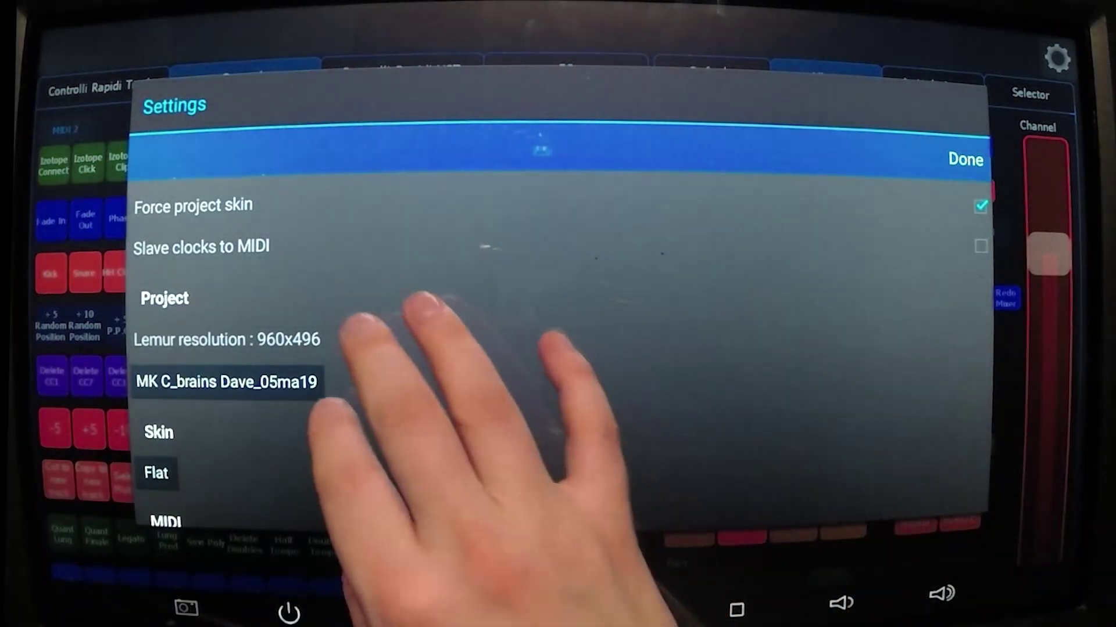
click(227, 382)
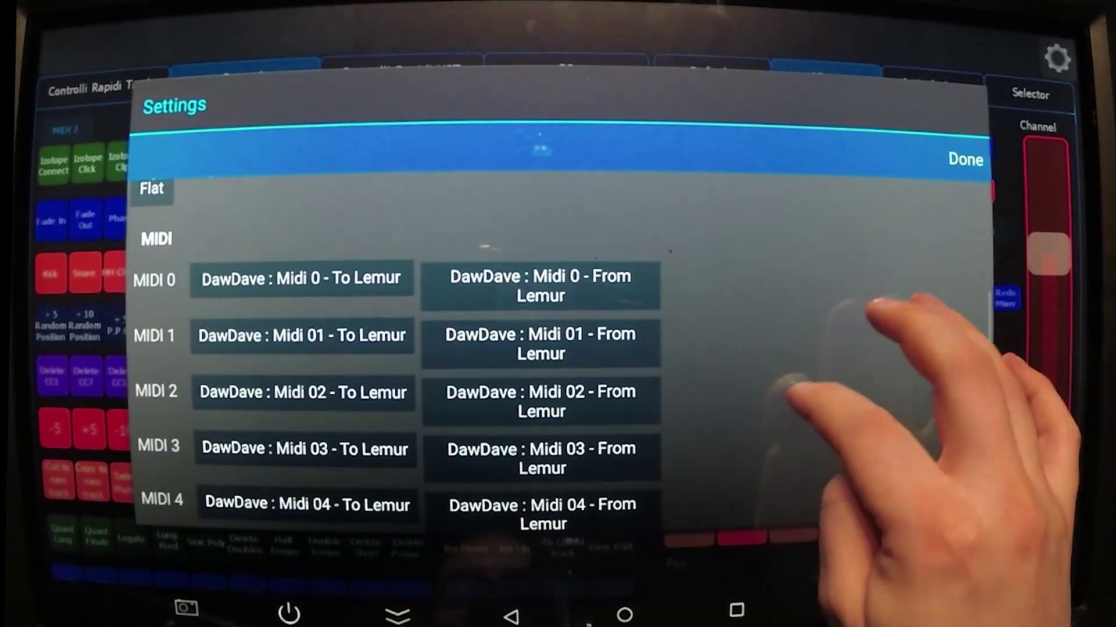
scroll(790, 388, down, 2)
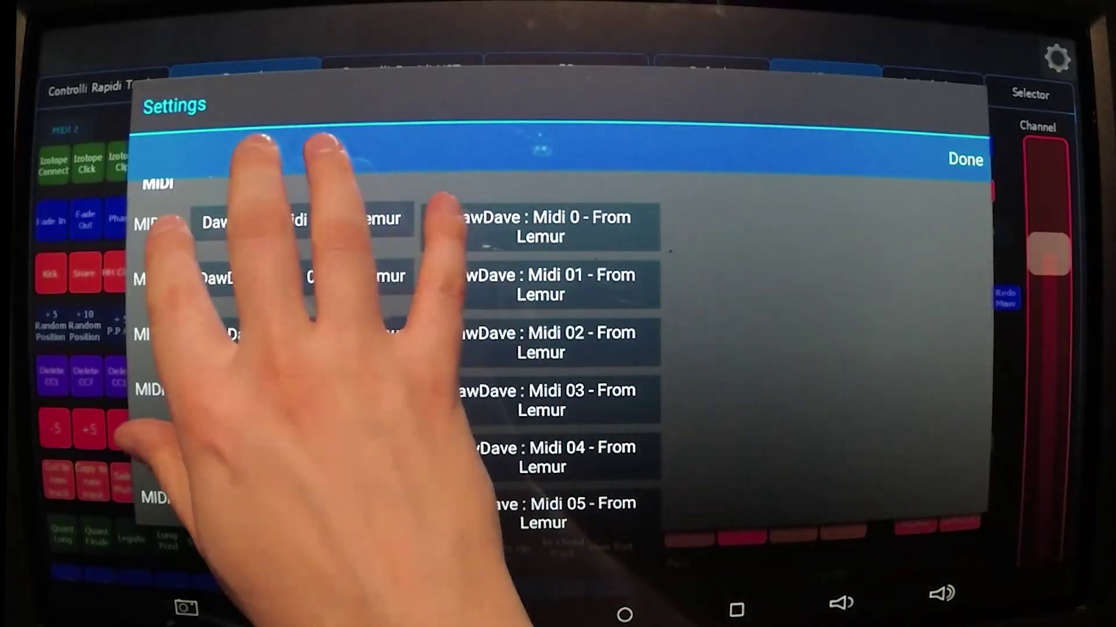
scroll(749, 371, down, 3)
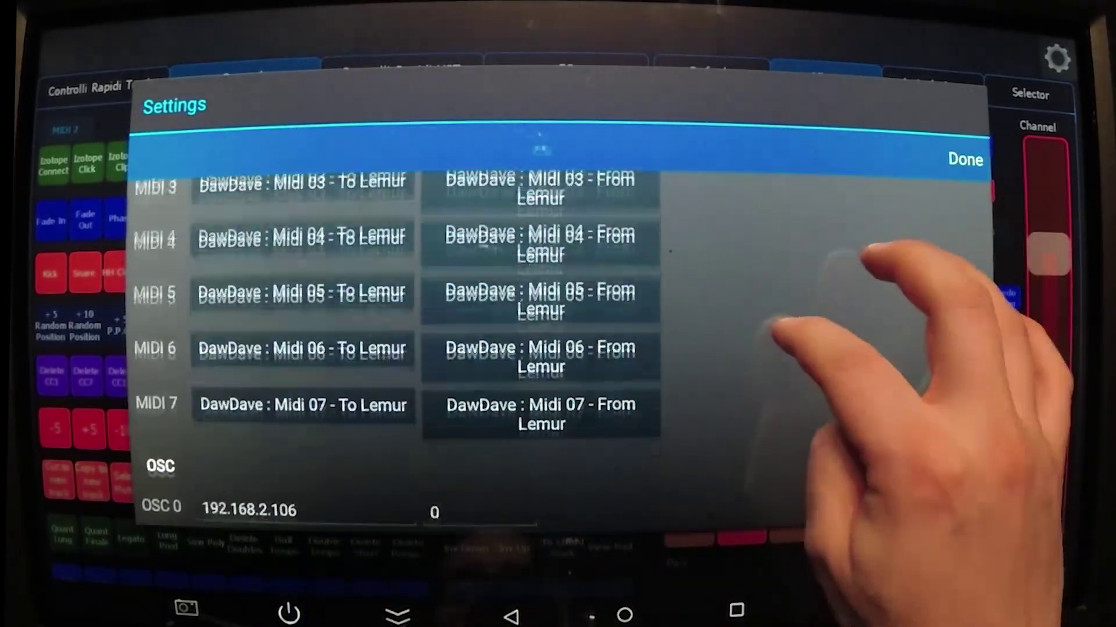
scroll(813, 378, up, 3)
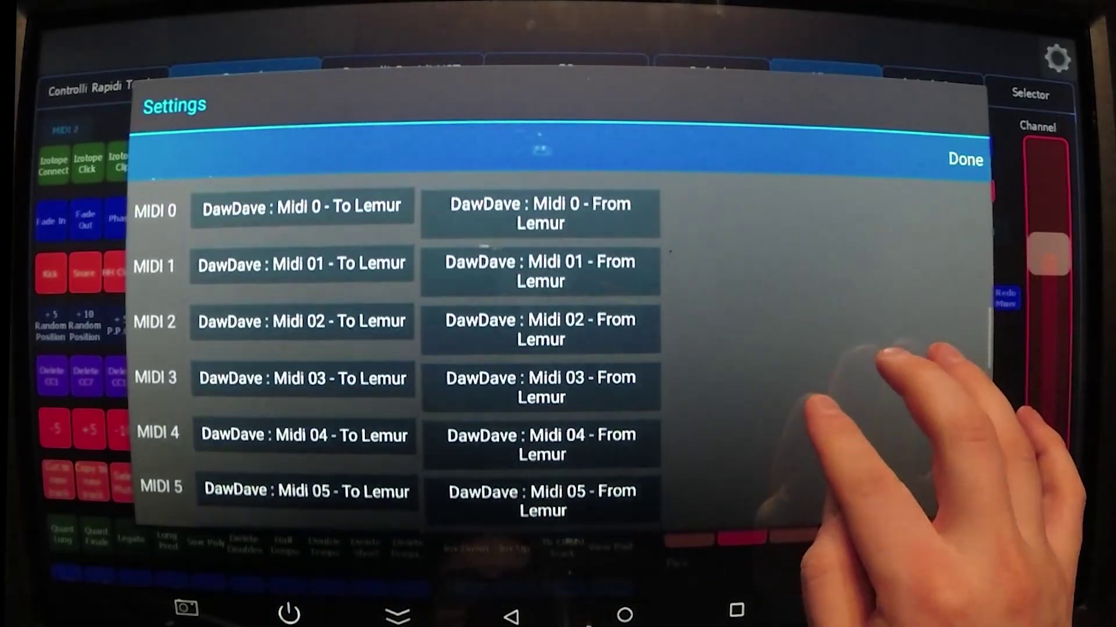
scroll(817, 407, up, 1)
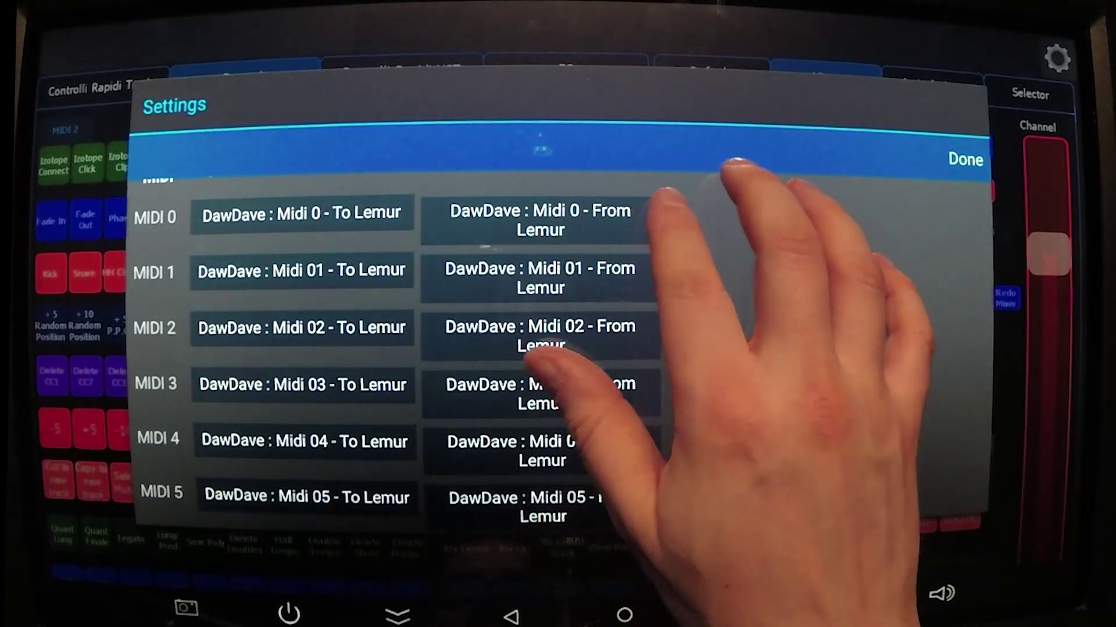
Step: Browse the ports available for the Lemur In 0 connection and leave the list without choosing one
click(372, 215)
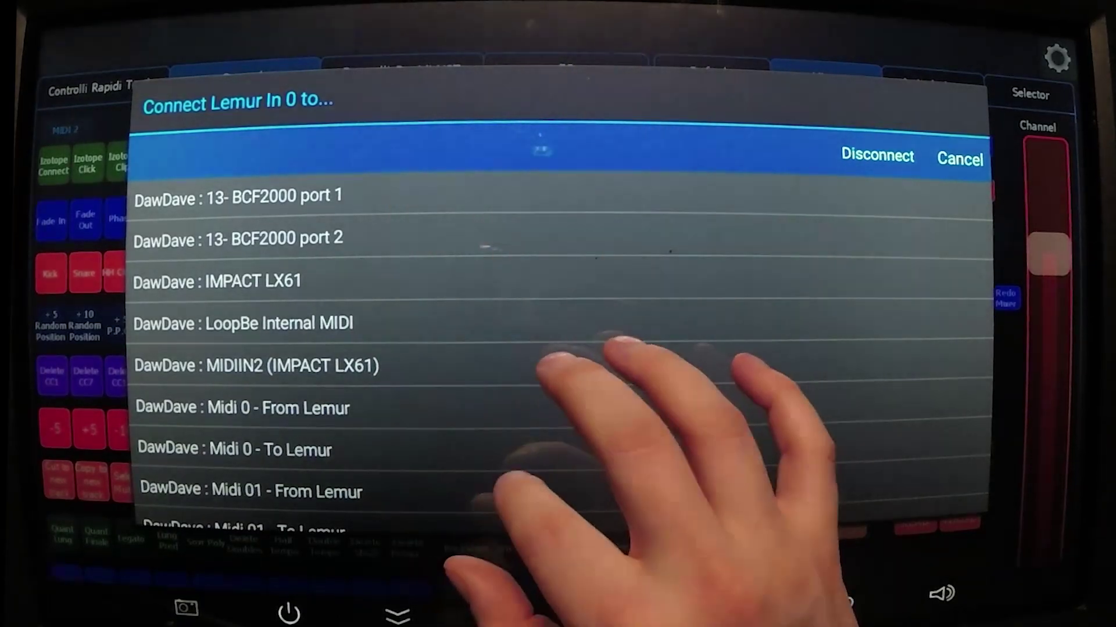
drag(653, 324, 710, 155)
scroll(558, 348, down, 10)
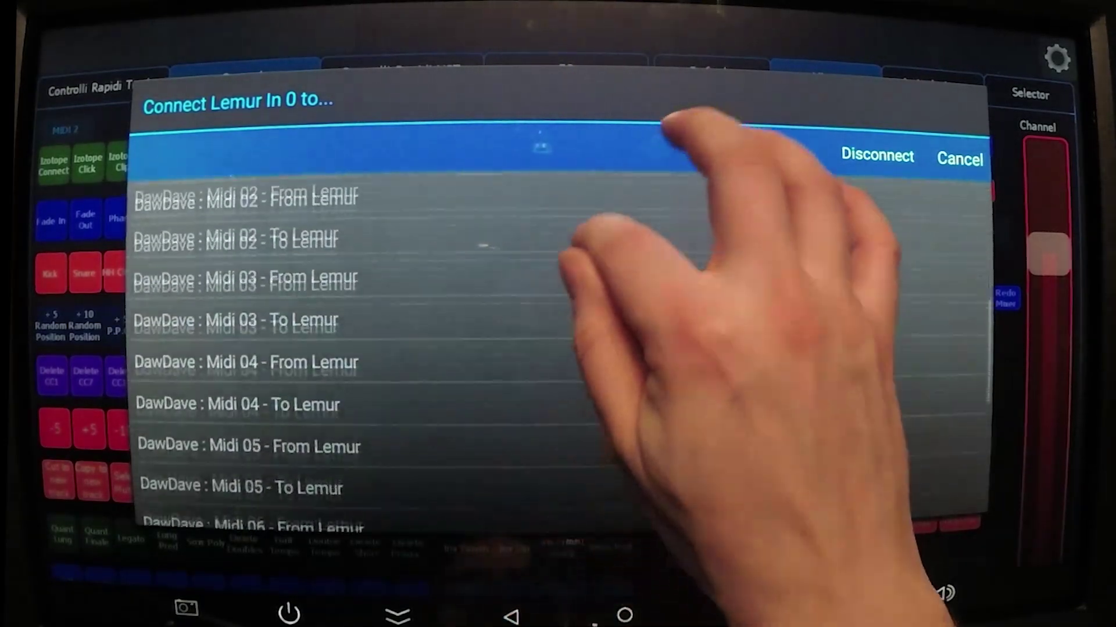
scroll(558, 348, up, 3)
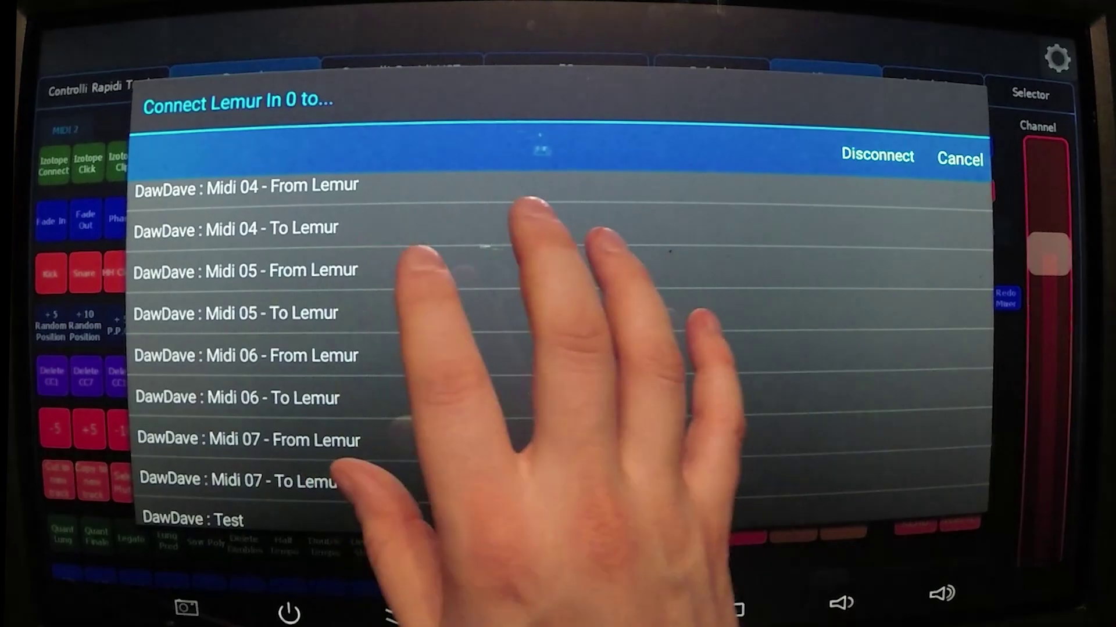
scroll(558, 348, up, 2)
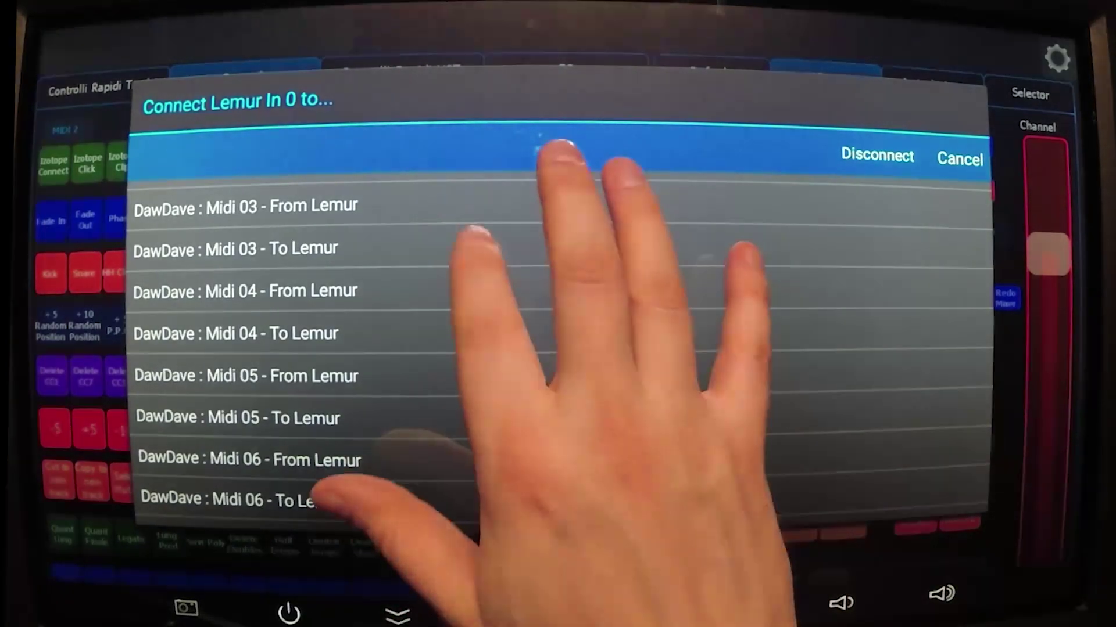
drag(512, 233, 511, 342)
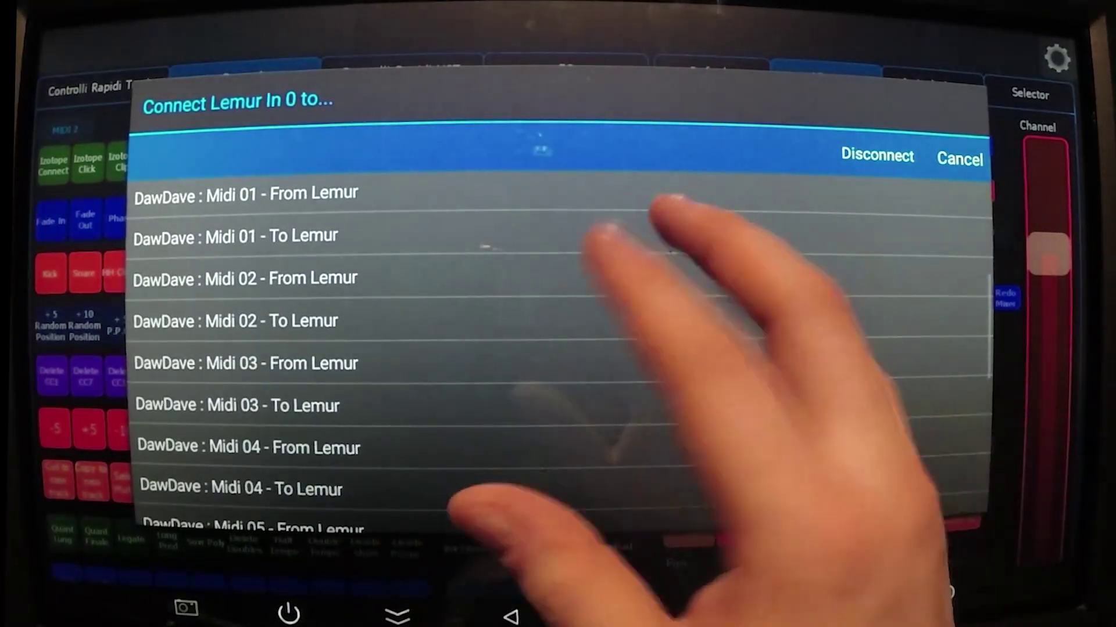
drag(630, 212, 623, 340)
drag(575, 218, 560, 286)
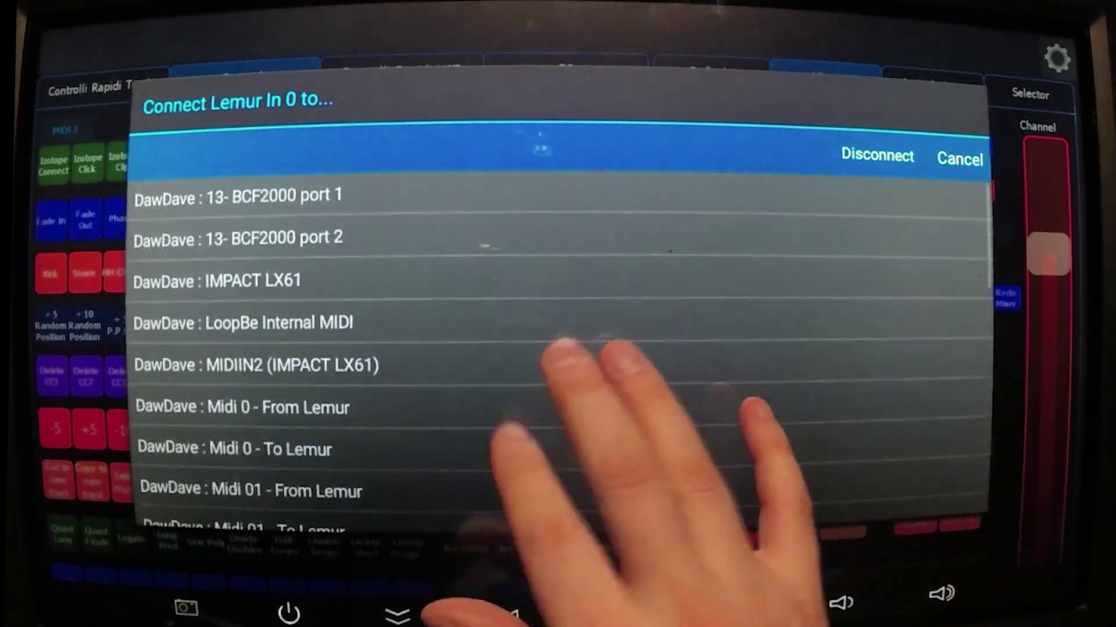
click(959, 158)
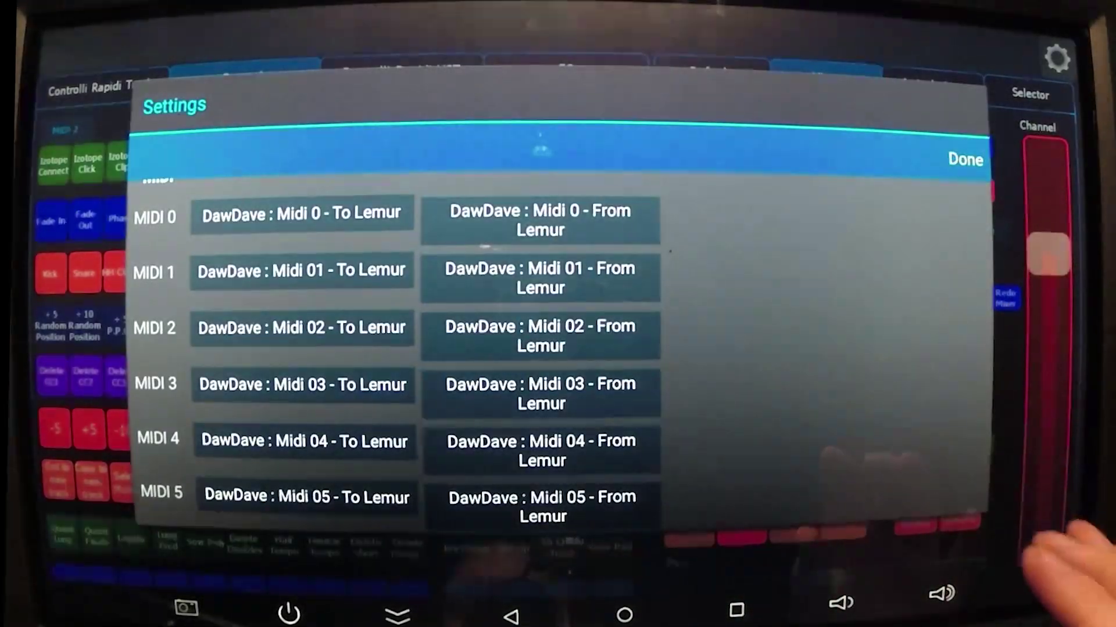
Step: Check the remaining MIDI assignments up to MIDI 7 and close the Lemur settings
drag(750, 427, 749, 299)
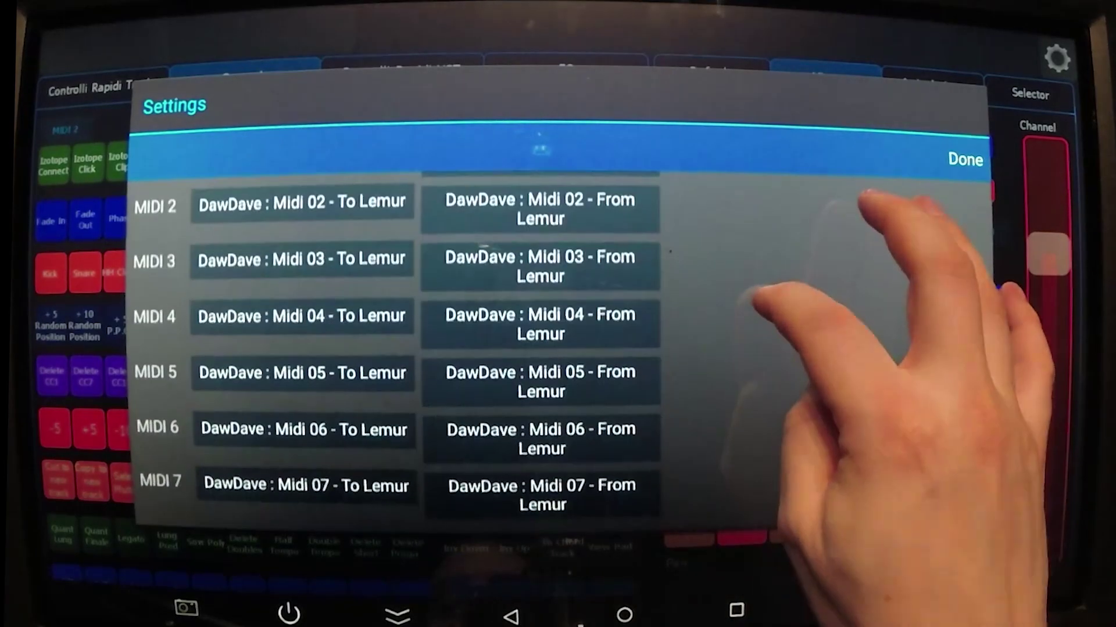
drag(843, 372, 825, 313)
drag(790, 375, 778, 494)
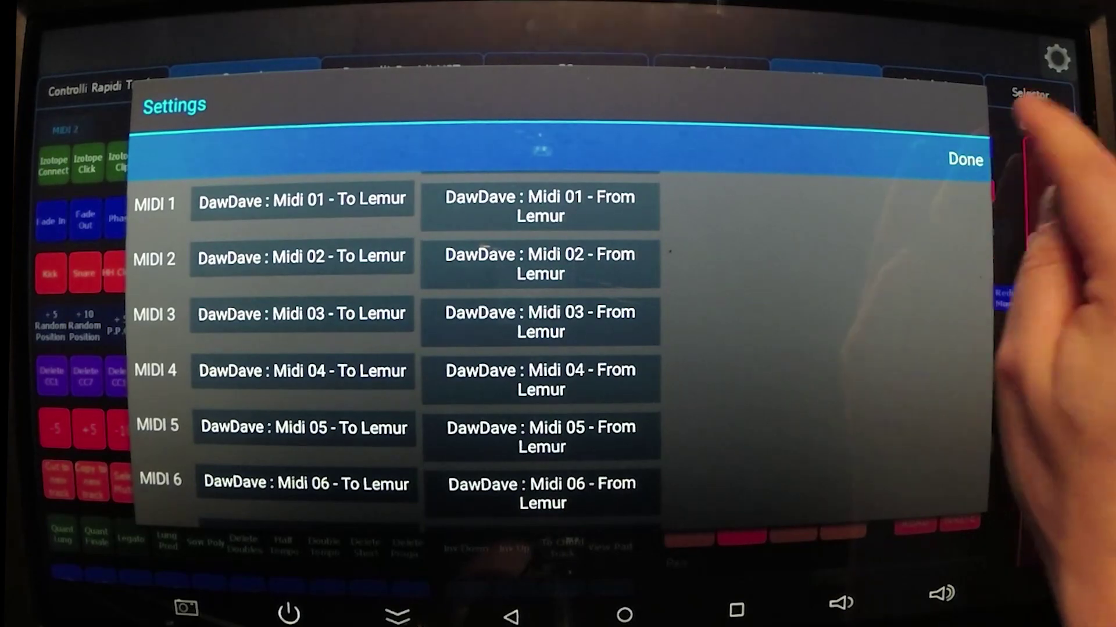
click(965, 159)
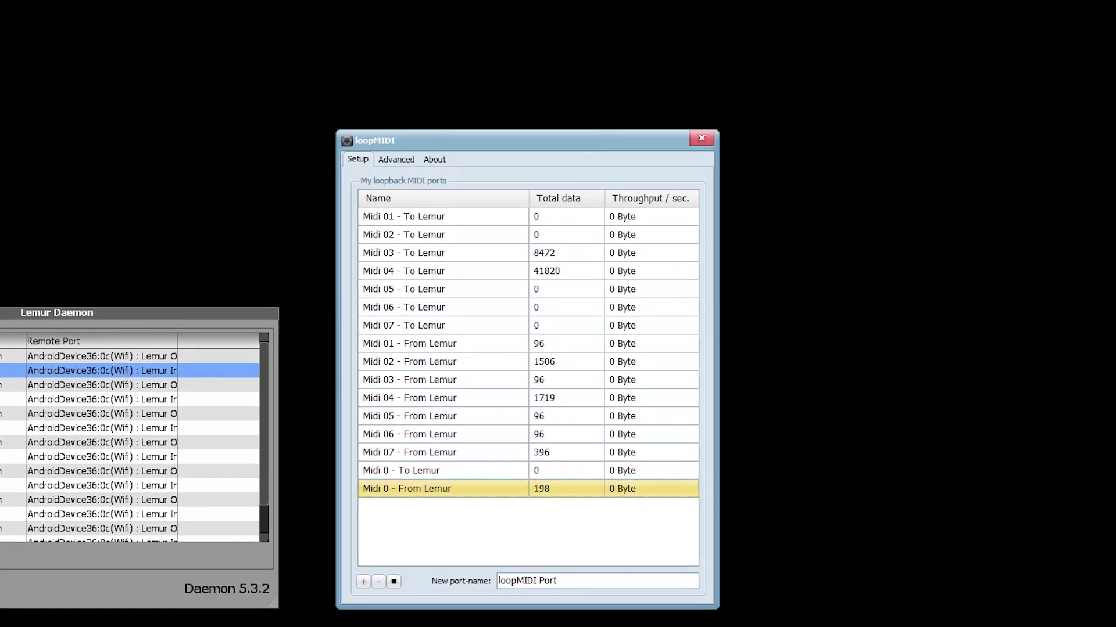
Step: Examine the complete list of remote port connections in Lemur Daemon alongside the loopMIDI ports
scroll(129, 443, down, 3)
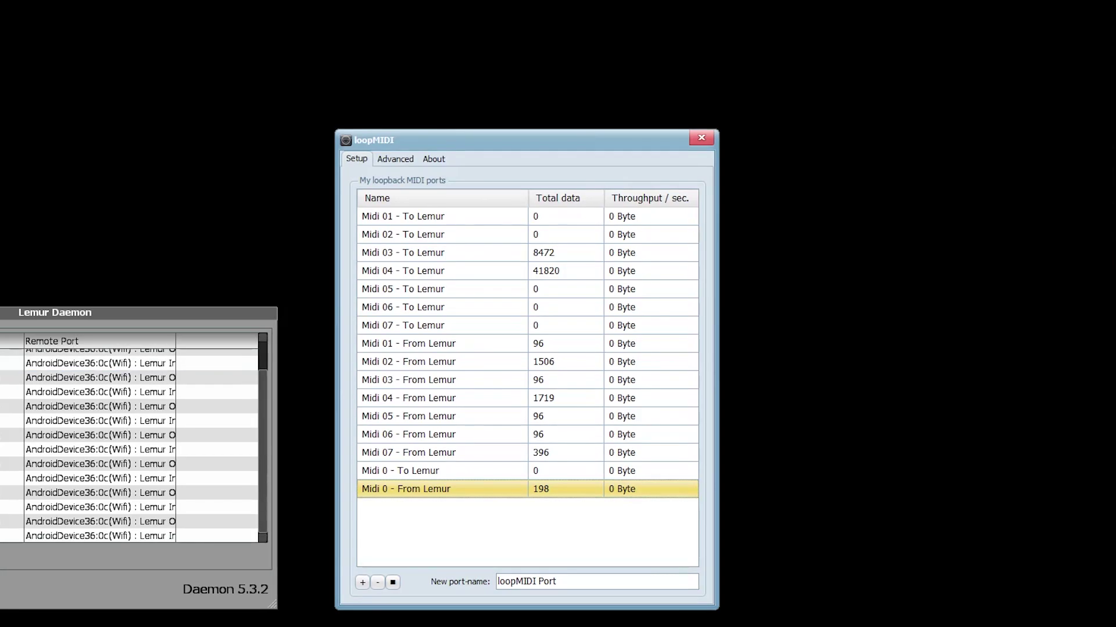
scroll(129, 442, up, 3)
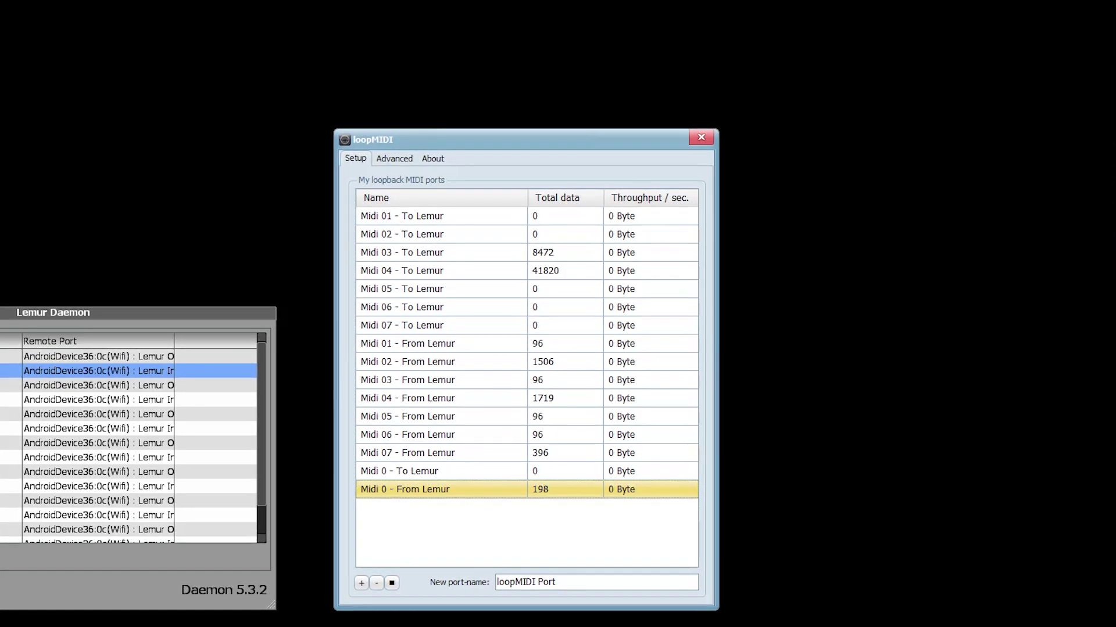
scroll(129, 443, down, 3)
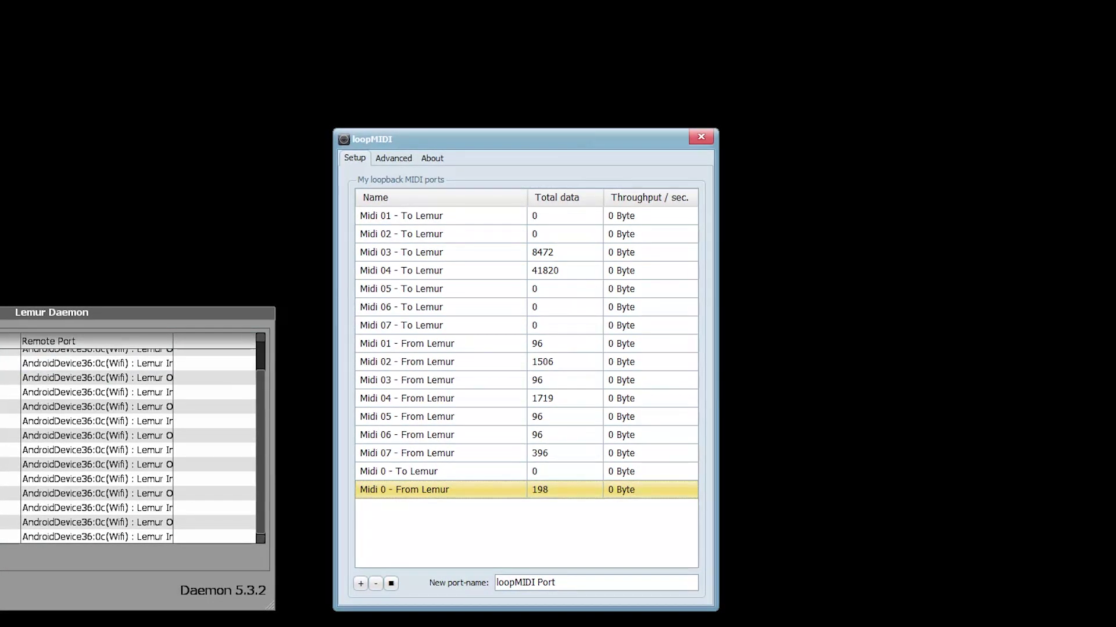
scroll(129, 442, up, 3)
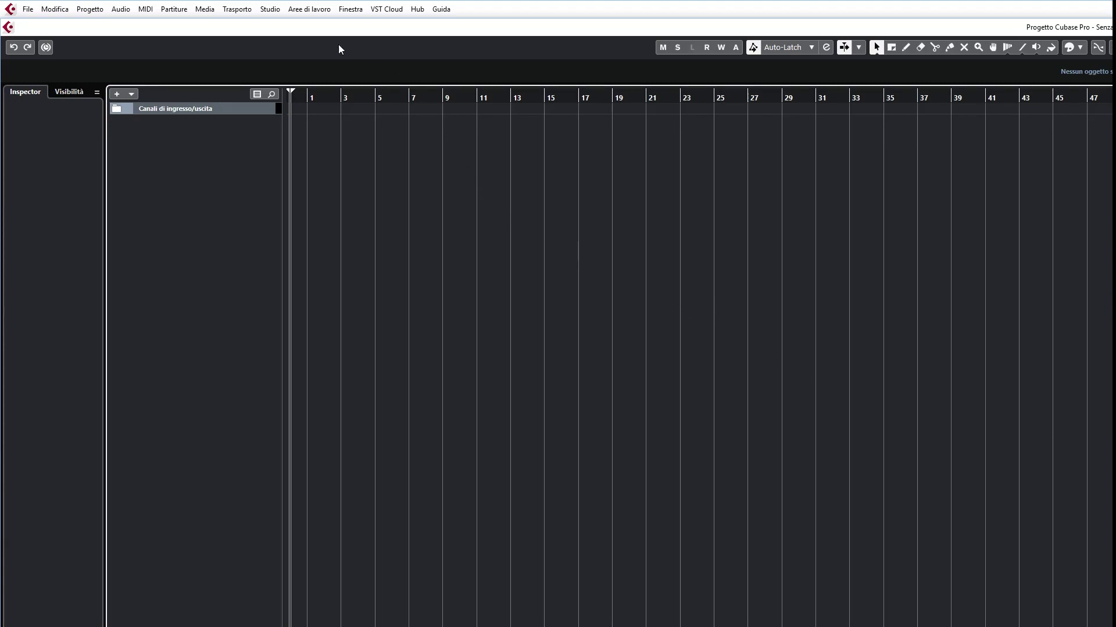
Step: Switch to Cubase Pro, open the MIDI port configuration in the studio setup, and review the input ports' visibility and All MIDI settings
click(270, 9)
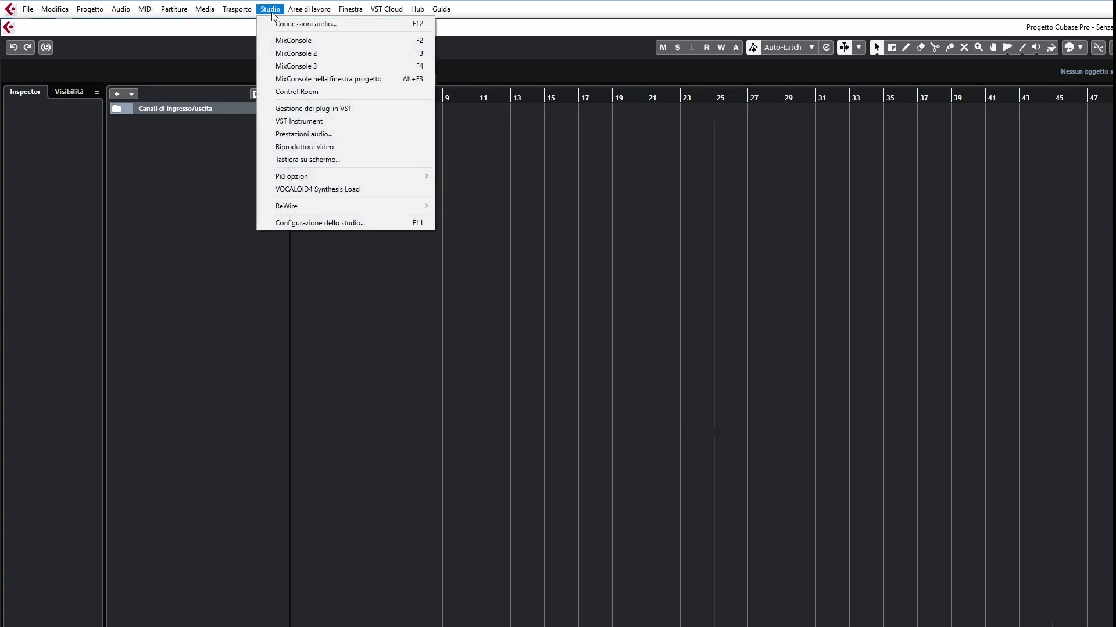
click(296, 224)
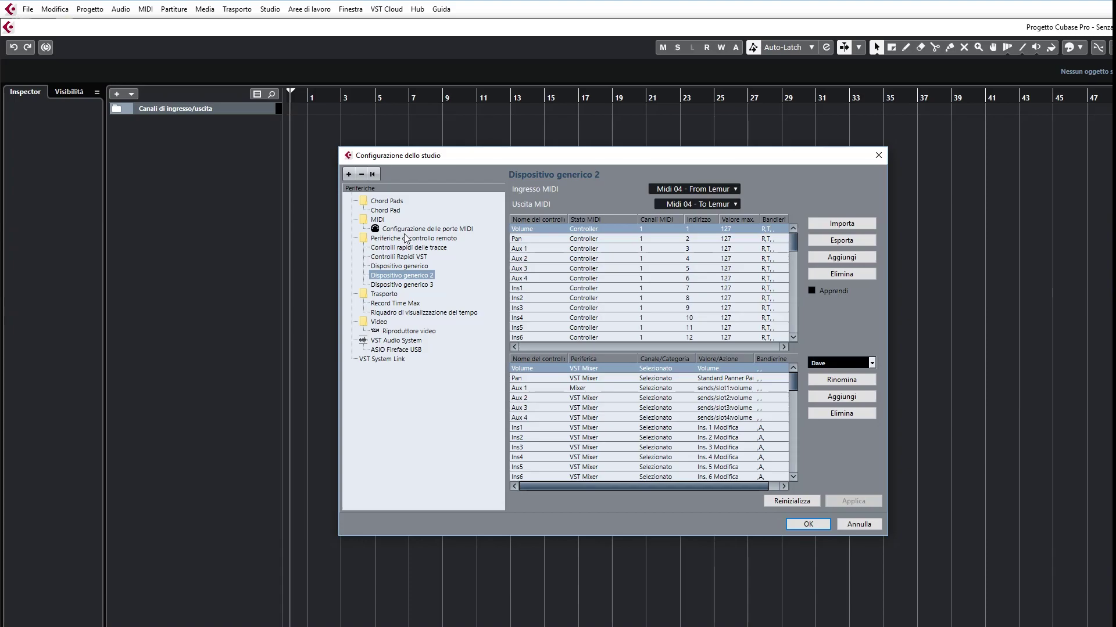
click(406, 232)
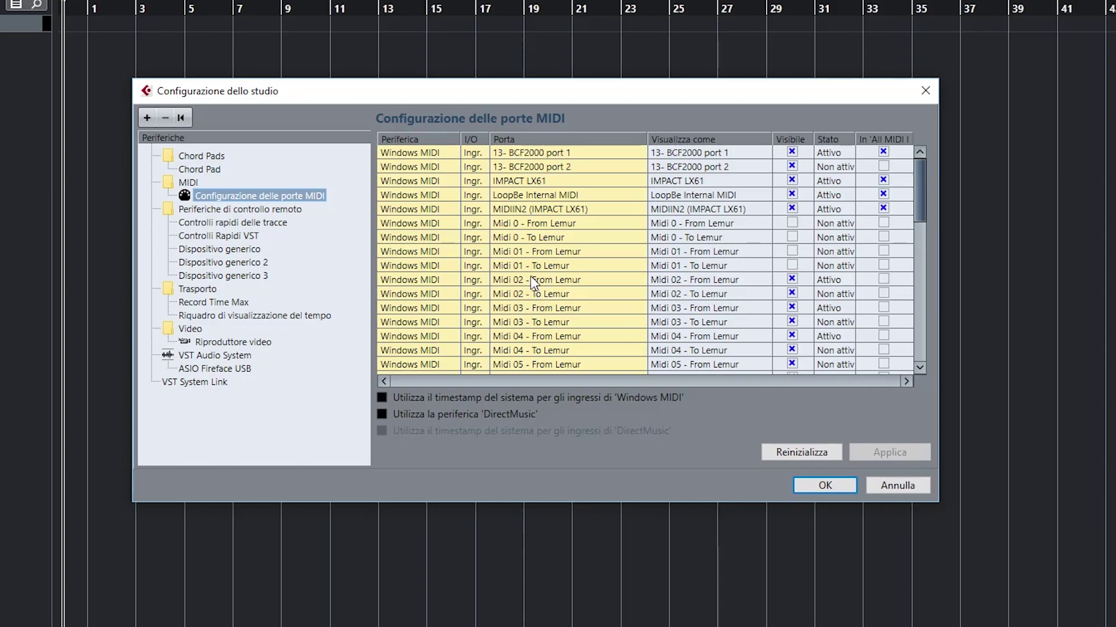
mouse_move(519, 626)
mouse_down()
mouse_move(455, 350)
mouse_move(519, 626)
mouse_up()
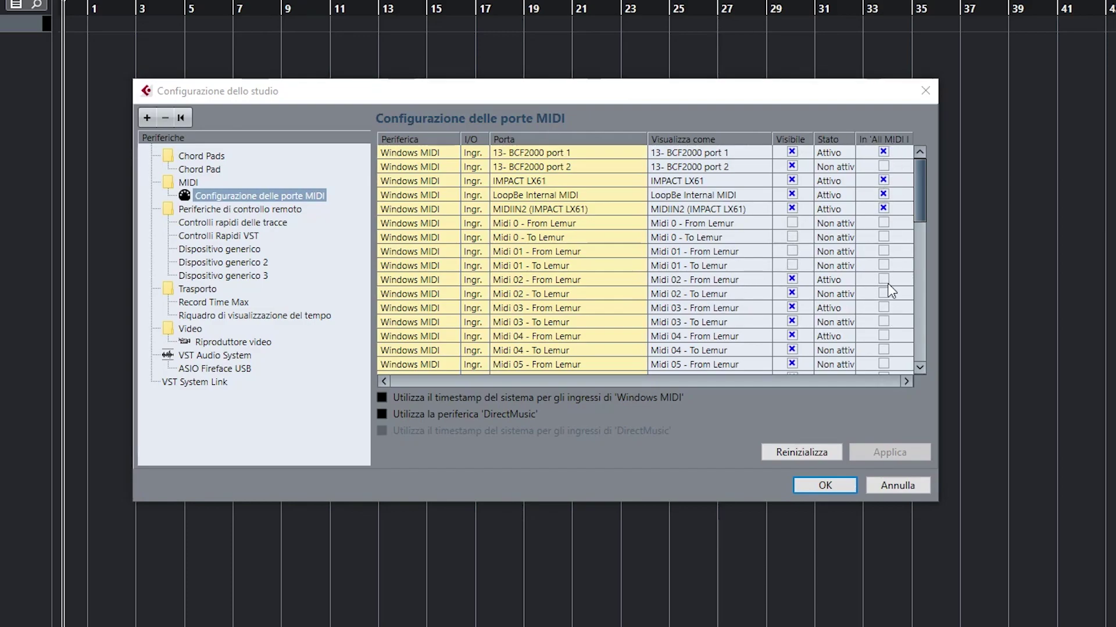
scroll(888, 307, down, 3)
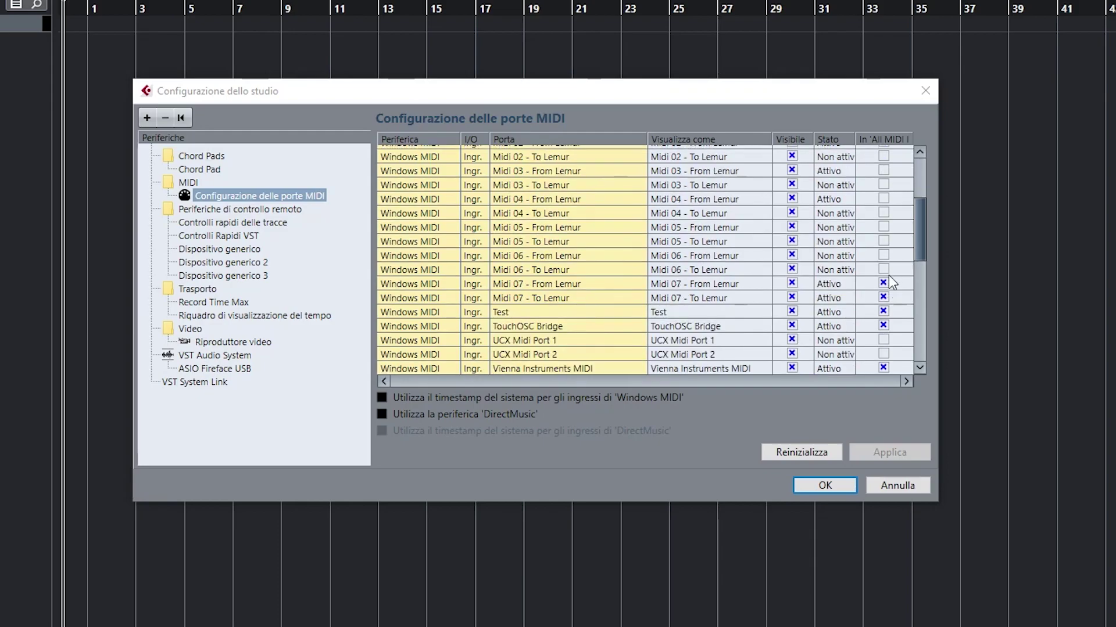
Step: Enlarge the studio setup window and review the visibility, status and All MIDI settings of the Lemur input ports
scroll(892, 283, up, 2)
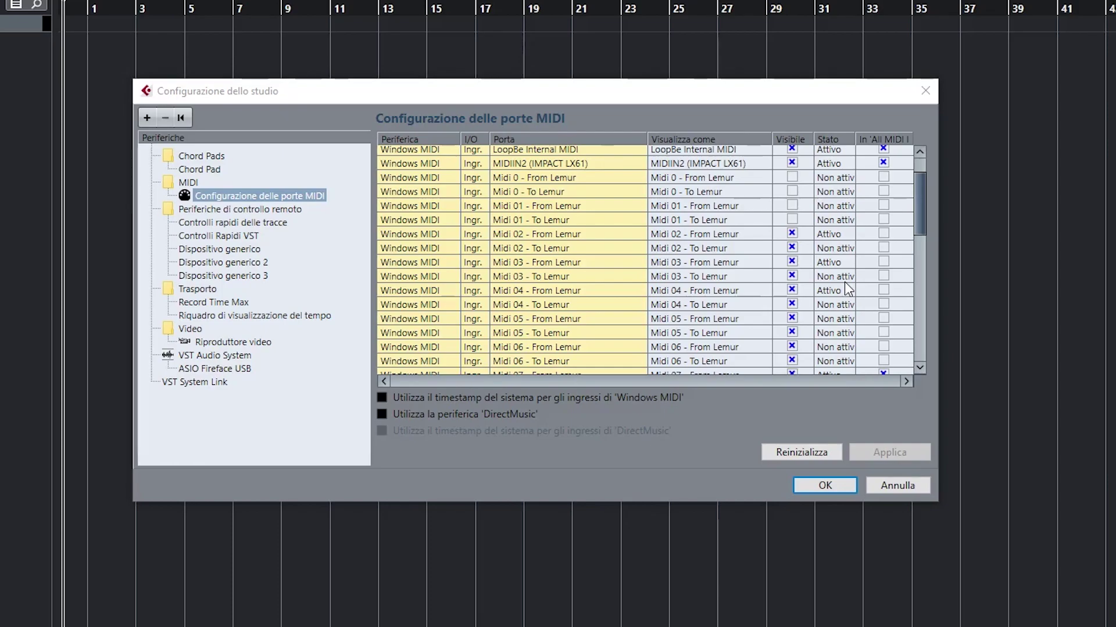
drag(716, 507, 716, 617)
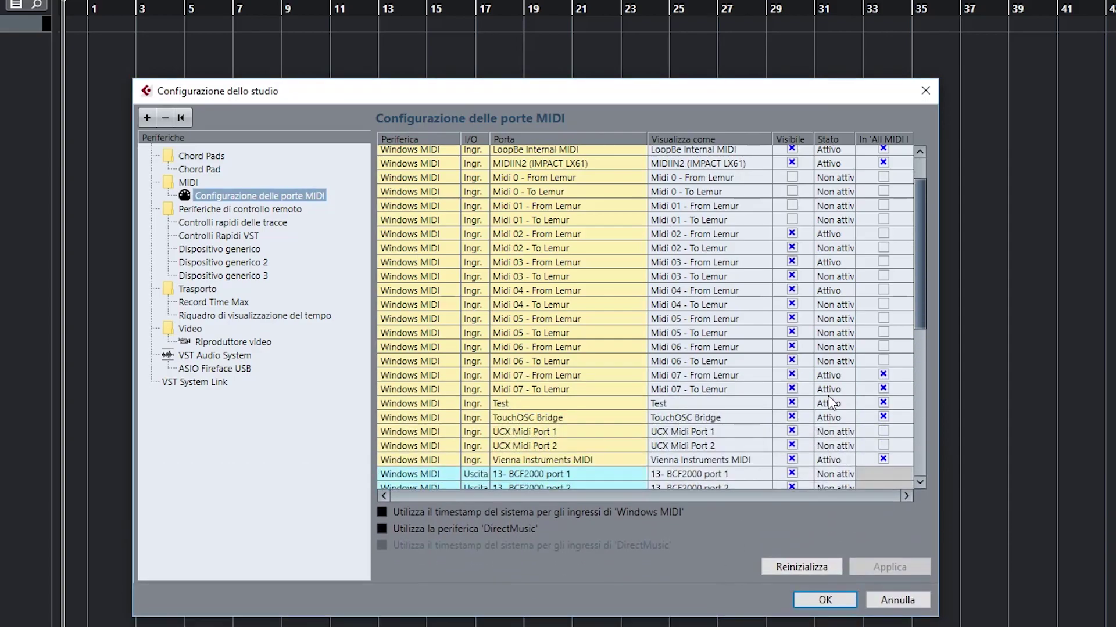
scroll(753, 363, up, 1)
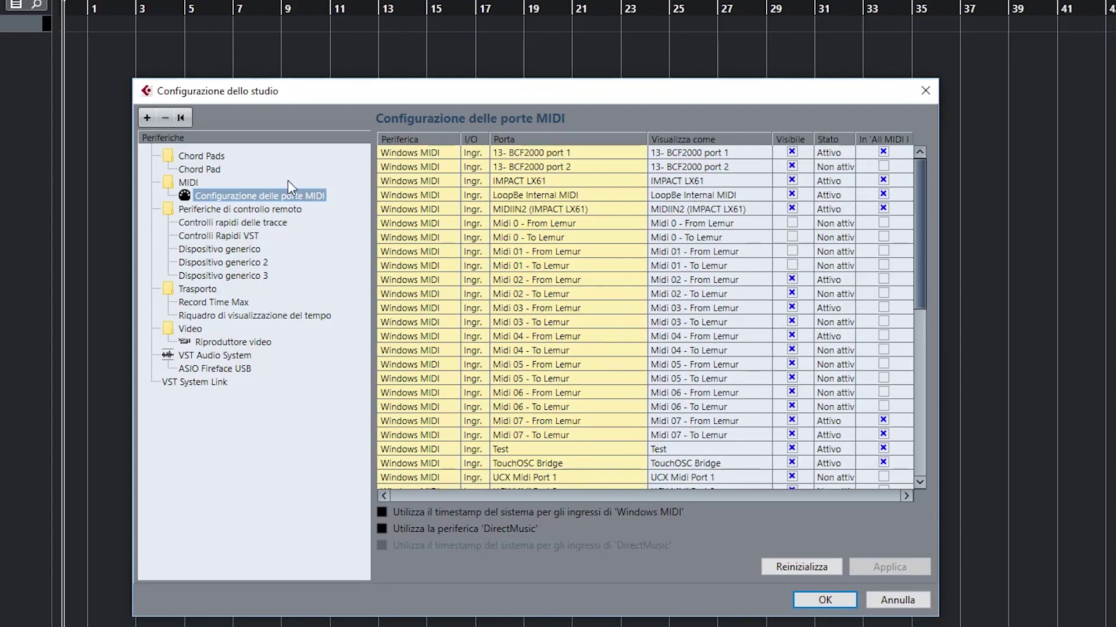
Step: Open the first generic remote device and check the addable device types and MIDI input choices without selecting any
click(209, 251)
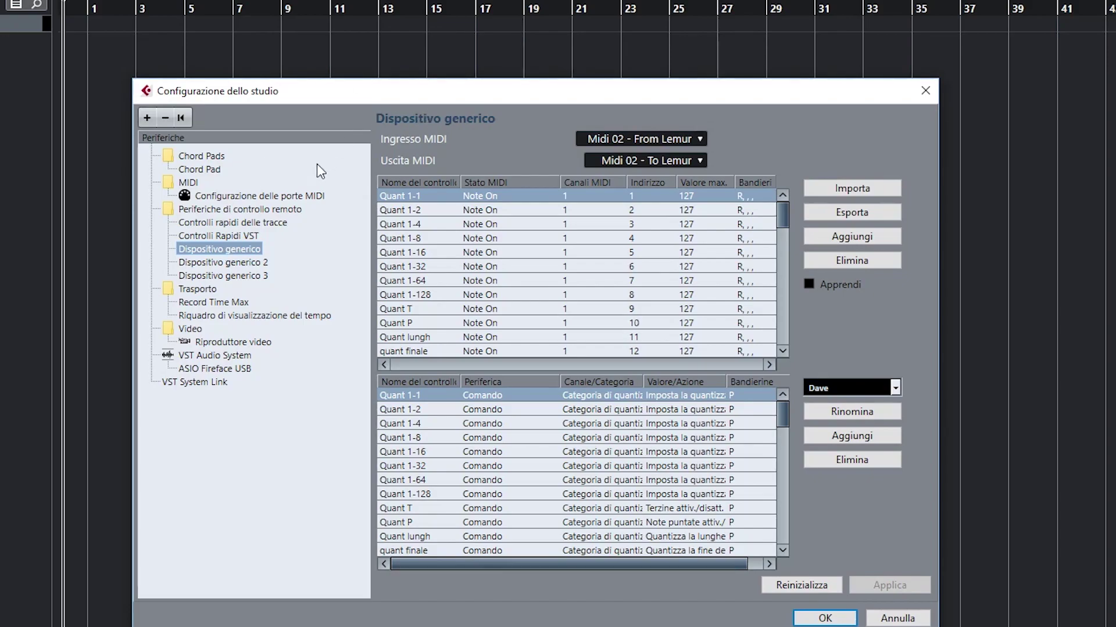
click(147, 118)
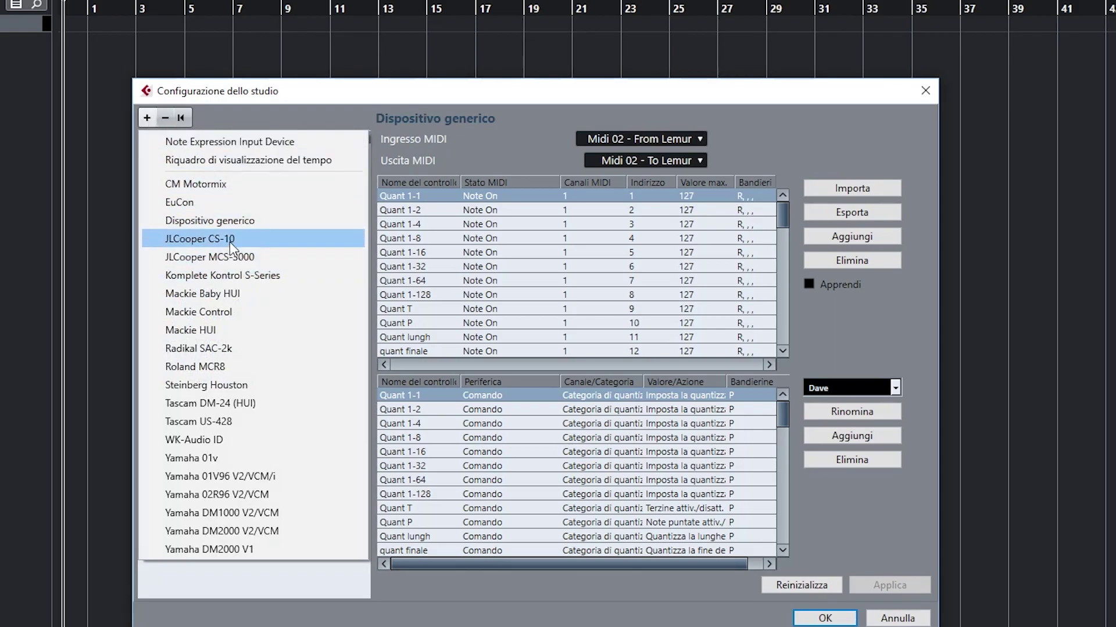
click(321, 93)
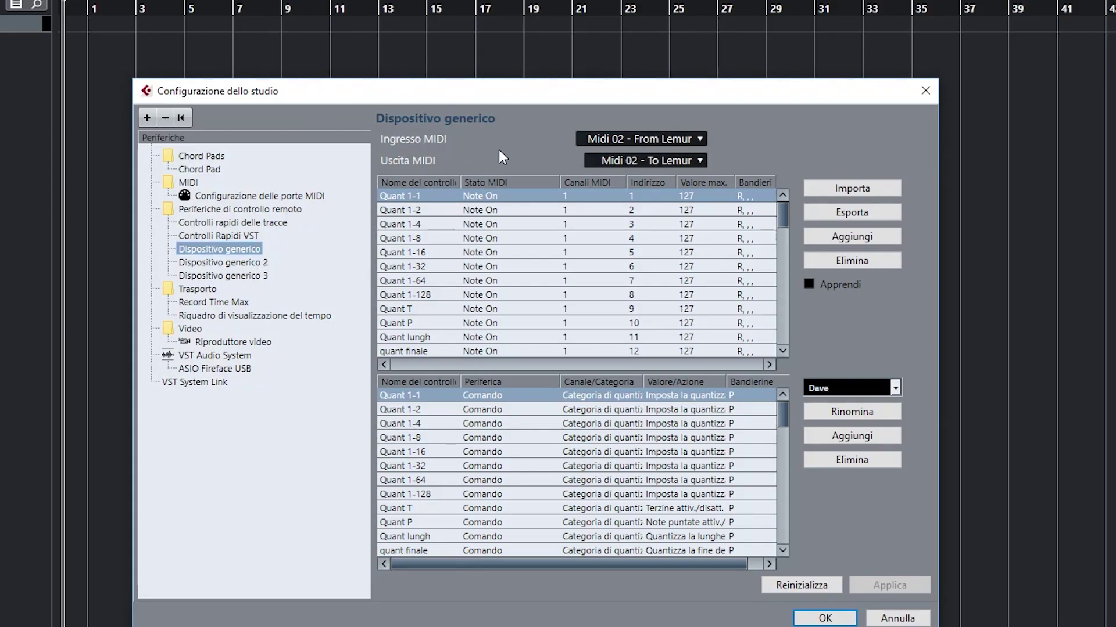
click(616, 143)
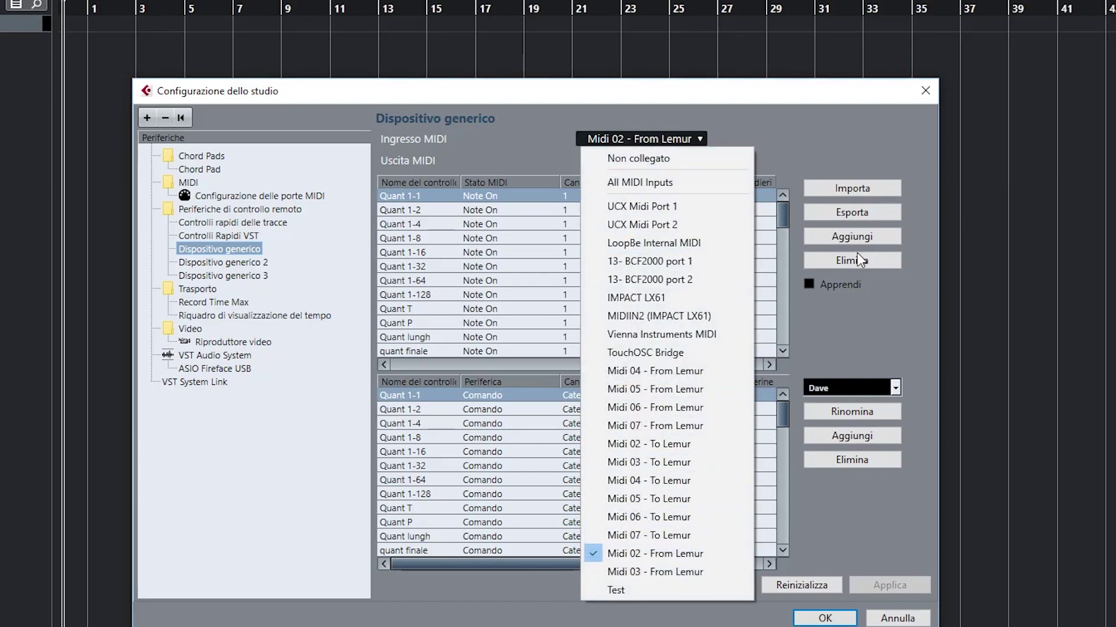
click(807, 137)
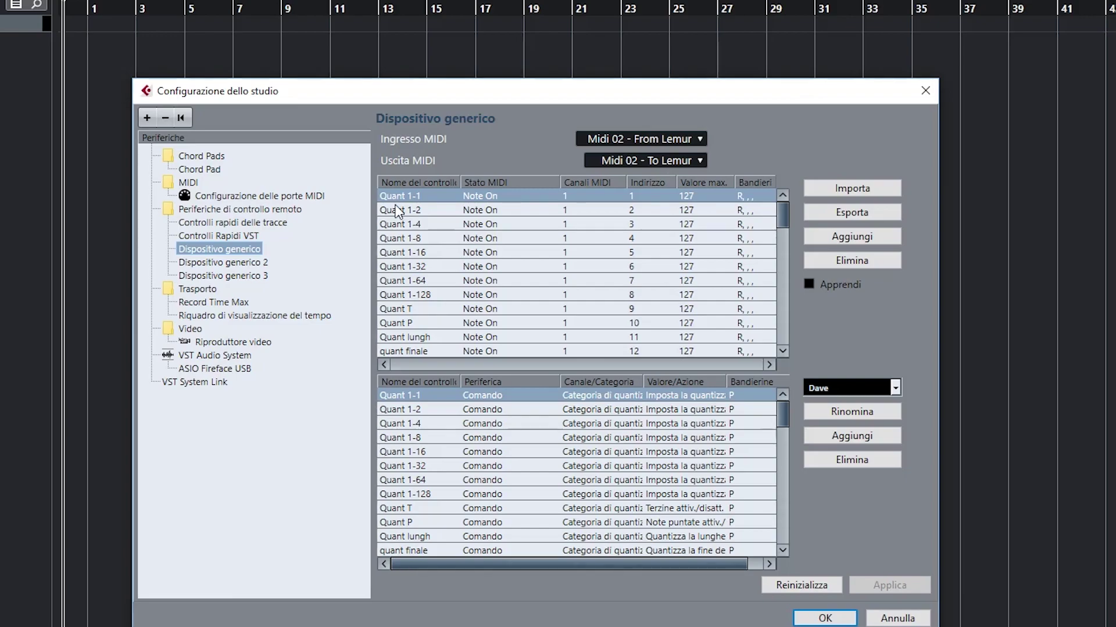
Step: Examine the first generic device's full list of Note On controls and the Cubase commands assigned to them
scroll(497, 246, down, 15)
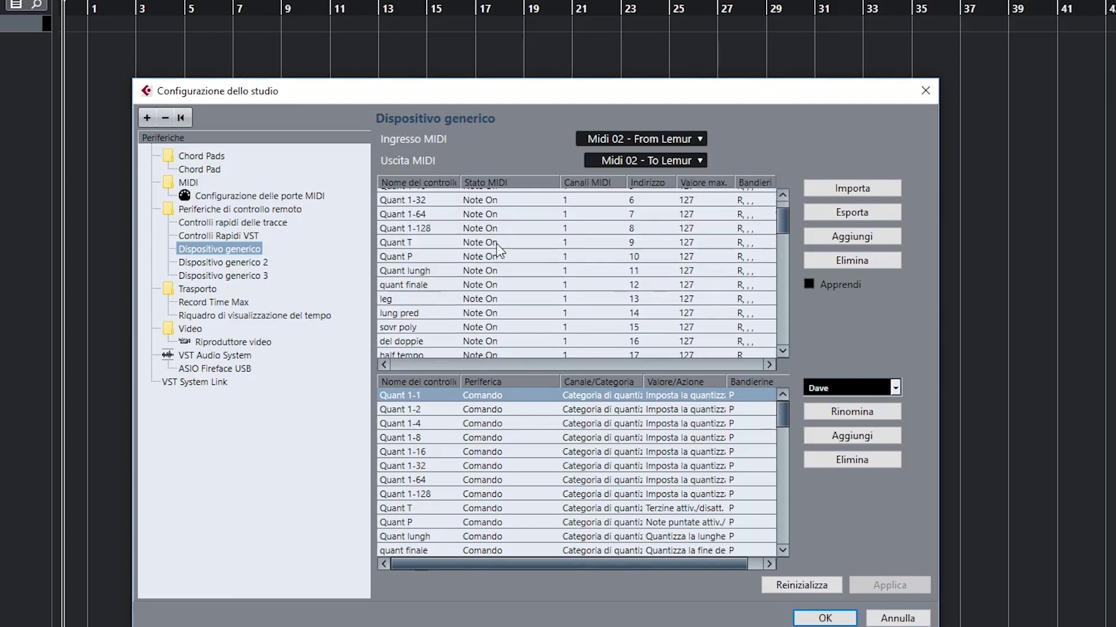
scroll(497, 246, down, 15)
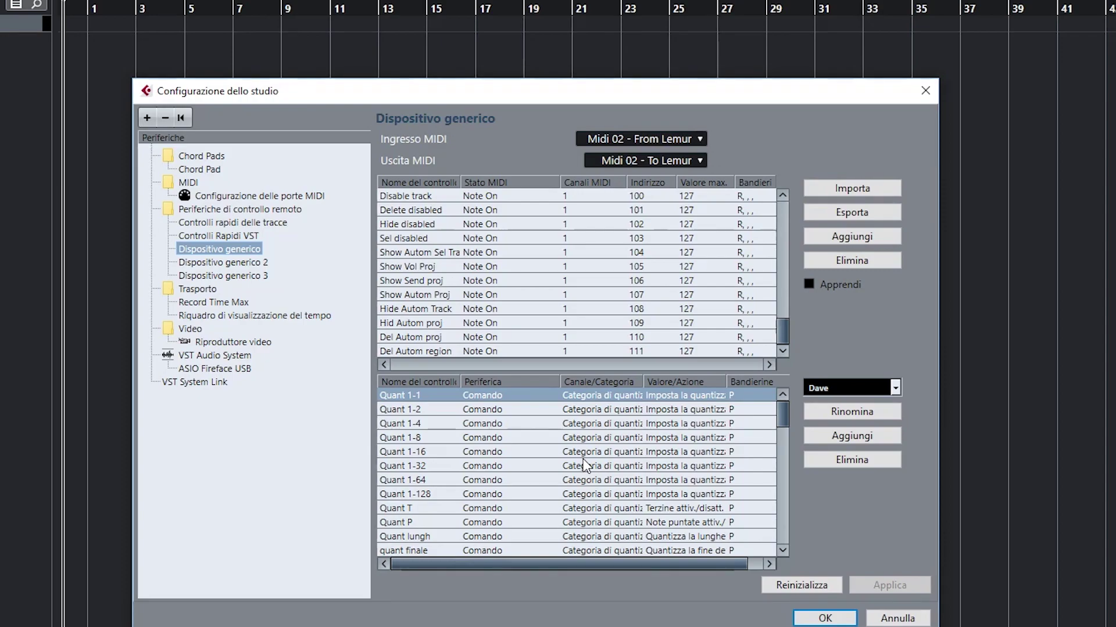
scroll(583, 284, up, 14)
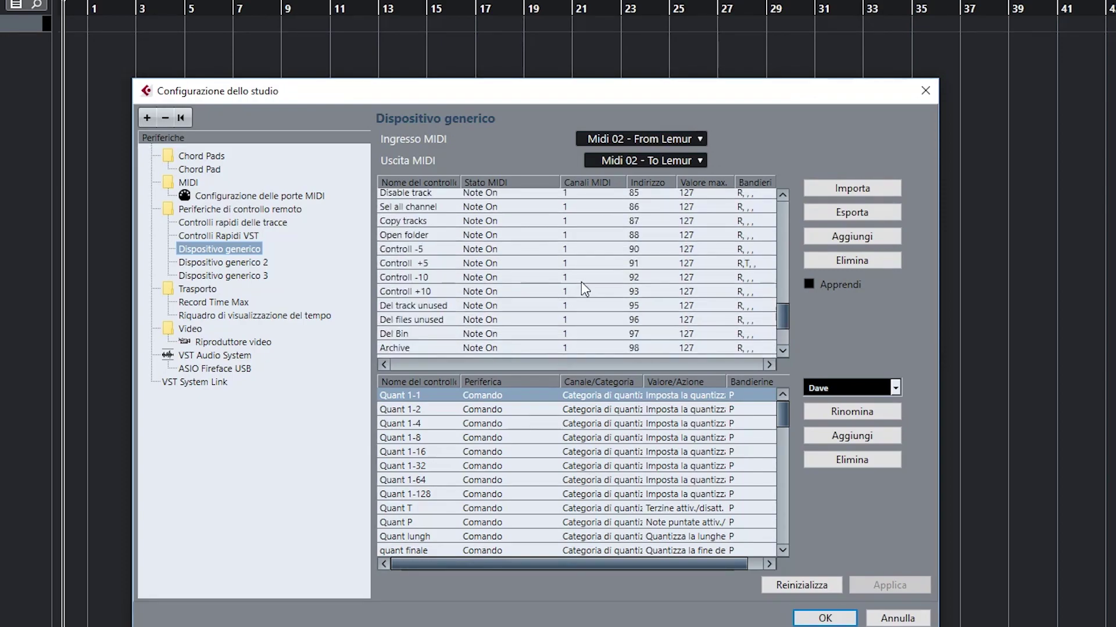
scroll(581, 281, up, 15)
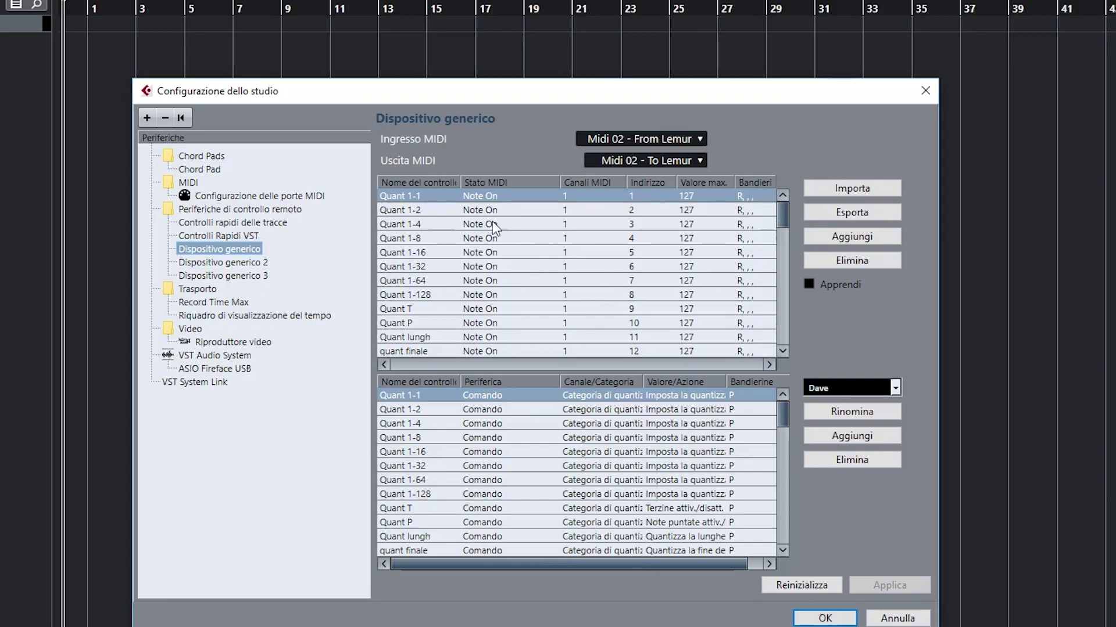
scroll(501, 476, down, 3)
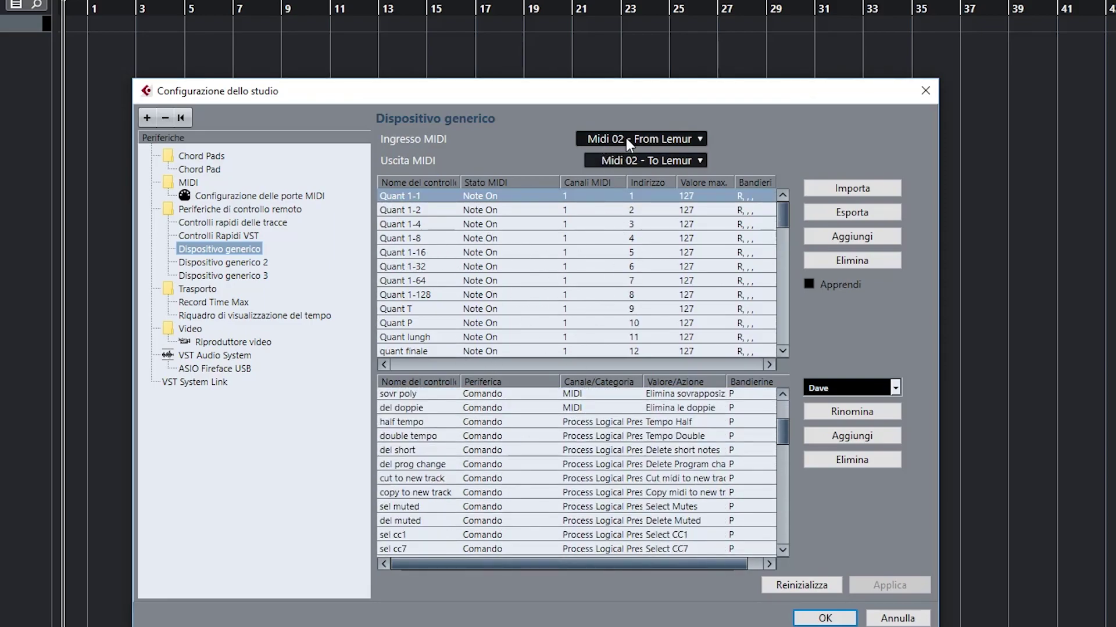
scroll(496, 424, down, 6)
scroll(495, 420, down, 10)
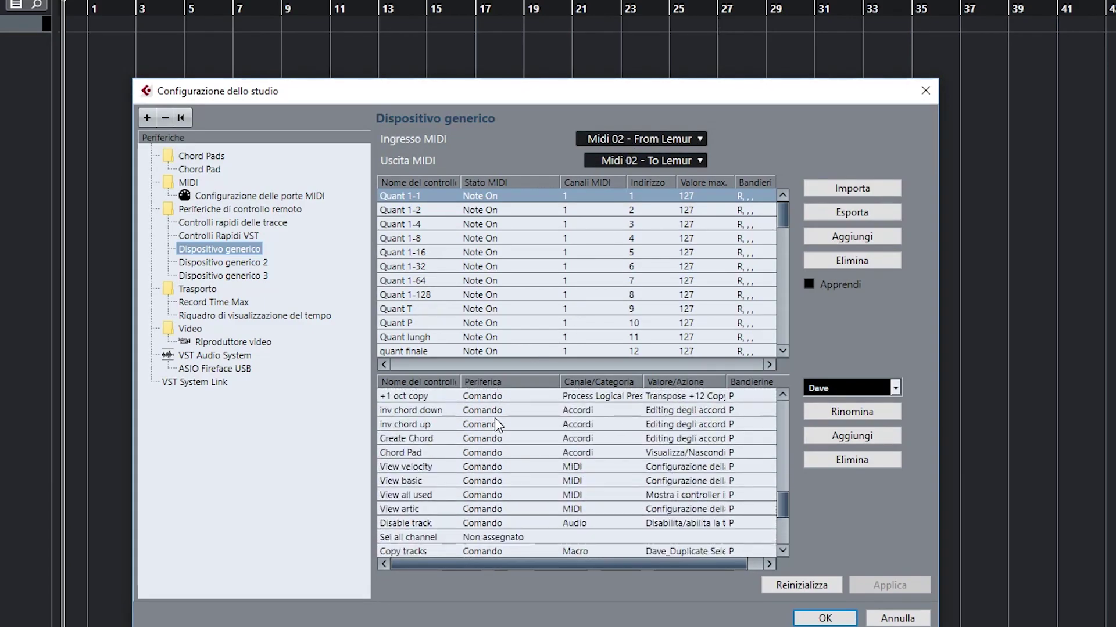
scroll(494, 417, up, 5)
scroll(544, 430, down, 2)
scroll(546, 430, down, 12)
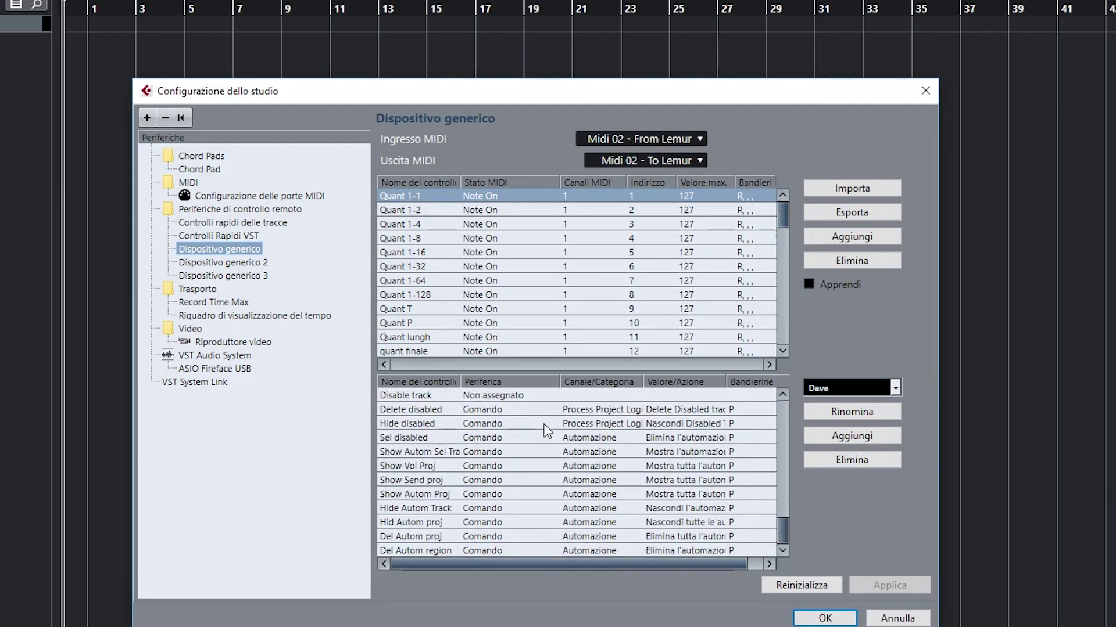
Step: Open Dispositivo generico 2 and review its list of mixer and command assignments through to the end
click(230, 264)
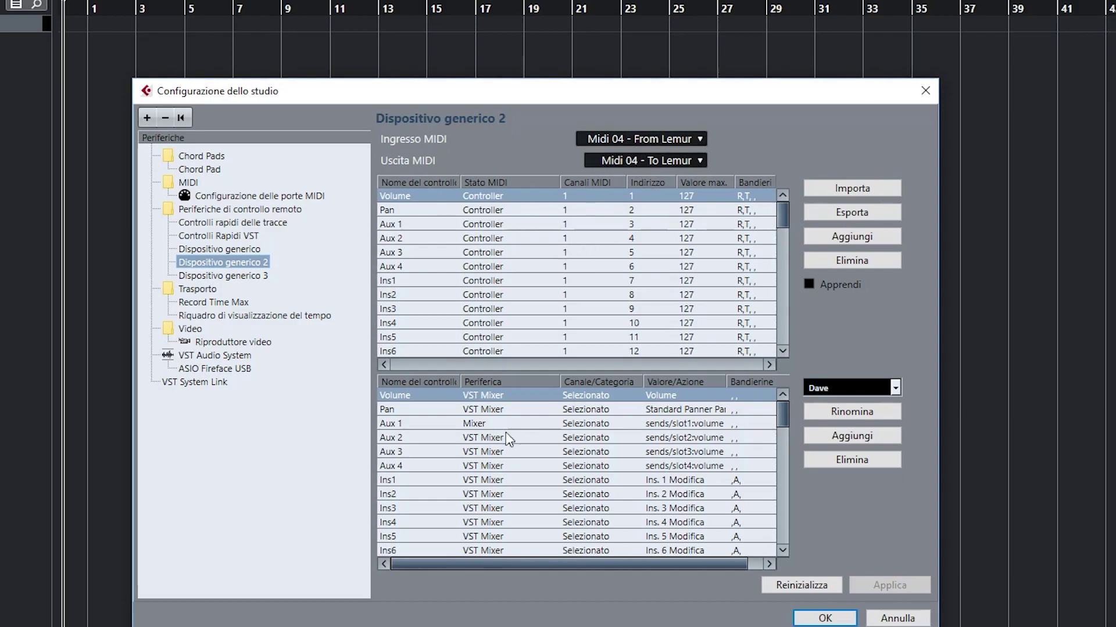
scroll(533, 412, down, 1)
scroll(530, 427, down, 15)
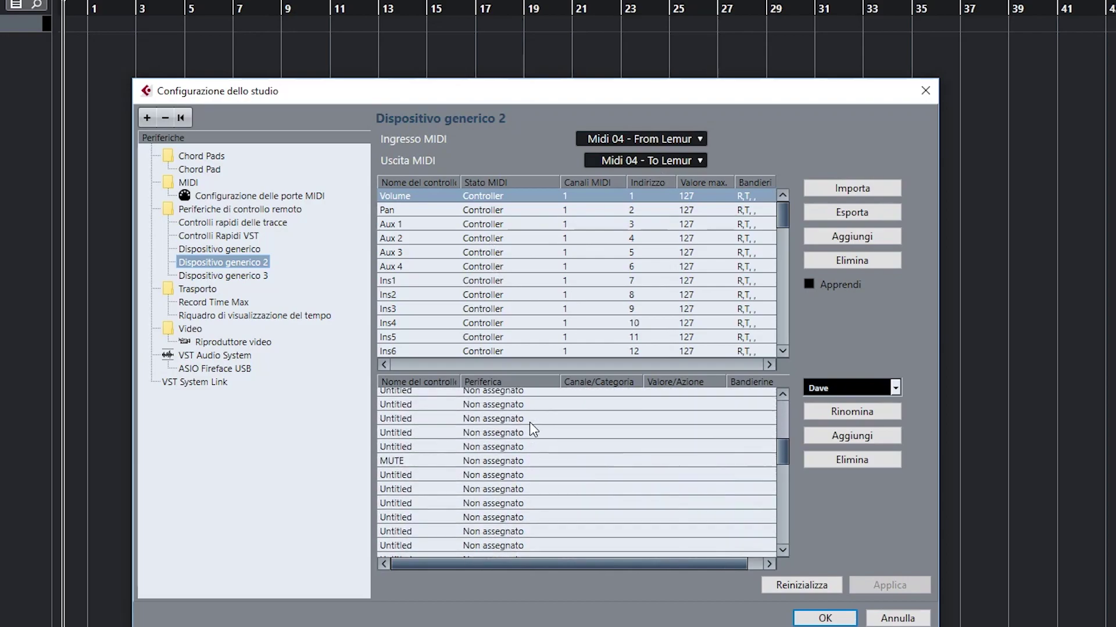
scroll(528, 422, up, 12)
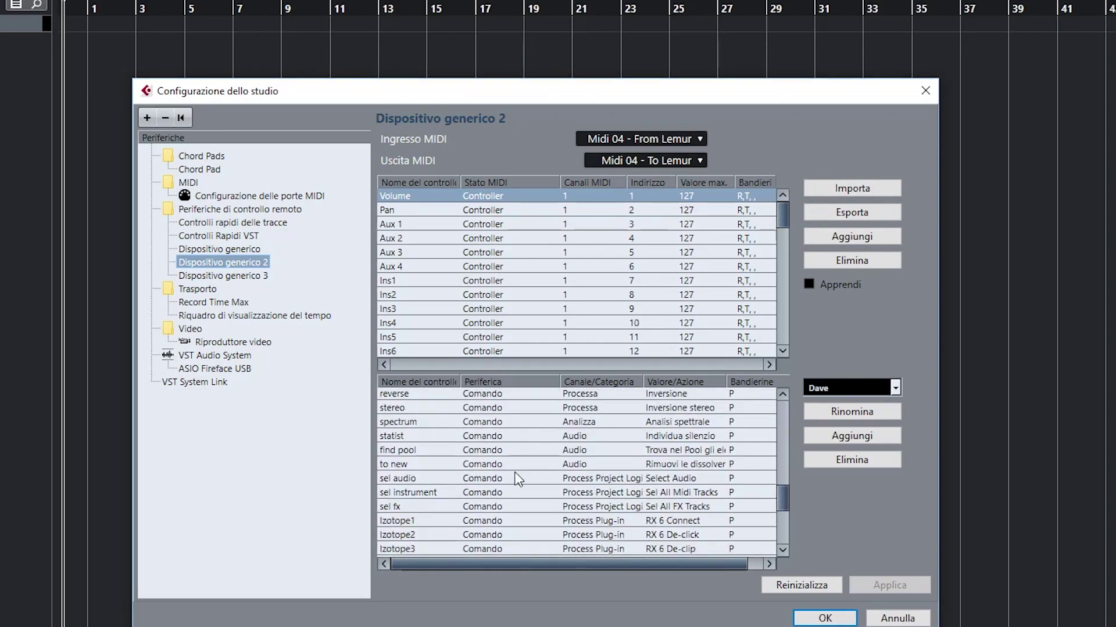
scroll(517, 479, down, 5)
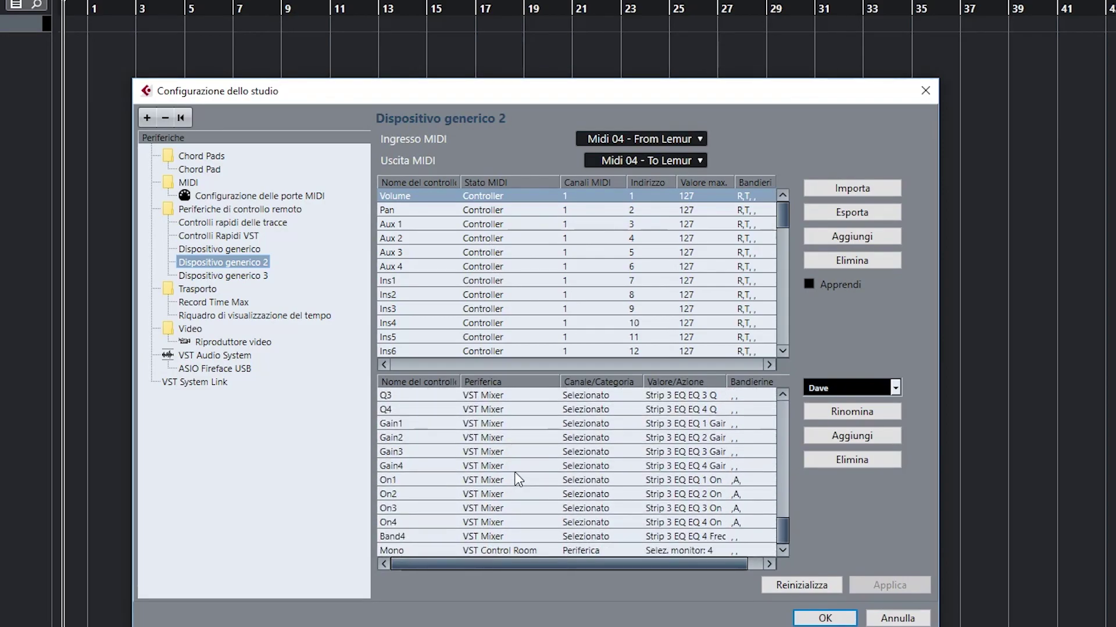
Step: Check the settings of Dispositivo generico 3, the VST quick controls and the track quick controls
click(259, 279)
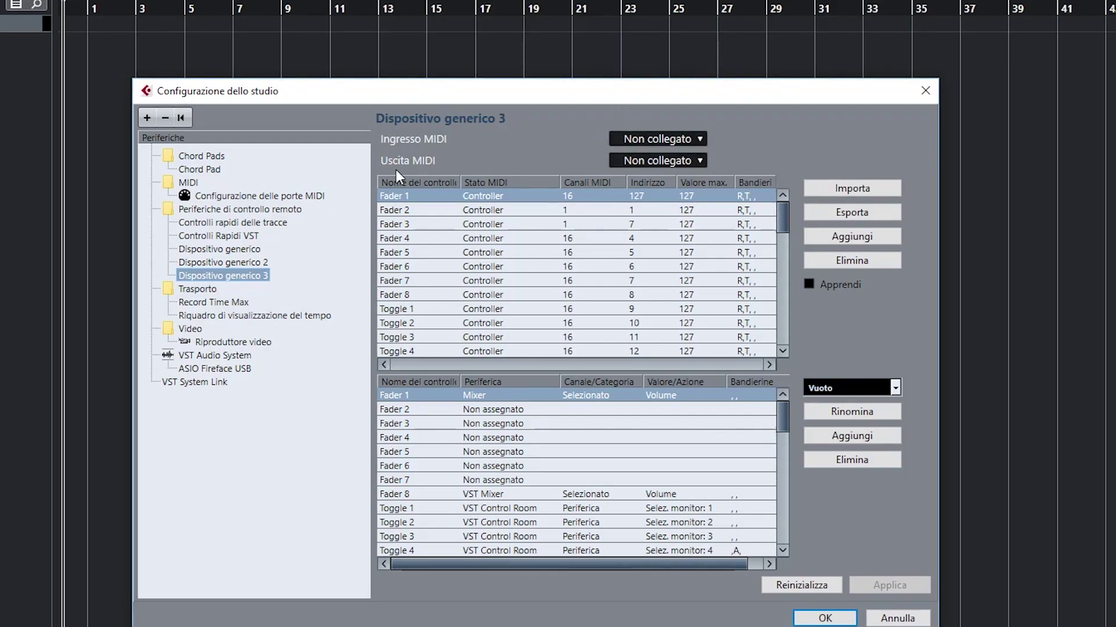
click(237, 235)
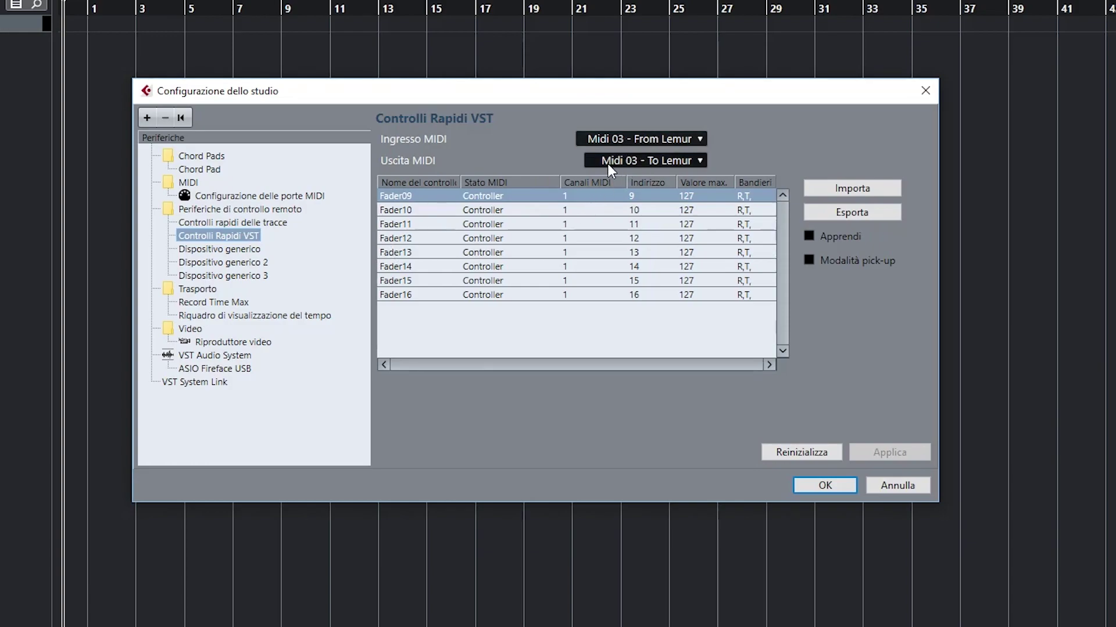
click(255, 223)
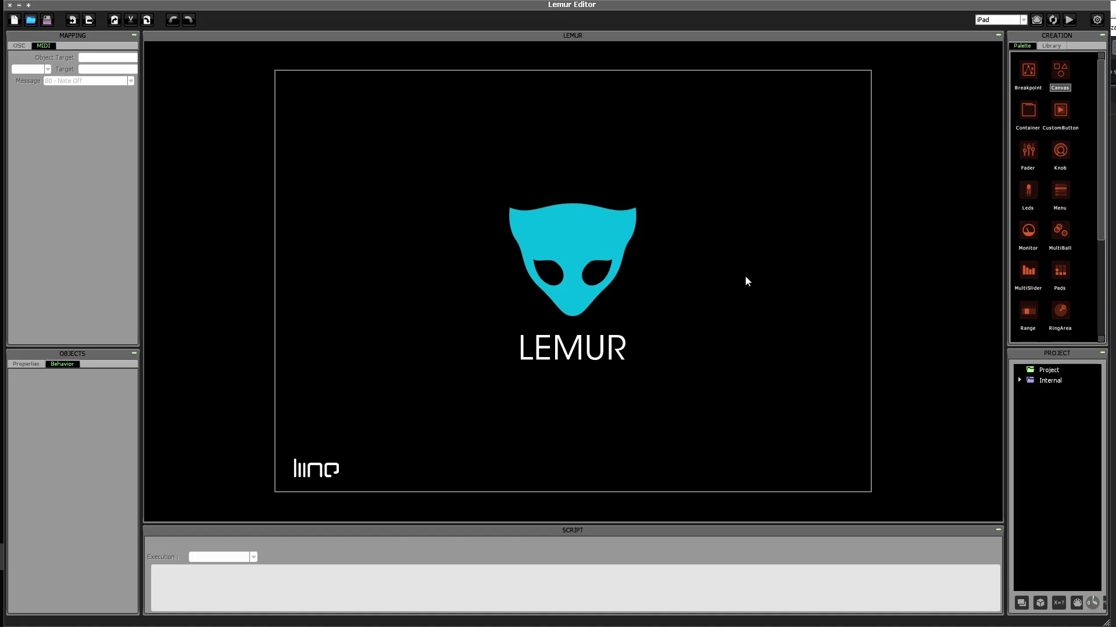
Step: Switch to Lemur Editor, target the Lemur at IP 192.168.0.7 and download its project into the editor
click(1069, 21)
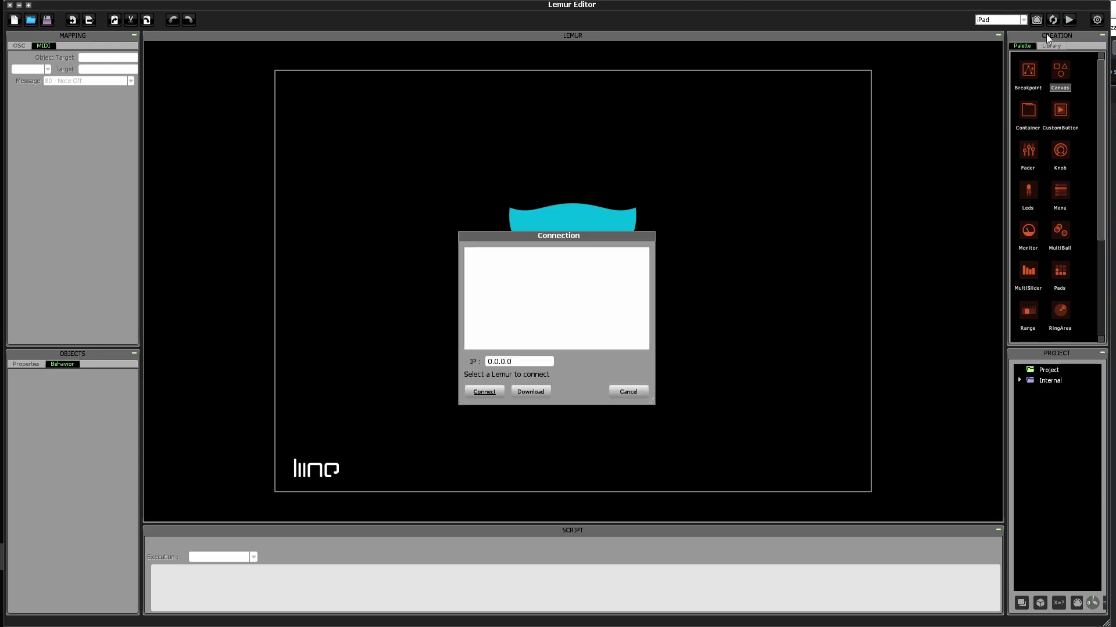
drag(525, 362, 466, 362)
click(528, 357)
drag(511, 362, 473, 361)
text(192.168.0.7)
click(539, 392)
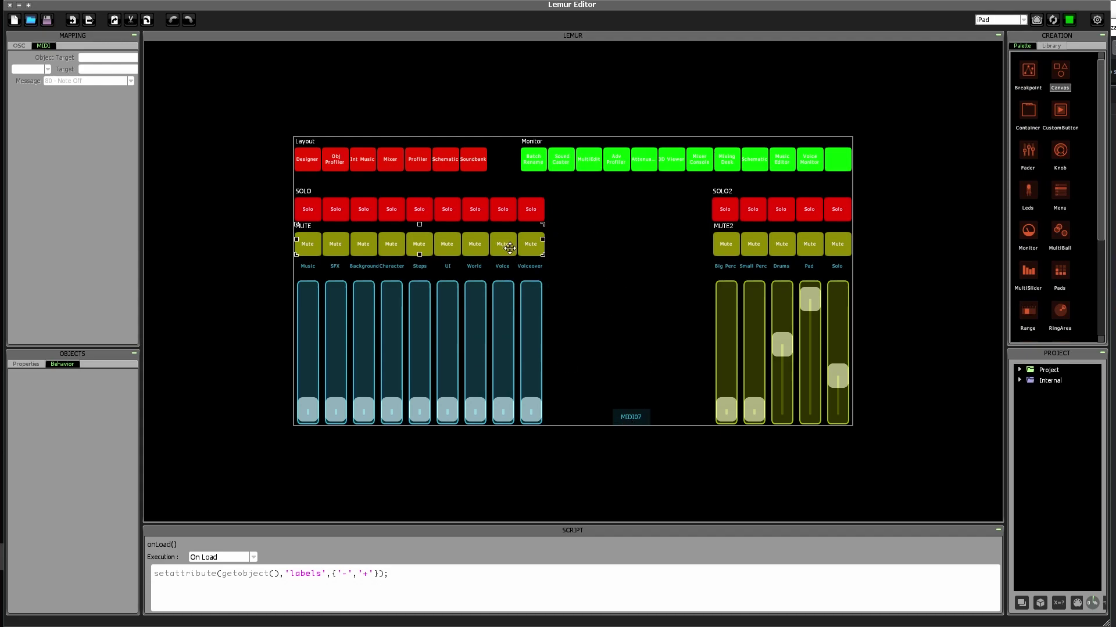
Step: Show the 1 - Main Page interface with its General page and inspect its button groups and containers
click(1019, 371)
click(1059, 380)
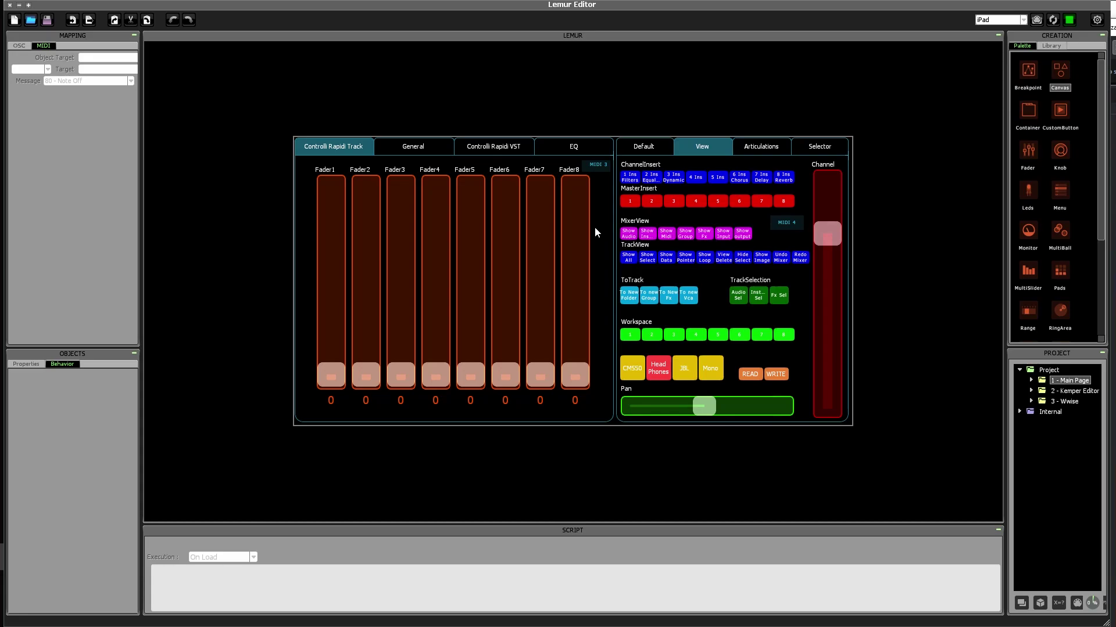
click(426, 144)
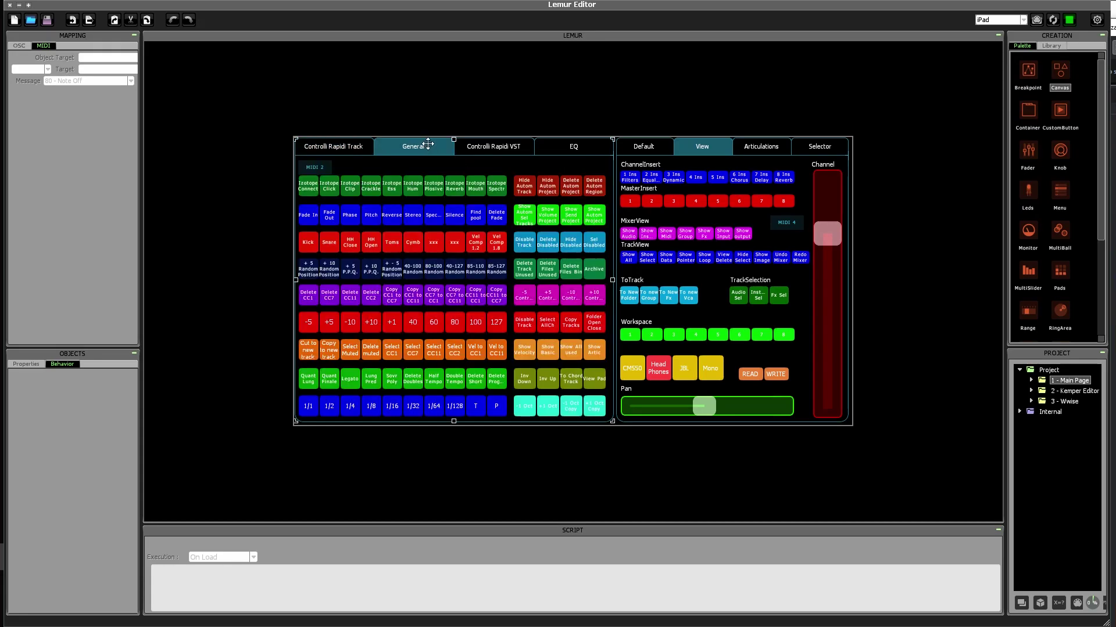
click(573, 260)
click(482, 182)
click(615, 158)
click(610, 158)
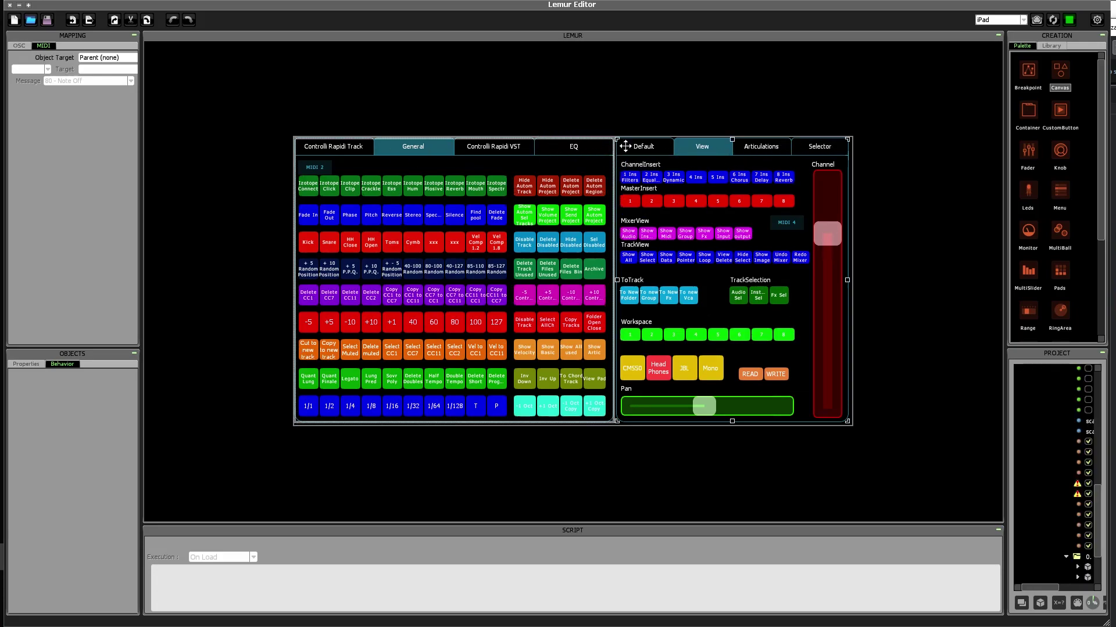
Step: Turn on synchronization with the connected Lemur and select the purple Delete/Copy CC button row
click(1053, 22)
click(553, 299)
click(661, 332)
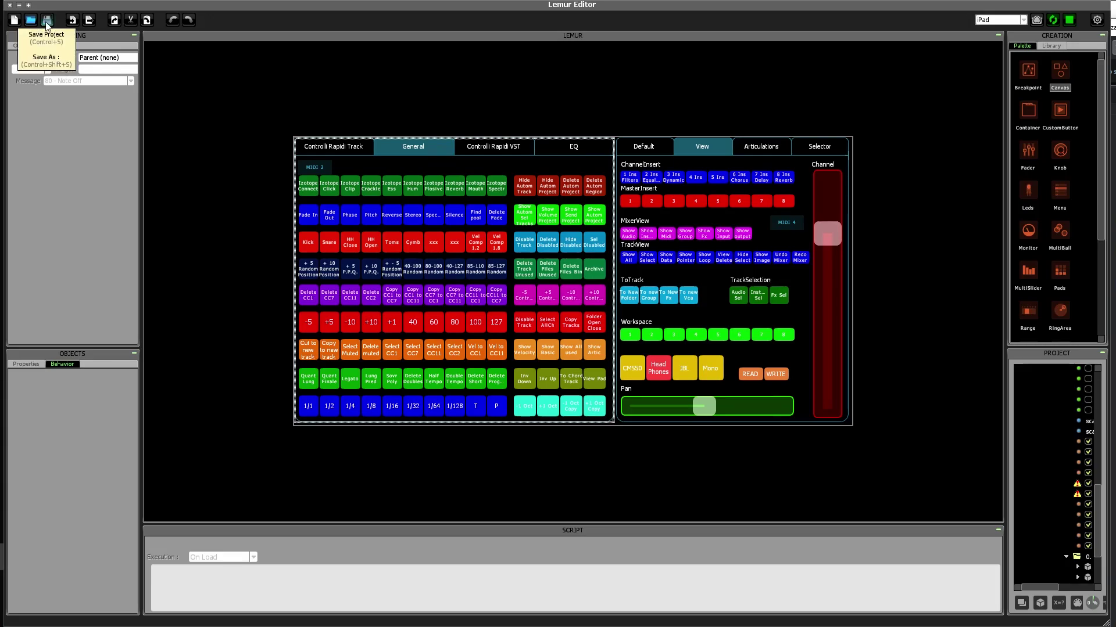
click(350, 290)
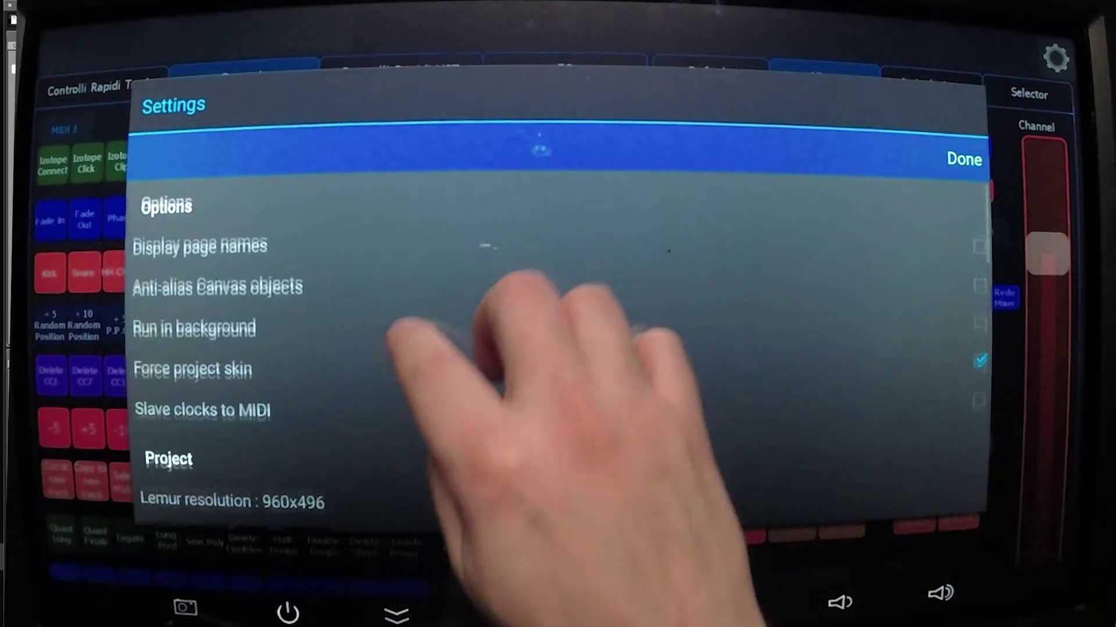
Step: On the Lemur tablet, view the saved projects list from the settings and leave it by cancelling
scroll(522, 348, down, 3)
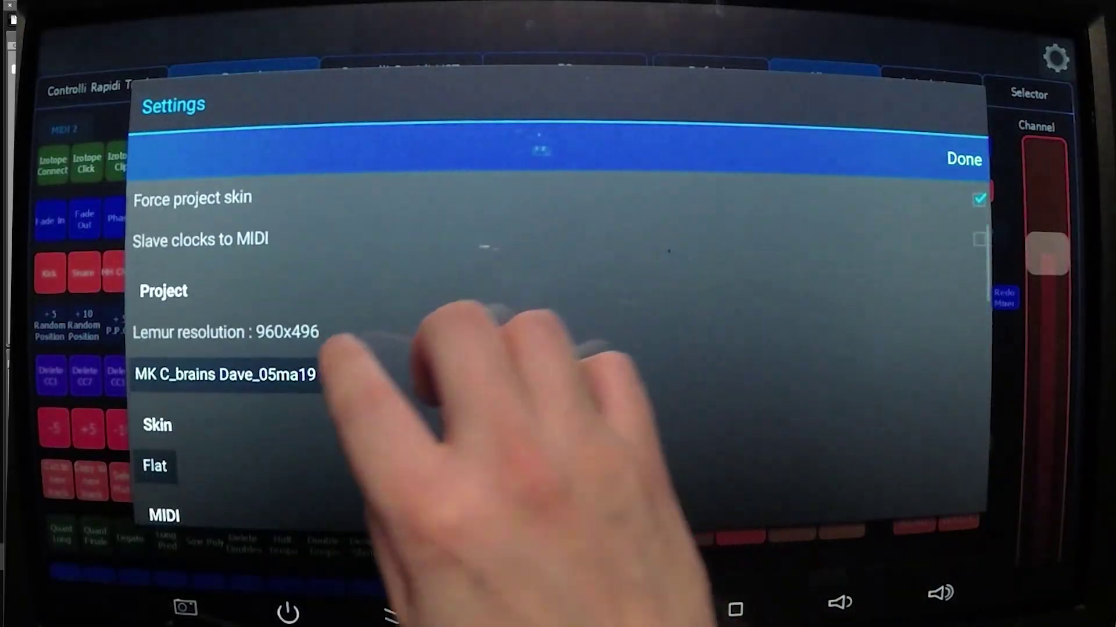
click(261, 375)
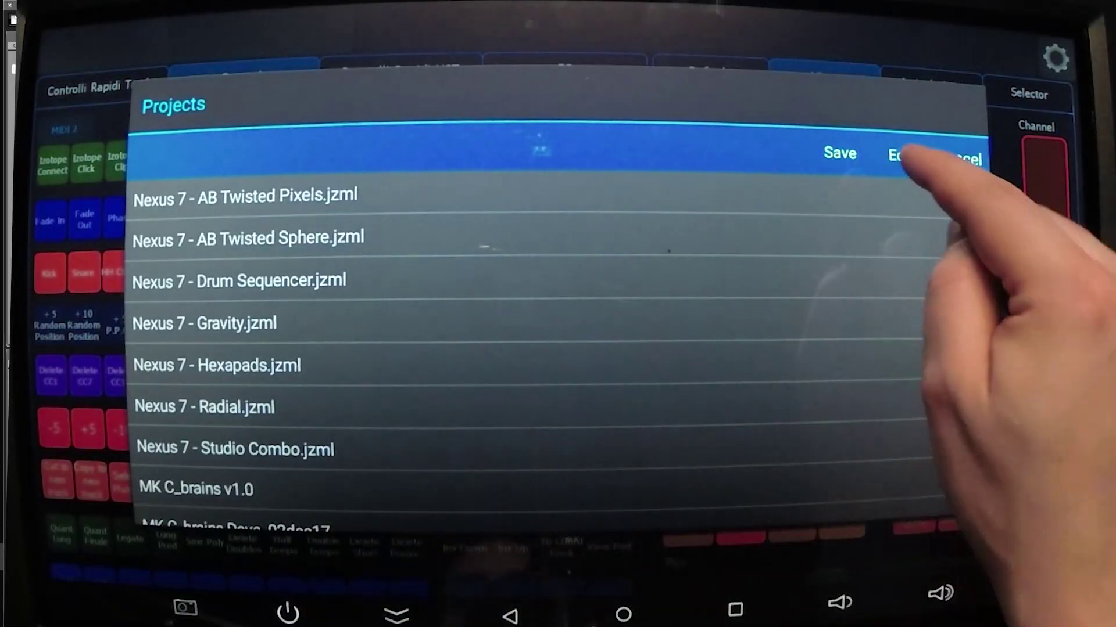
click(961, 157)
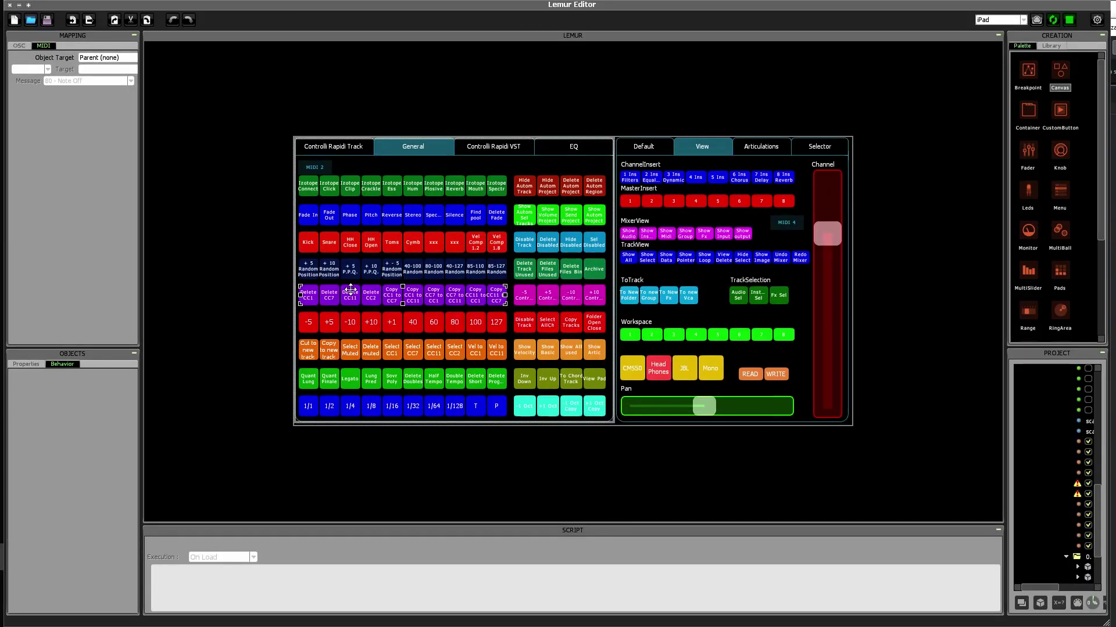
Step: Widen the project tree area and collapse the _appData container under MainPage
drag(1006, 342, 902, 341)
scroll(962, 486, up, 15)
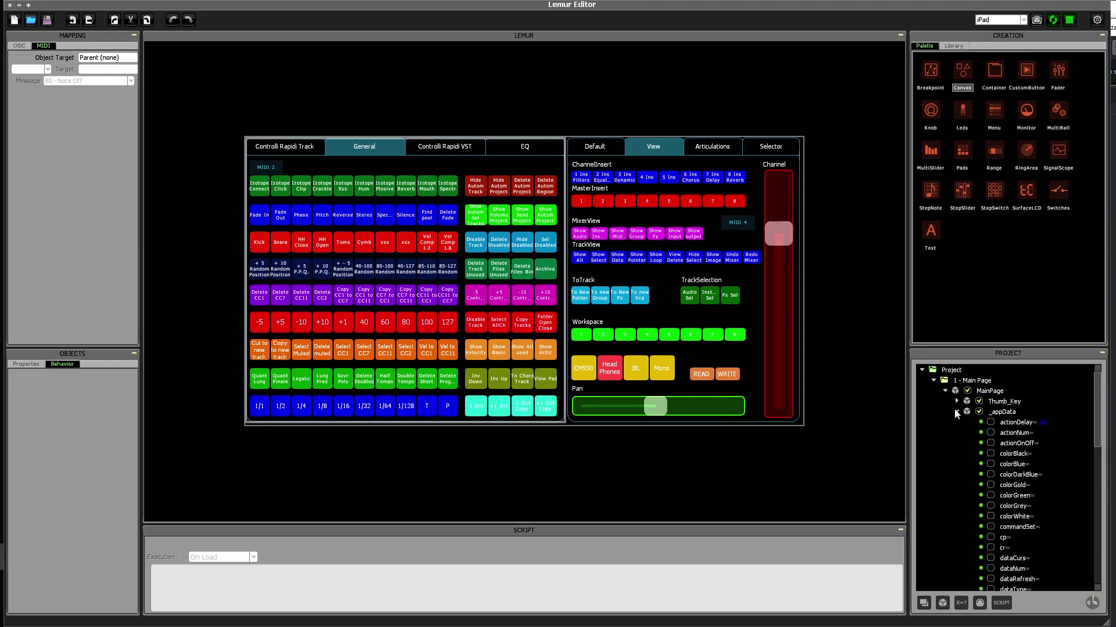
click(956, 412)
Step: Select the blue quantize button row on the General page to examine its MIDI mapping
click(529, 329)
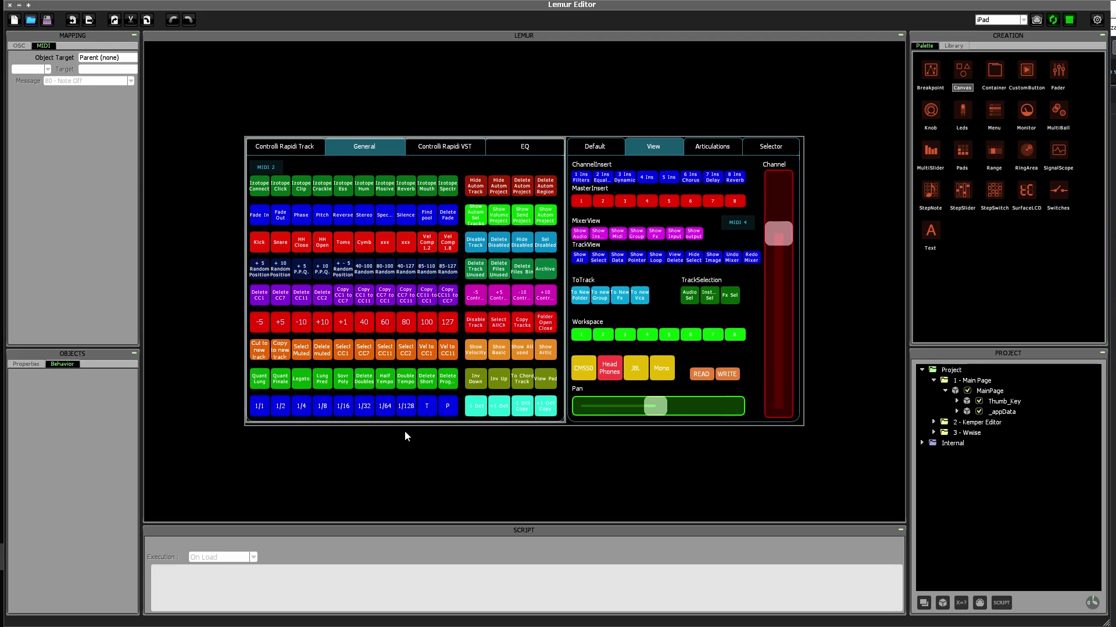
click(390, 413)
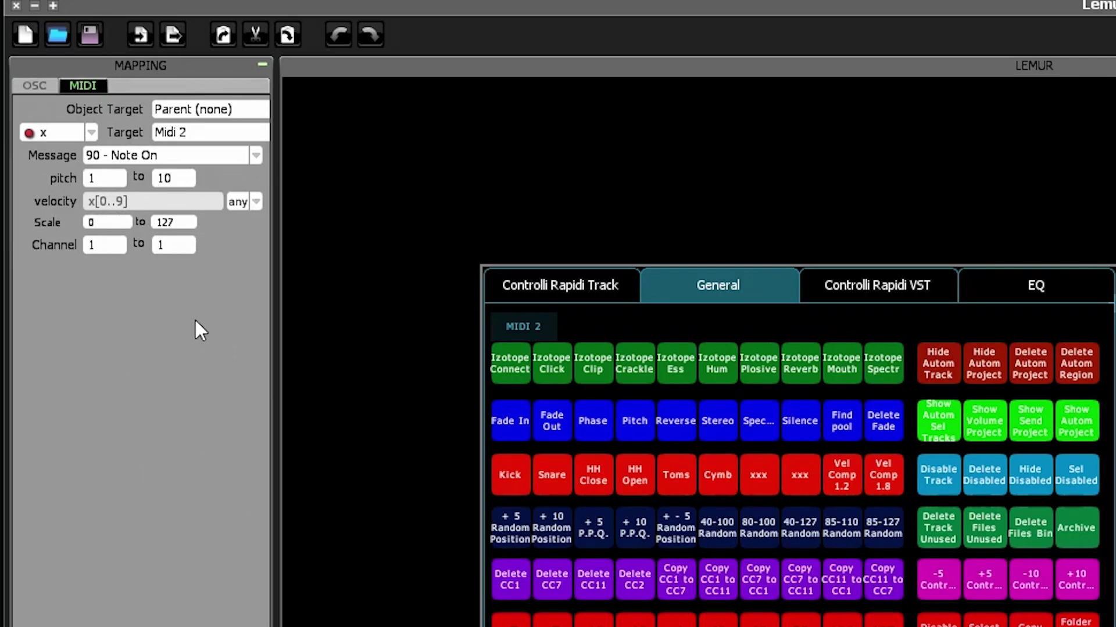
Step: View the MIDI targets and message types available for the Quantization button row
click(211, 139)
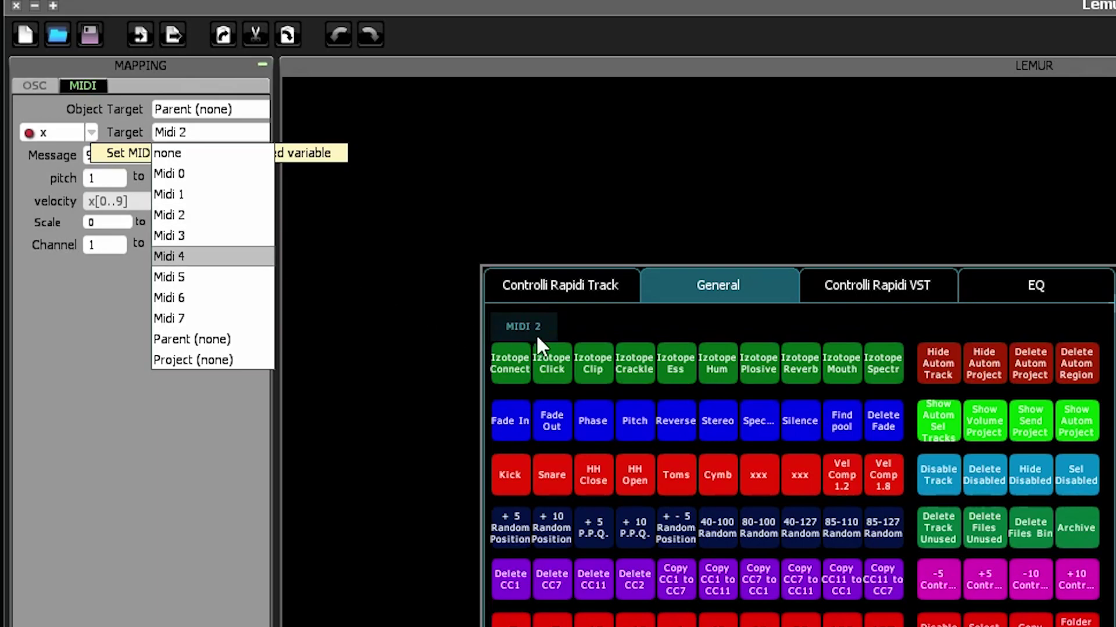
click(198, 447)
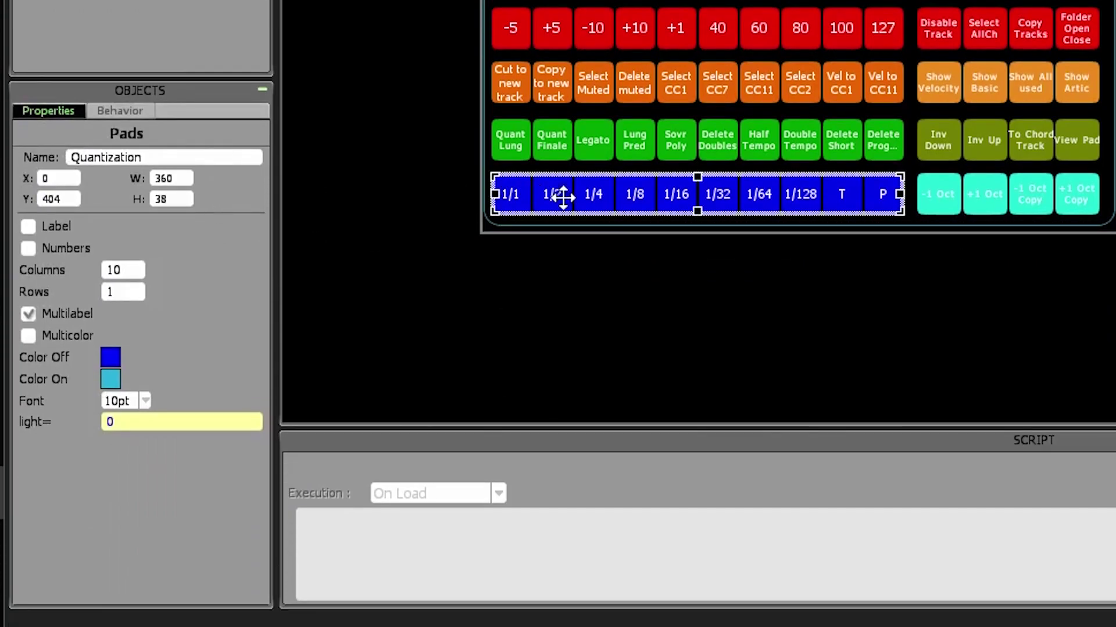
click(198, 152)
click(184, 157)
Step: Try showing the Quantization row's label and extending the row upward to a height of 60, and undo both changes
click(26, 228)
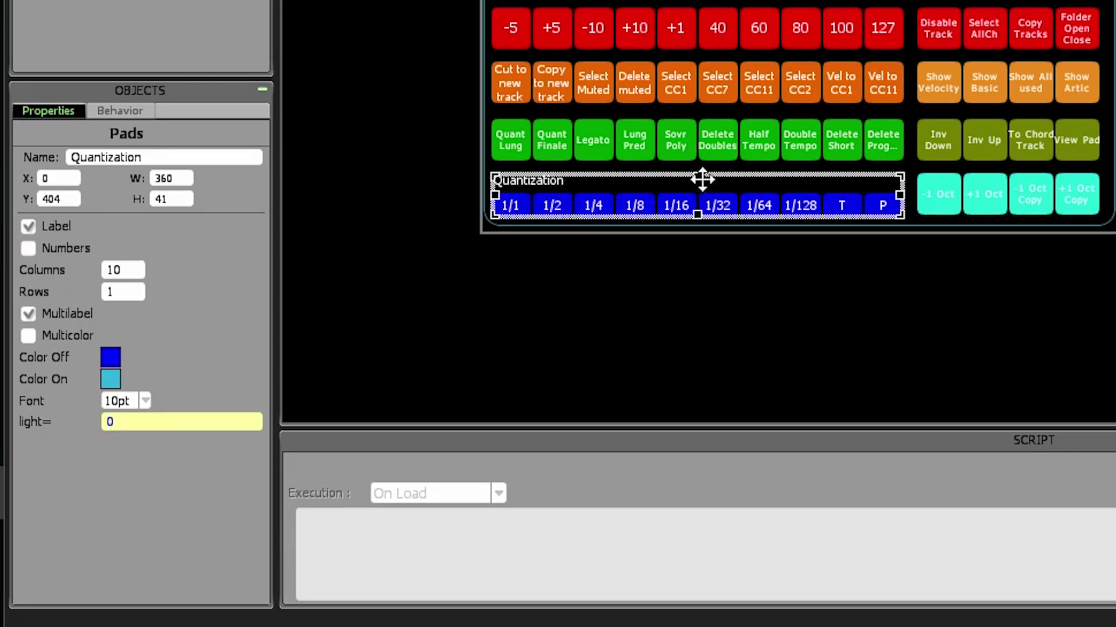
drag(699, 177, 703, 157)
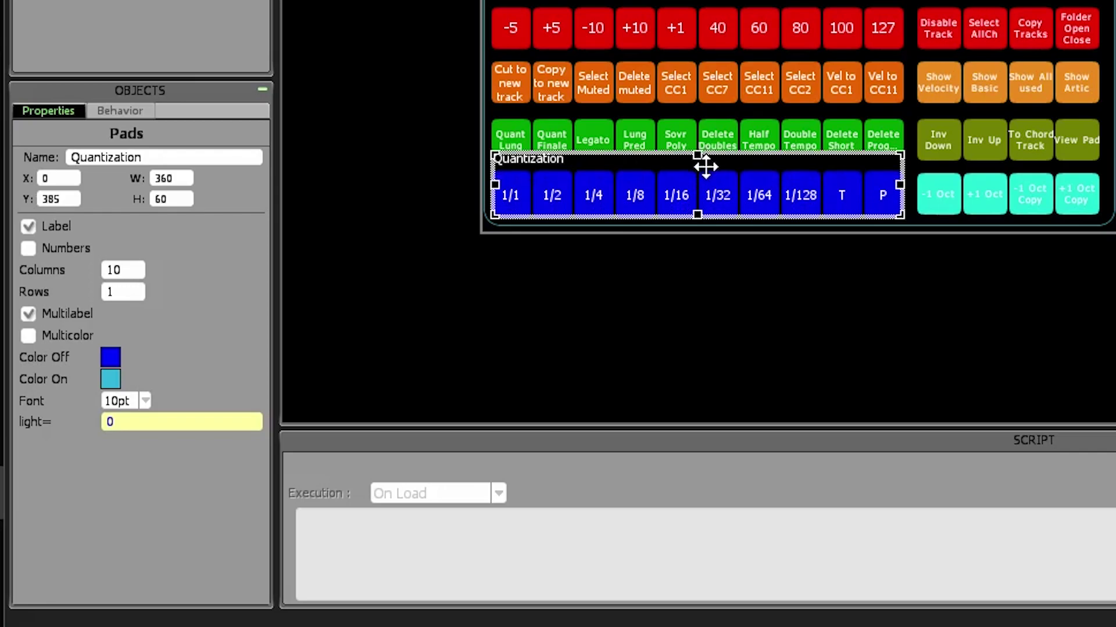
key(ctrl+z)
key(ctrl+z)
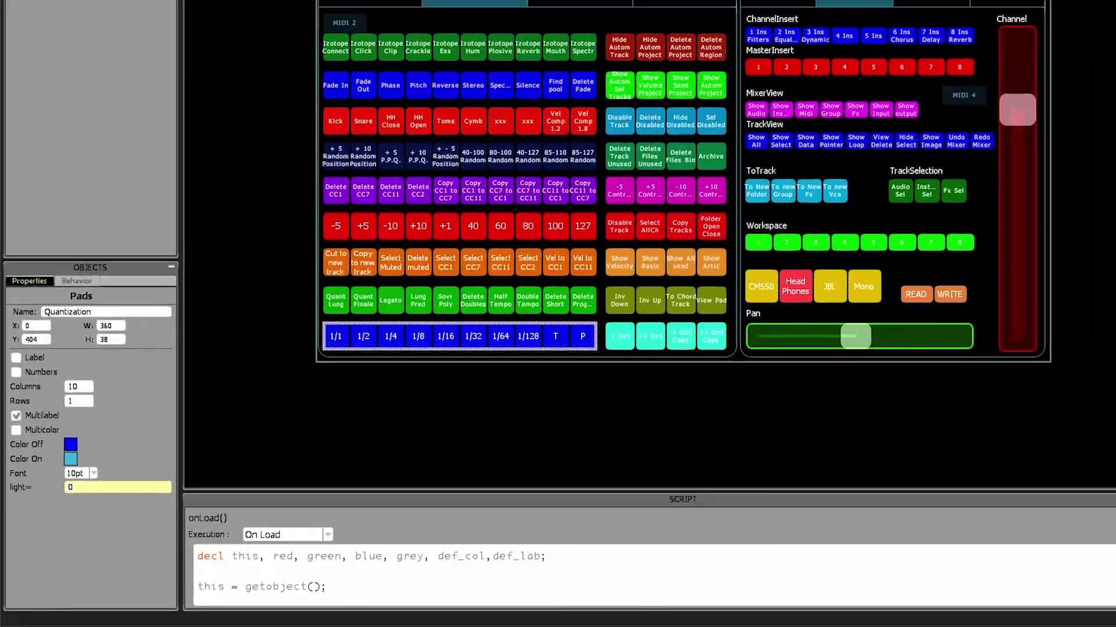
Step: Enlarge the script area and examine how the Quantization row's onLoad() script defines the button labels and colors
drag(623, 491, 613, 426)
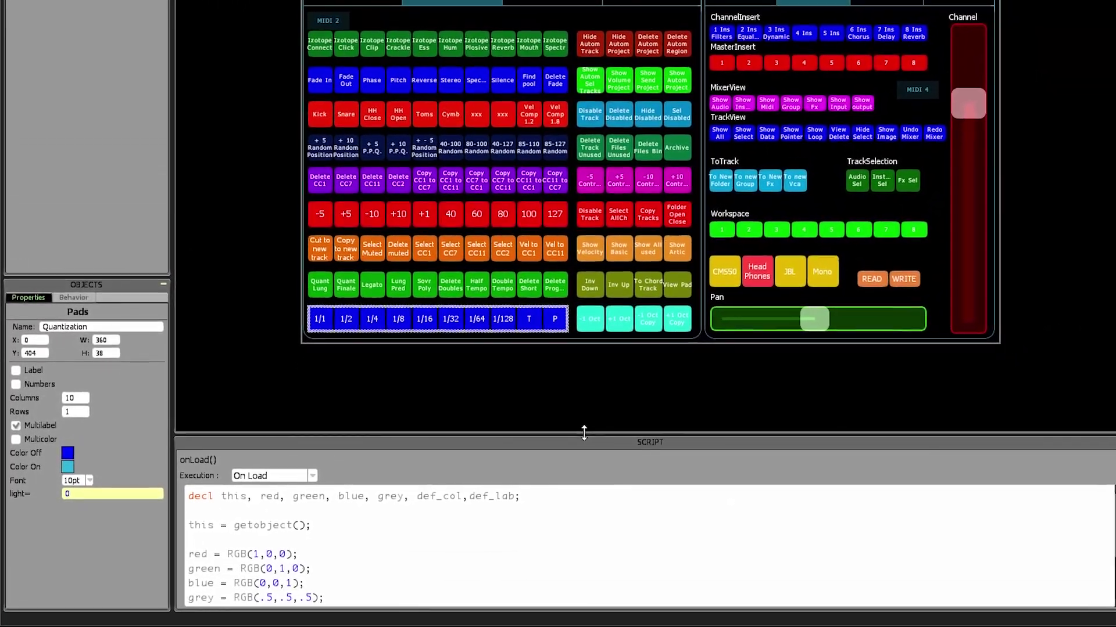
scroll(421, 529, down, 2)
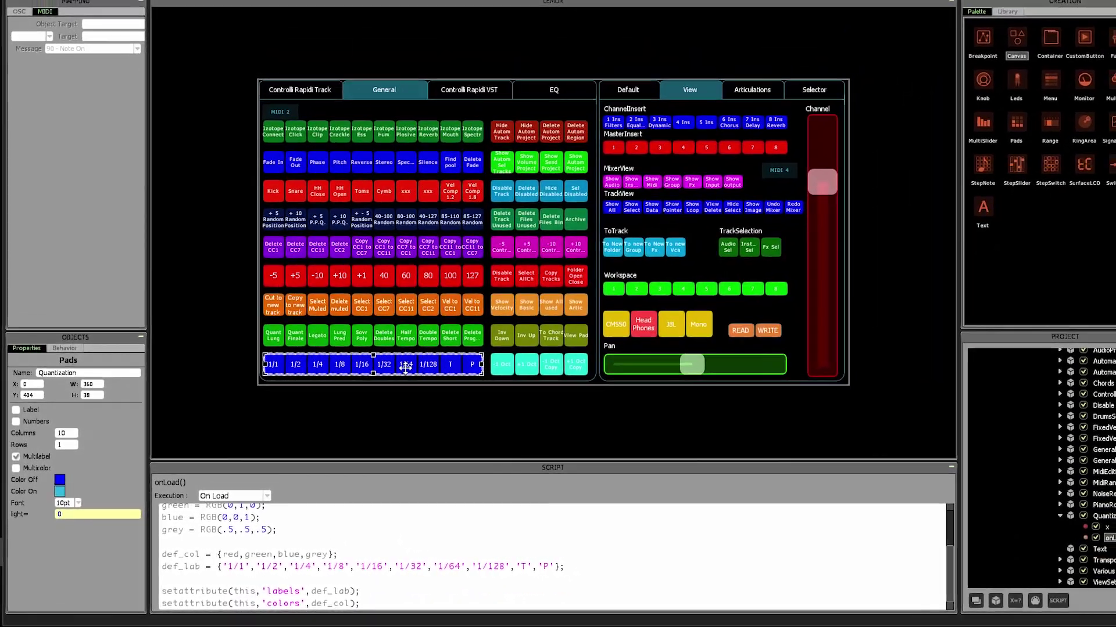
click(1104, 516)
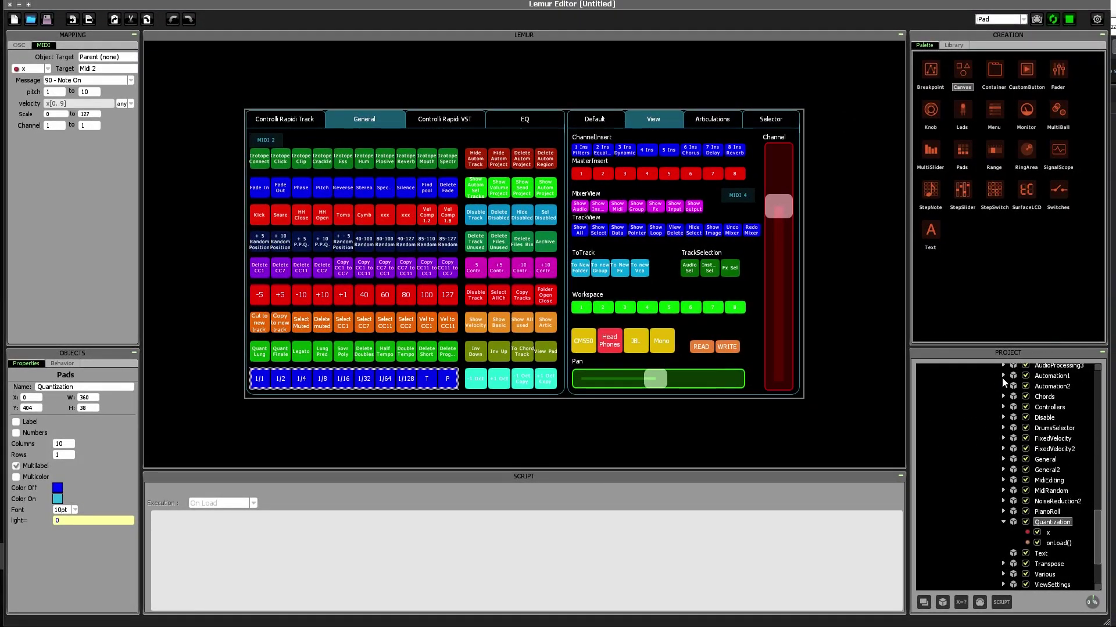
click(396, 388)
click(1060, 545)
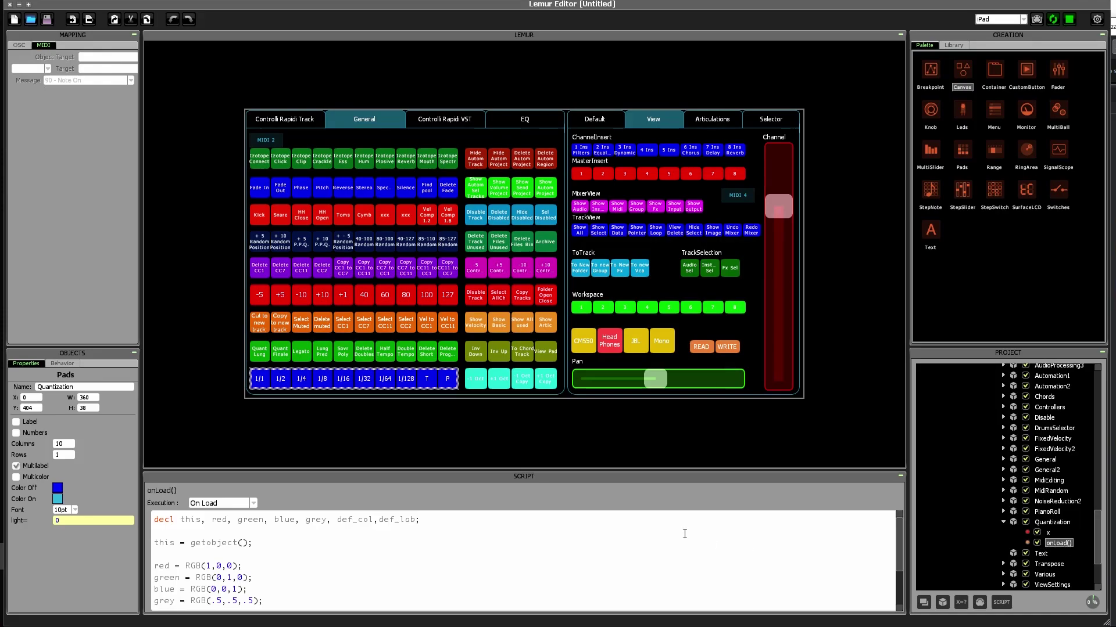
scroll(282, 553, down, 3)
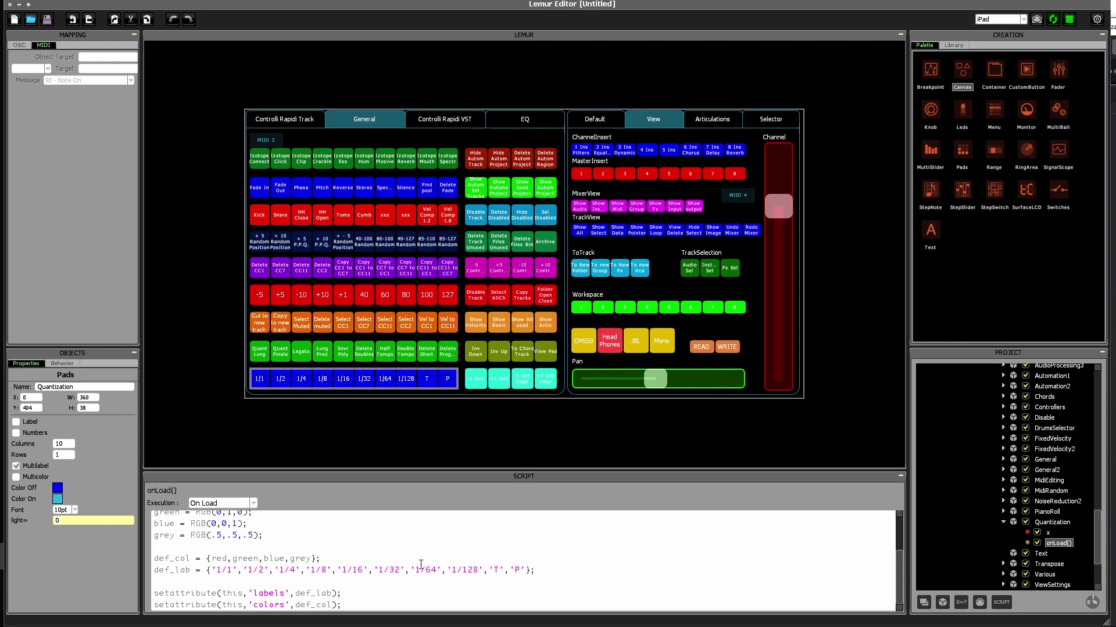
scroll(395, 574, up, 3)
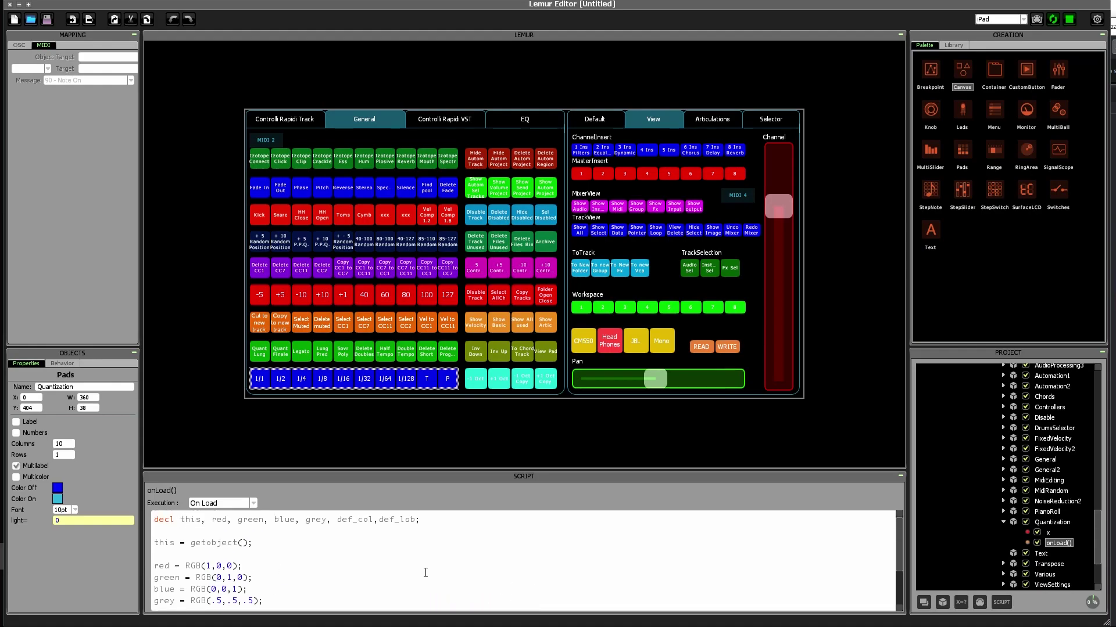
scroll(423, 565, down, 3)
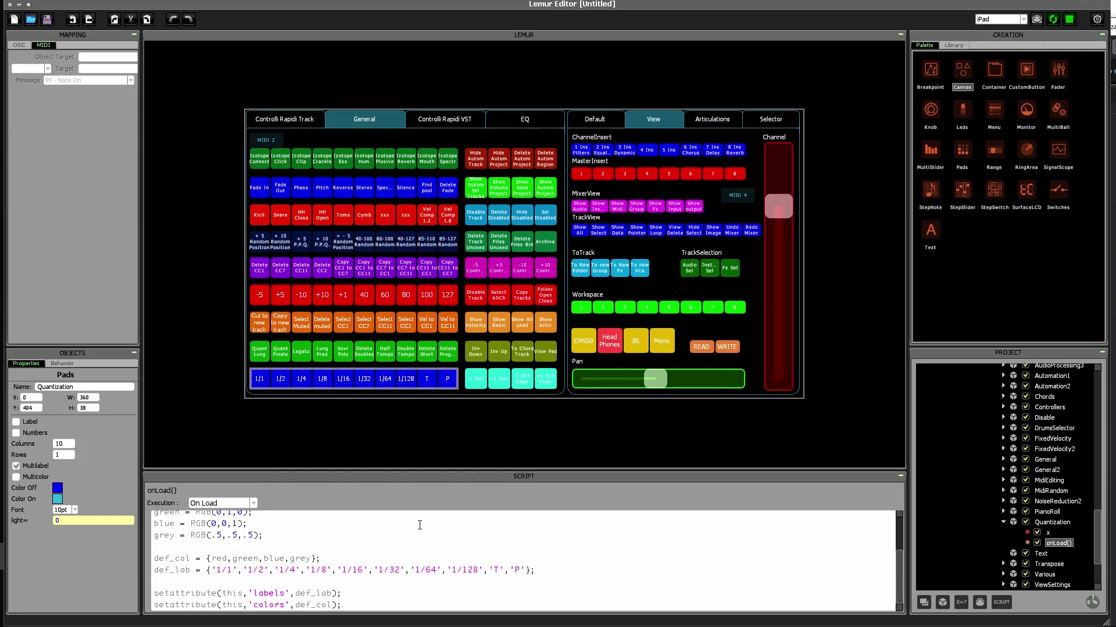
click(314, 384)
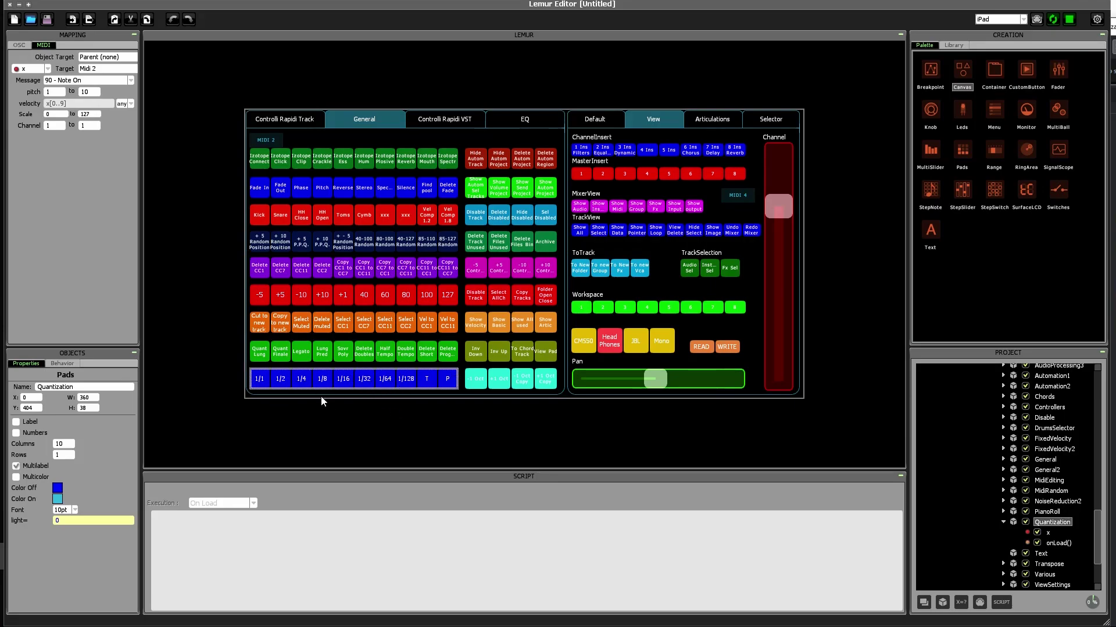
click(1059, 544)
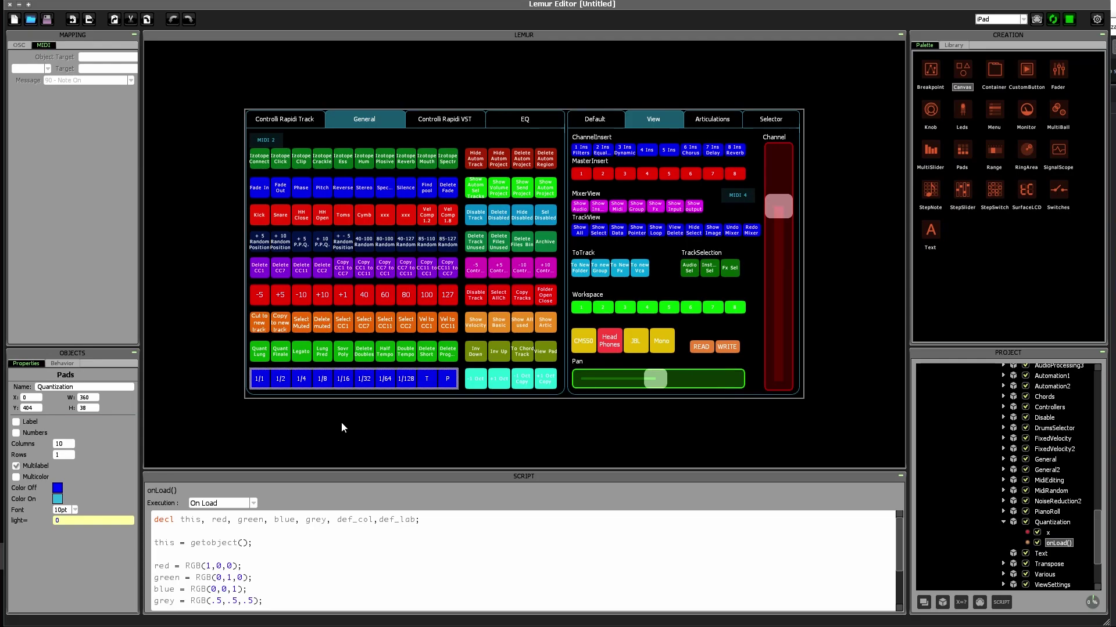
Step: Inspect the MIDI mappings of the Transpose row and the Channel fader, and expand the Channel fader in the project tree
click(518, 375)
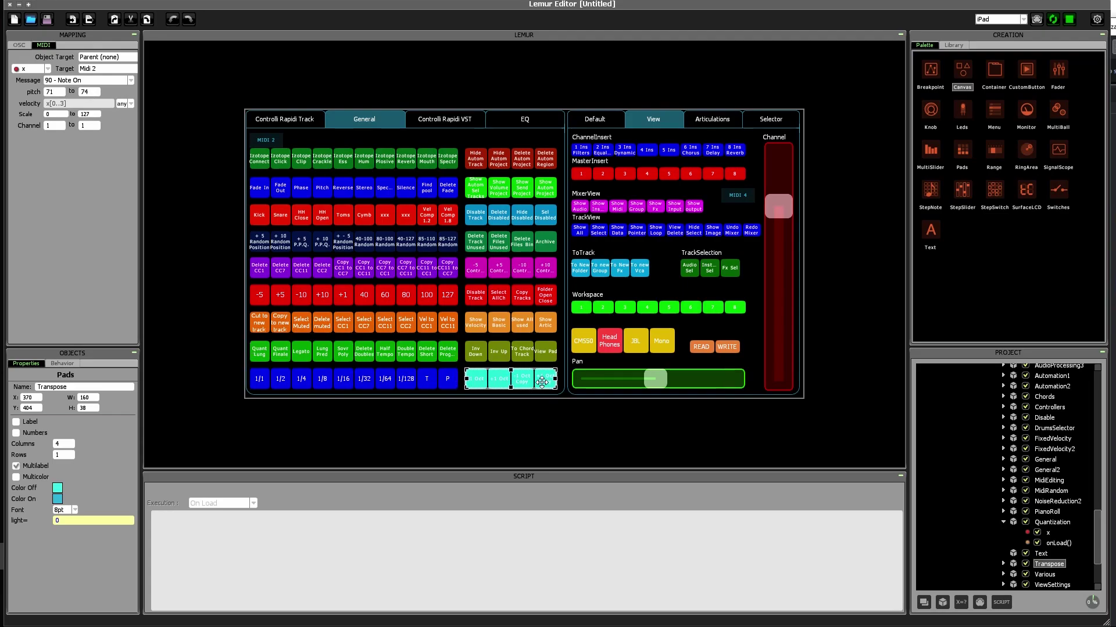
click(773, 312)
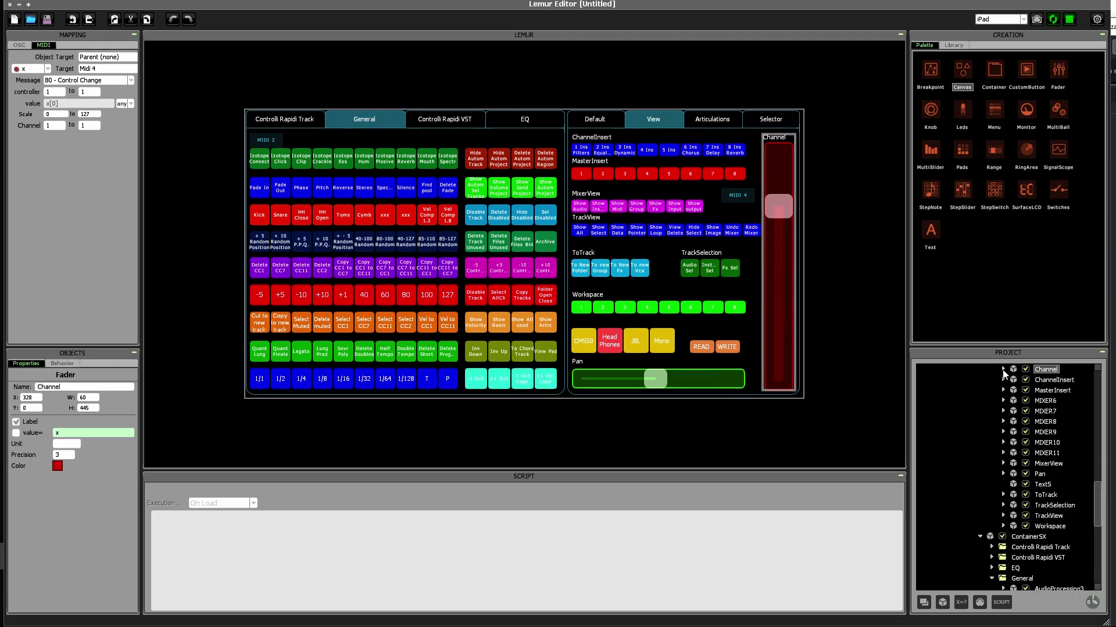
click(1003, 370)
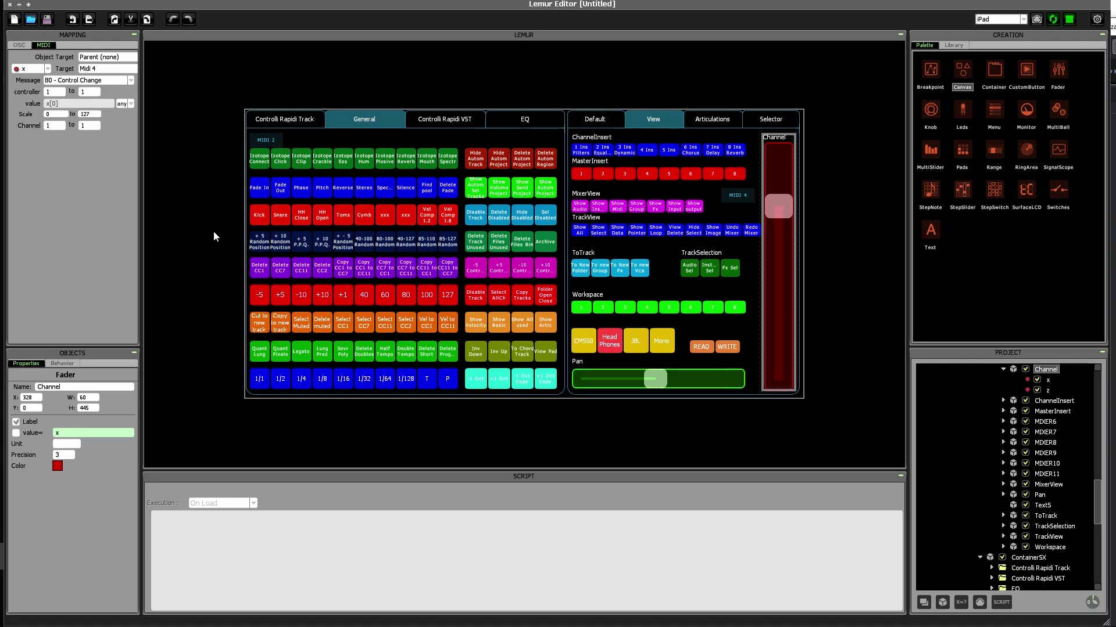
Step: On the Controlli Rapidi VST page, inspect Fader9's MIDI mapping and the value expression of the monitor below it
click(498, 349)
click(474, 185)
click(448, 120)
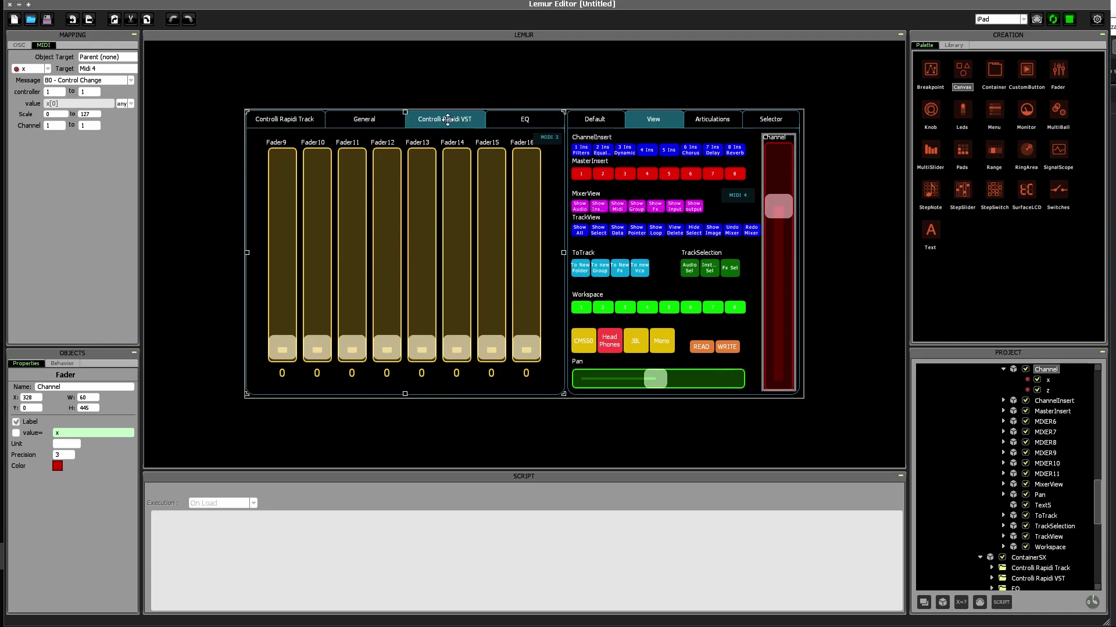
click(282, 180)
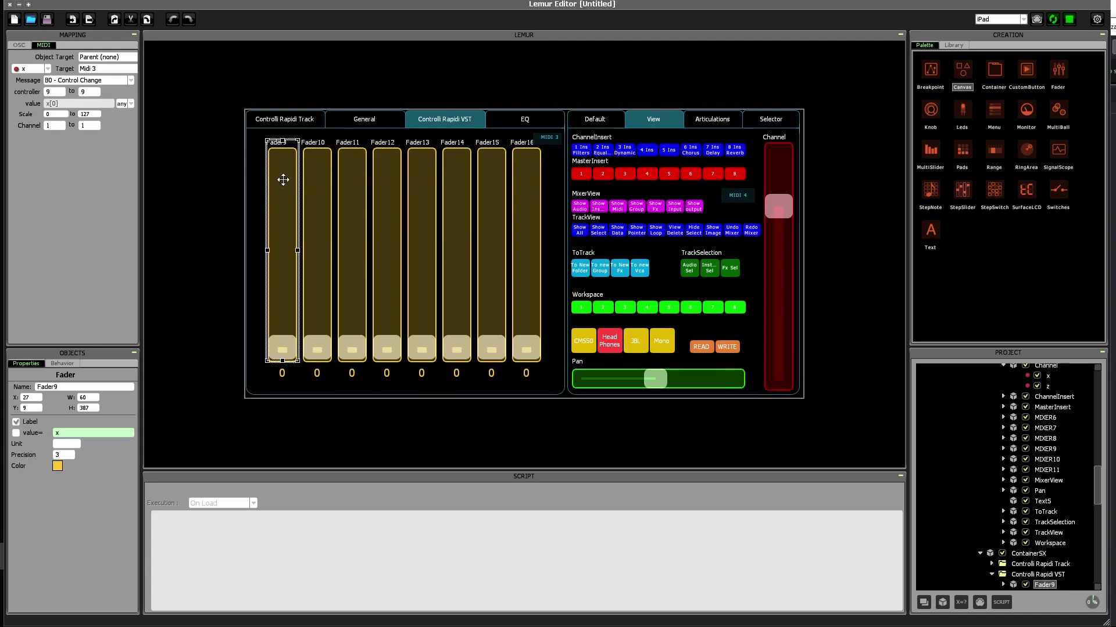
click(278, 376)
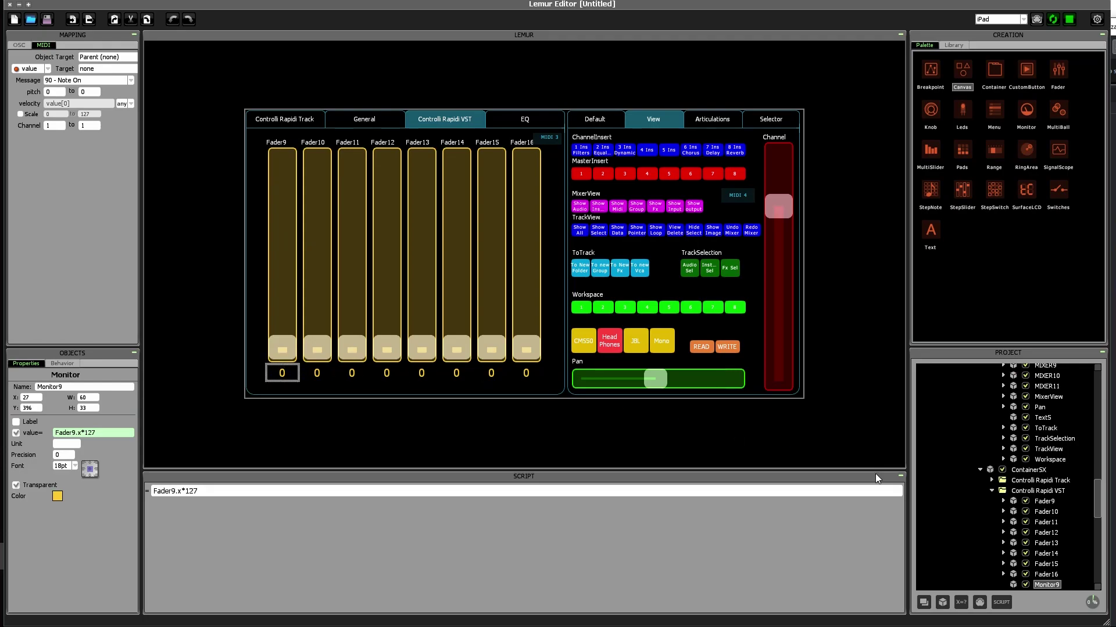
scroll(965, 535, down, 3)
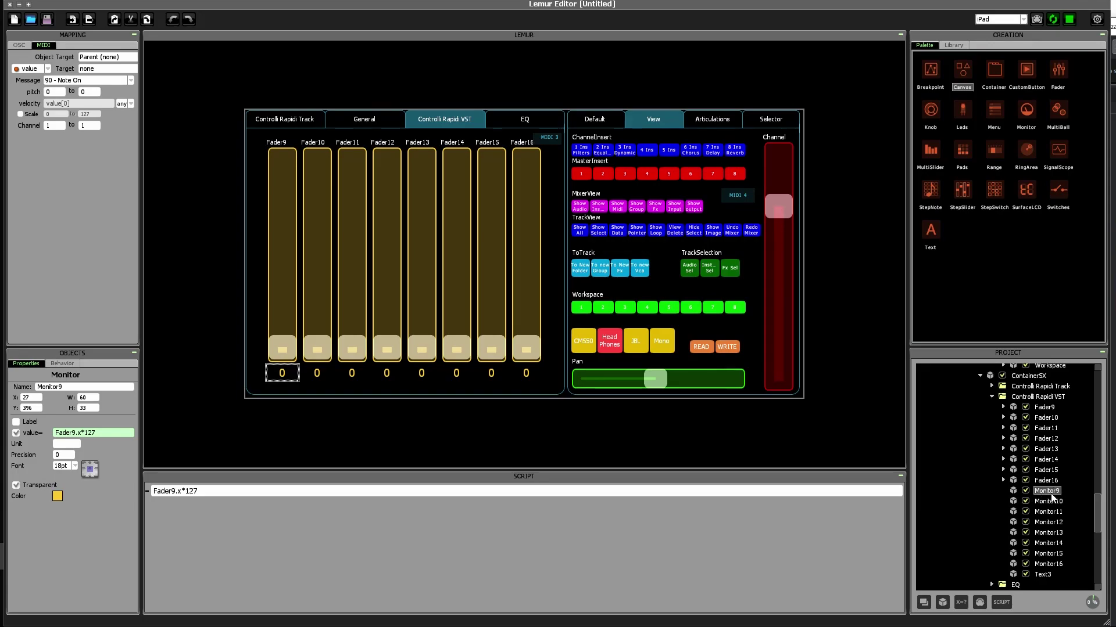
Step: Try placing a new Monitor object over the faders on the Controlli Rapidi VST page, and delete it
drag(1026, 114, 423, 223)
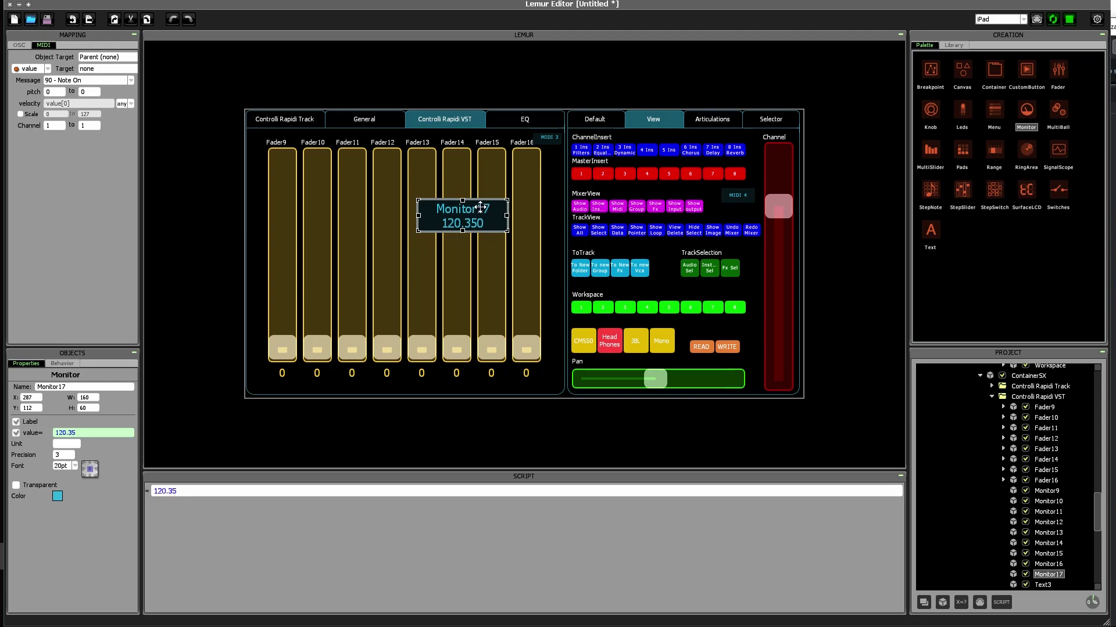
key(Delete)
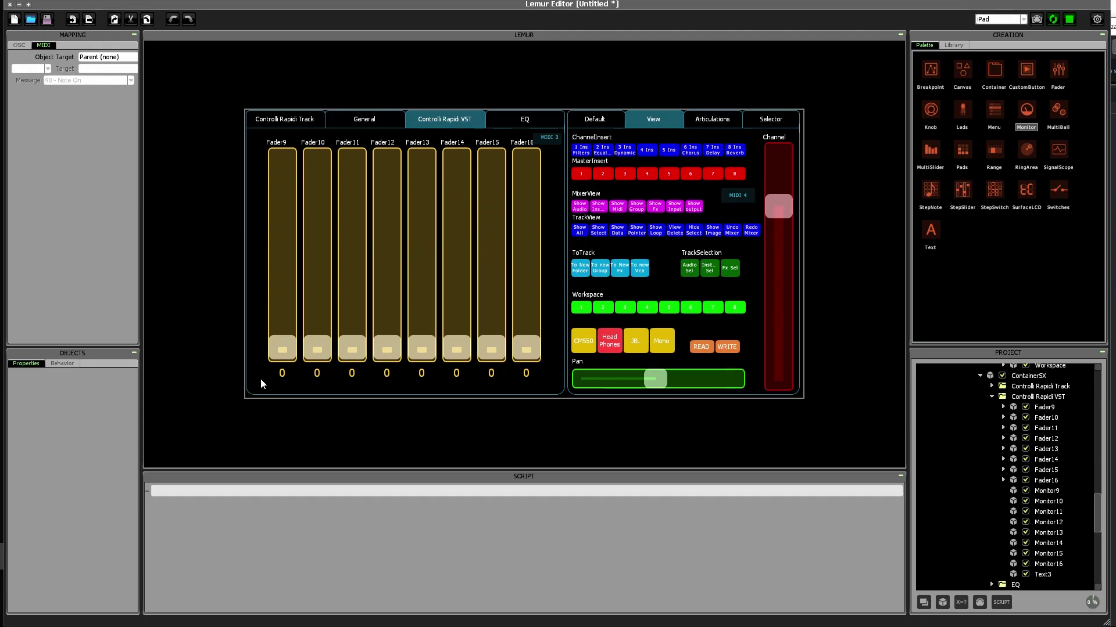
Step: Select the value monitor below Fader9 and test it by raising Fader9 to its maximum on the Lemur tablet
click(280, 373)
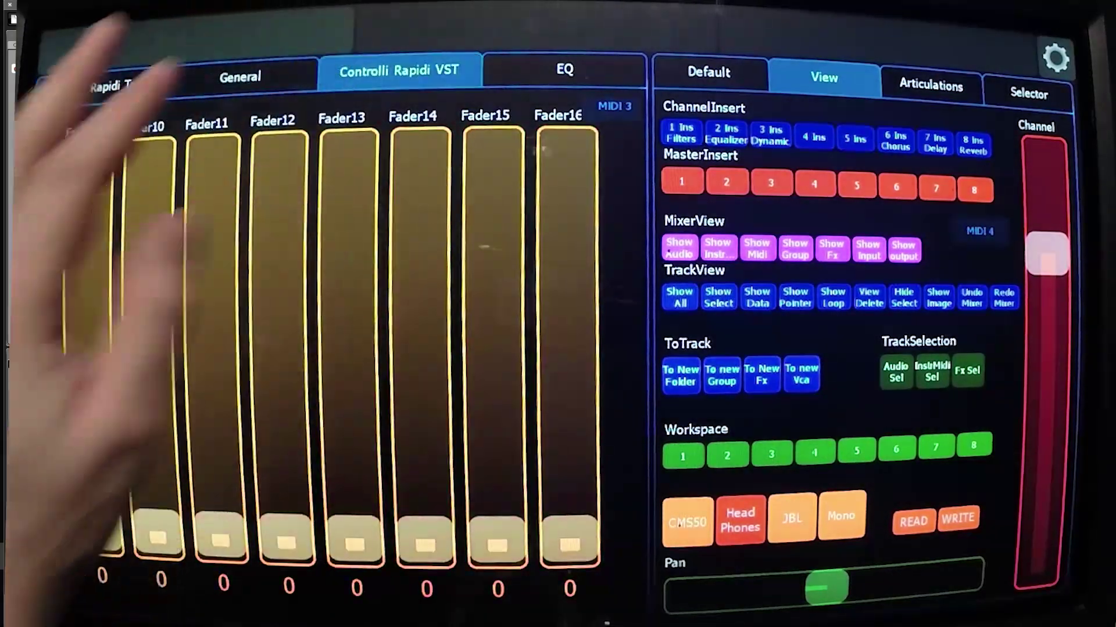
drag(91, 531, 88, 174)
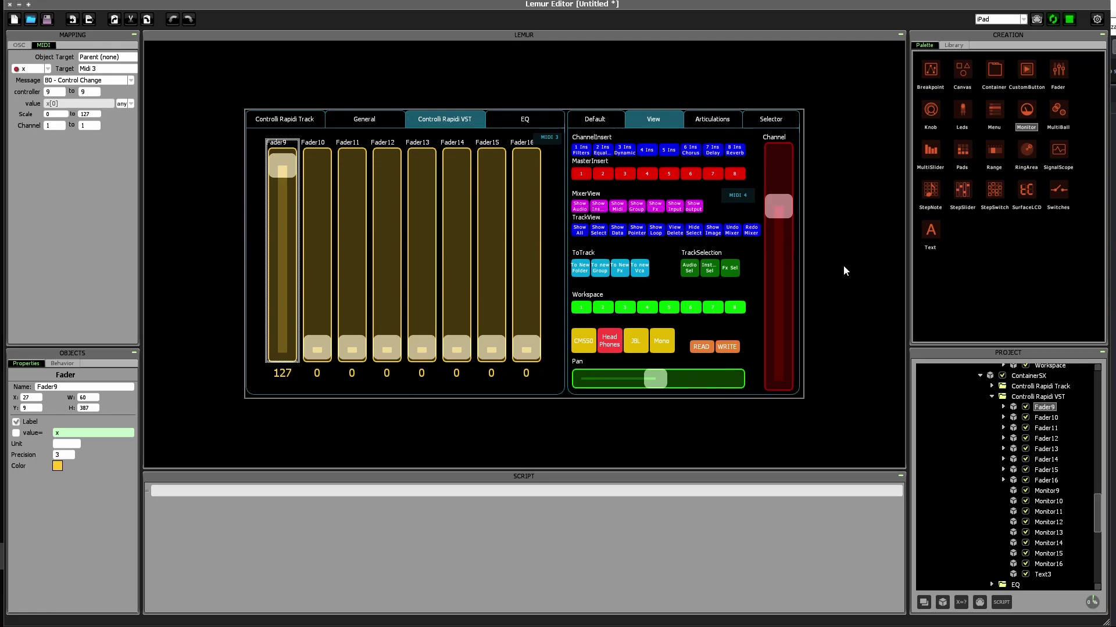
Step: Switch to Cubase, open the studio configuration and choose Controller as QuickControl 1's MIDI status in the track quick controls
click(1113, 349)
key(shift+F4)
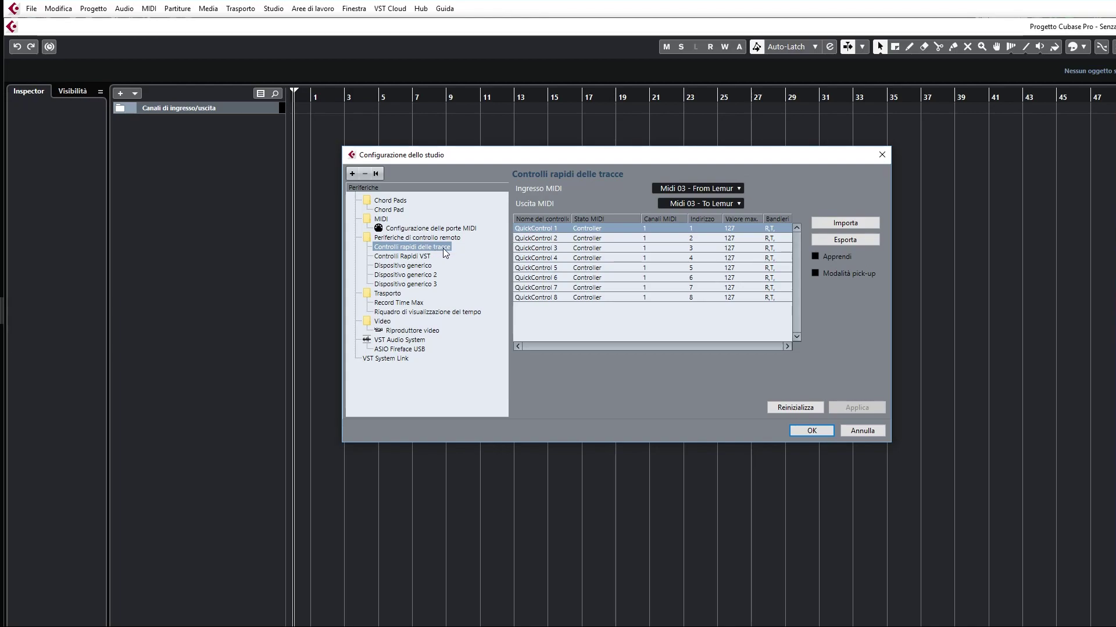
click(587, 228)
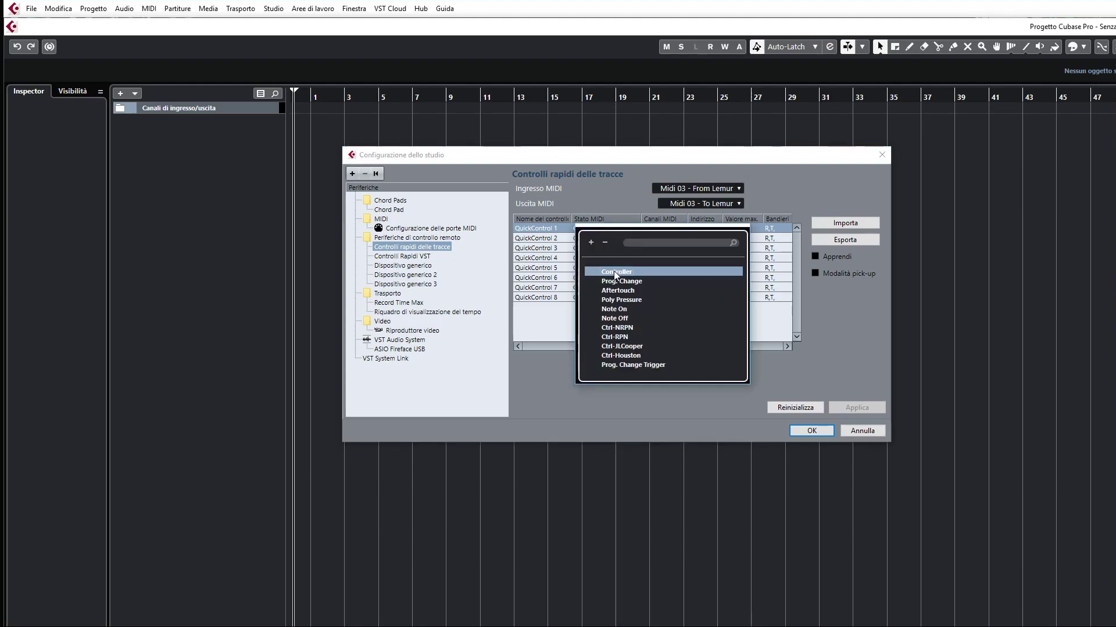
click(640, 242)
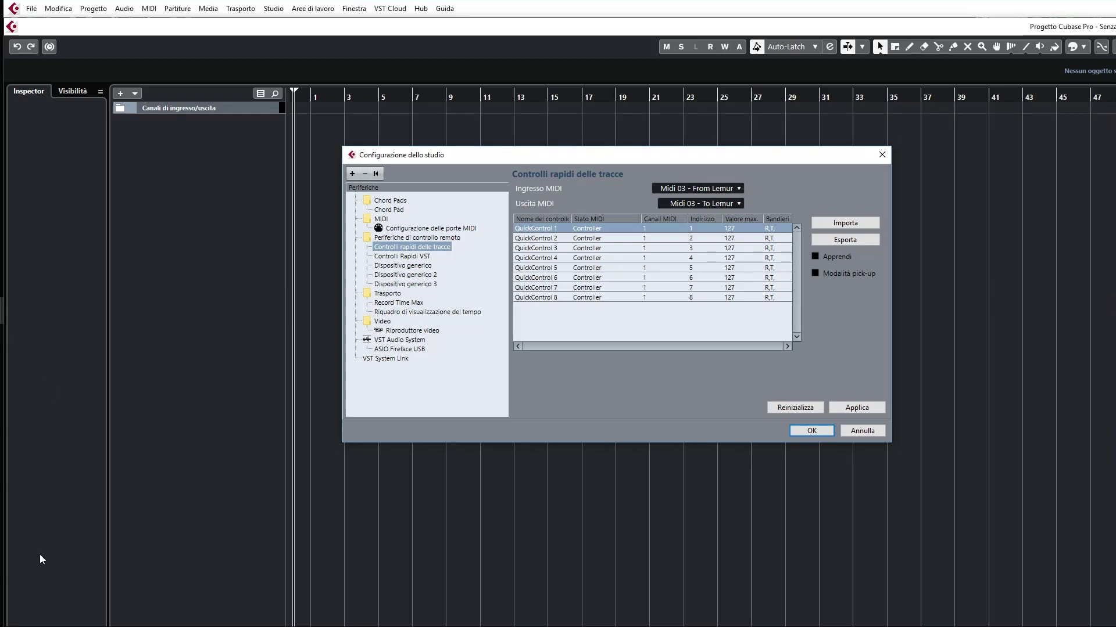
Step: Check Fader9's MIDI mapping in Lemur Editor, and return to Cubase to view the Controlli Rapidi VST settings
click(2, 558)
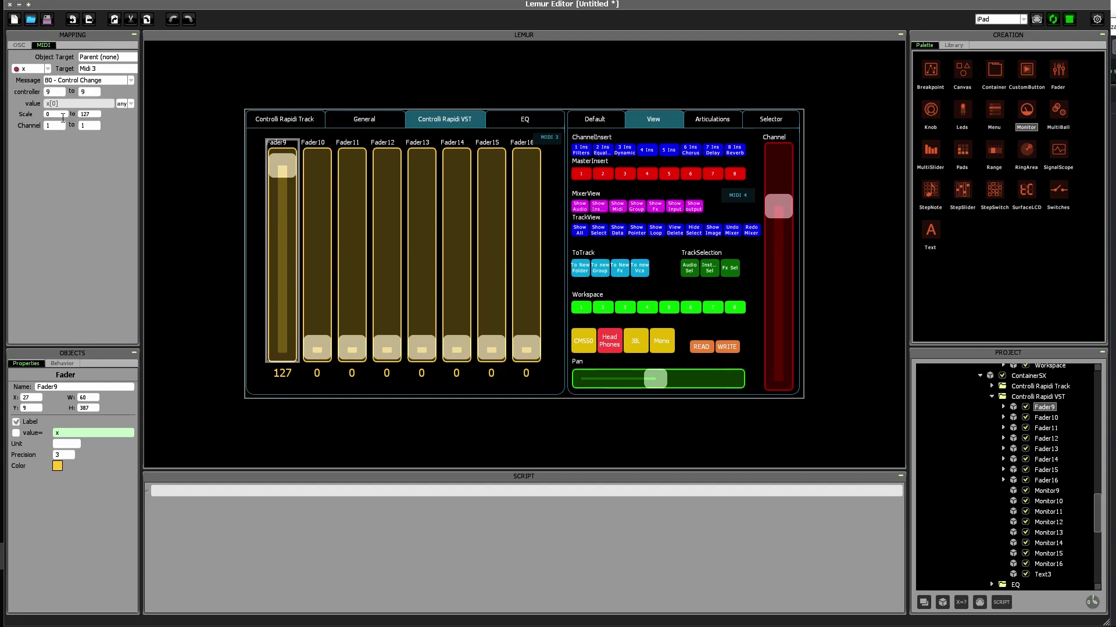
click(1114, 316)
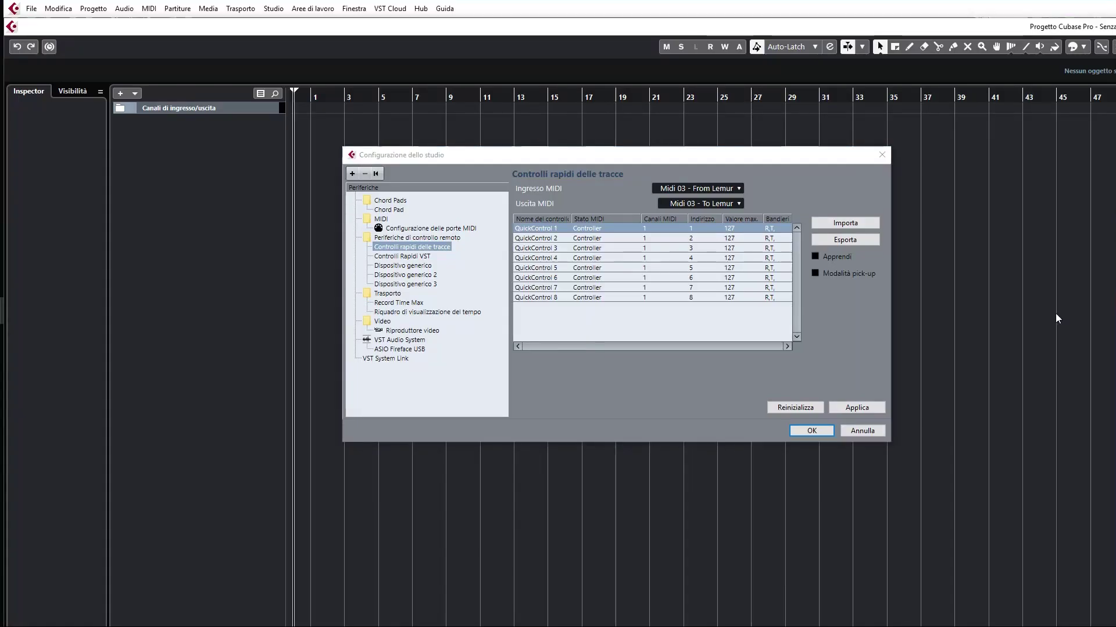
click(427, 256)
click(1115, 626)
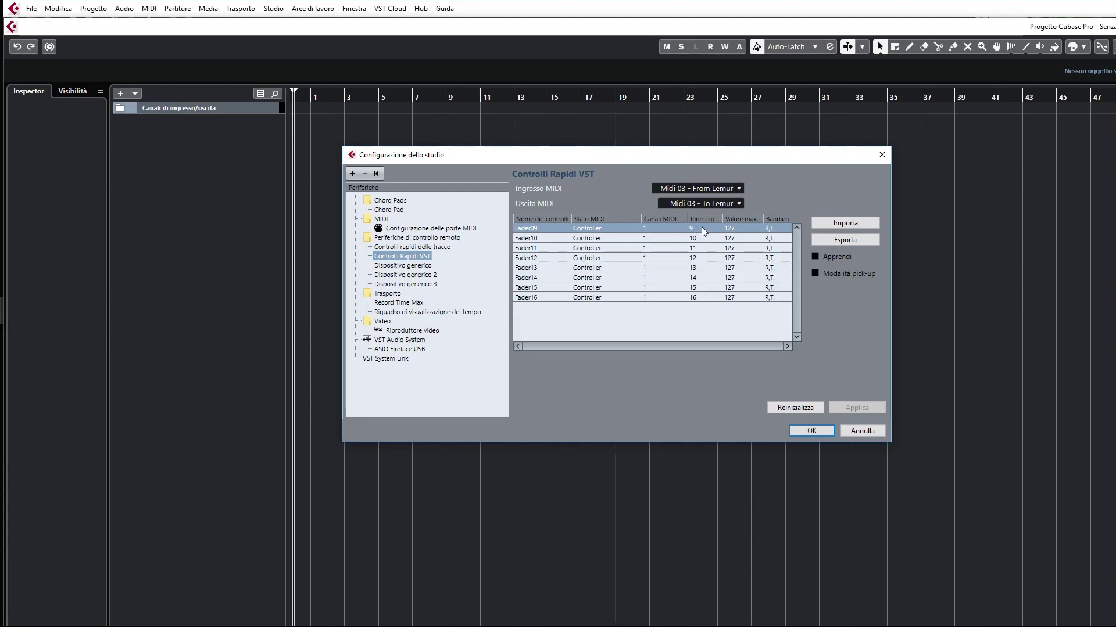
Step: Review Fader09's flag options, turn off the Apprendi learn mode, and apply the VST quick controls configuration
click(772, 228)
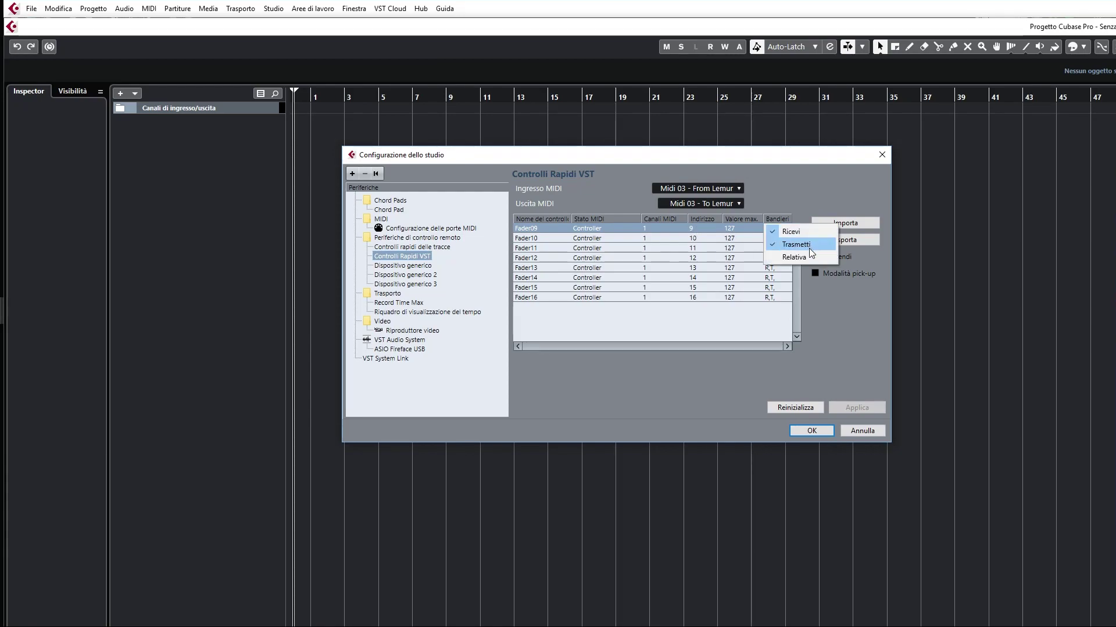
click(809, 249)
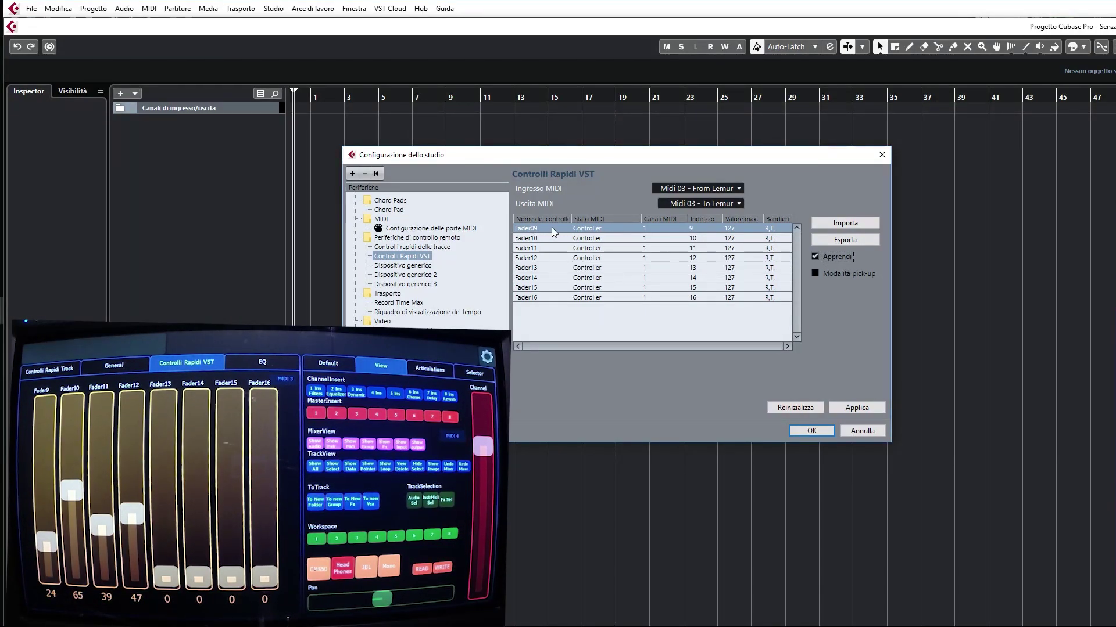
click(837, 258)
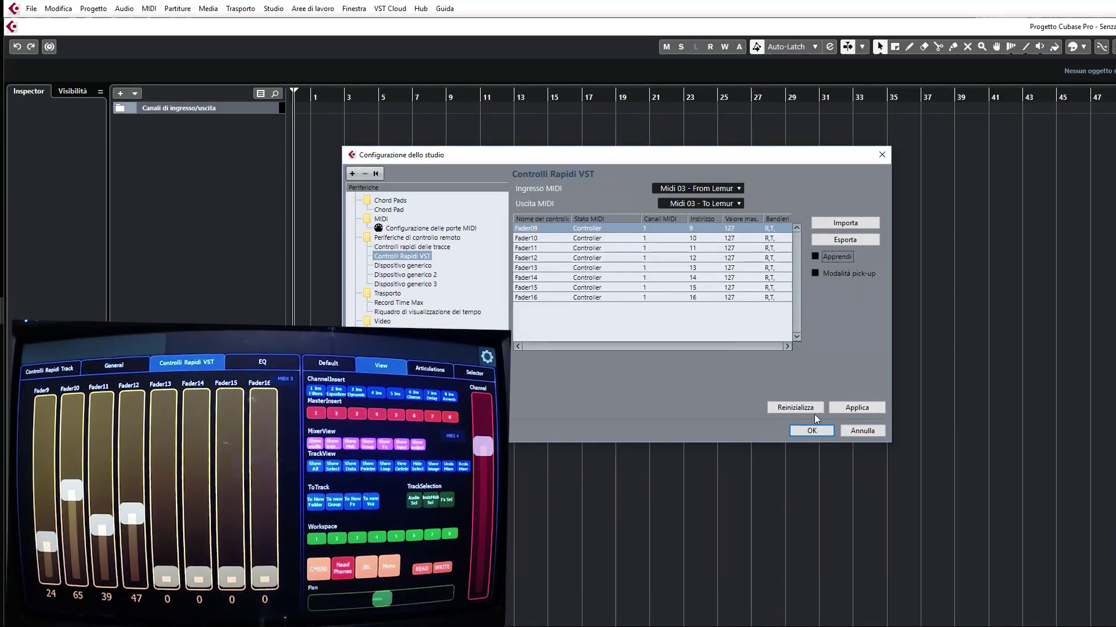
click(850, 409)
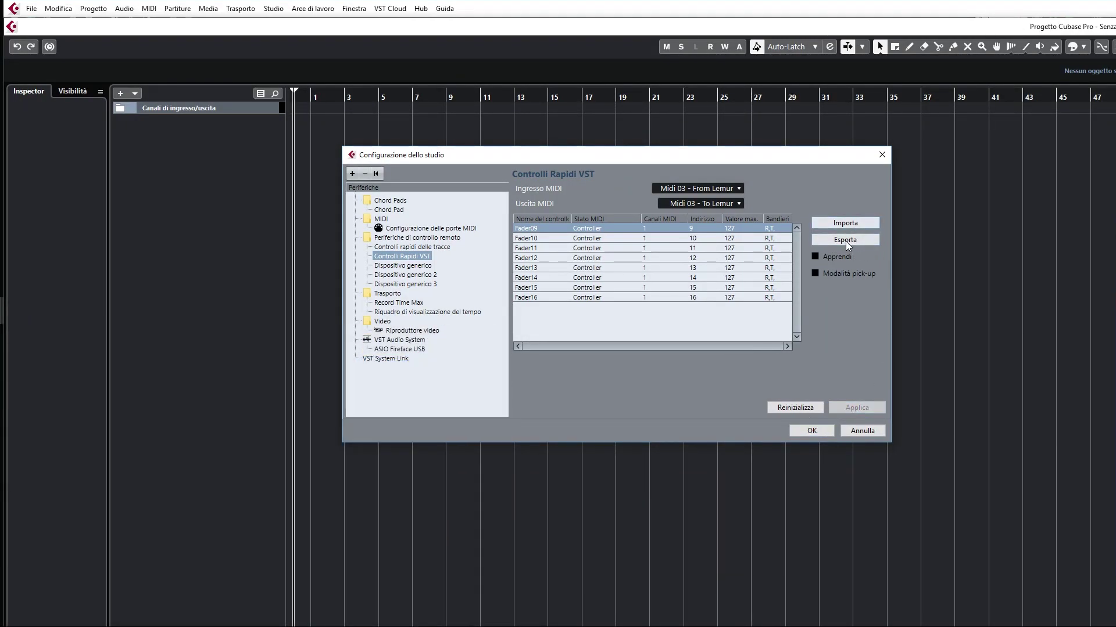
Step: Open the export dialog for the VST quick controls, view the saved Lemur XML files and cancel the export
click(845, 241)
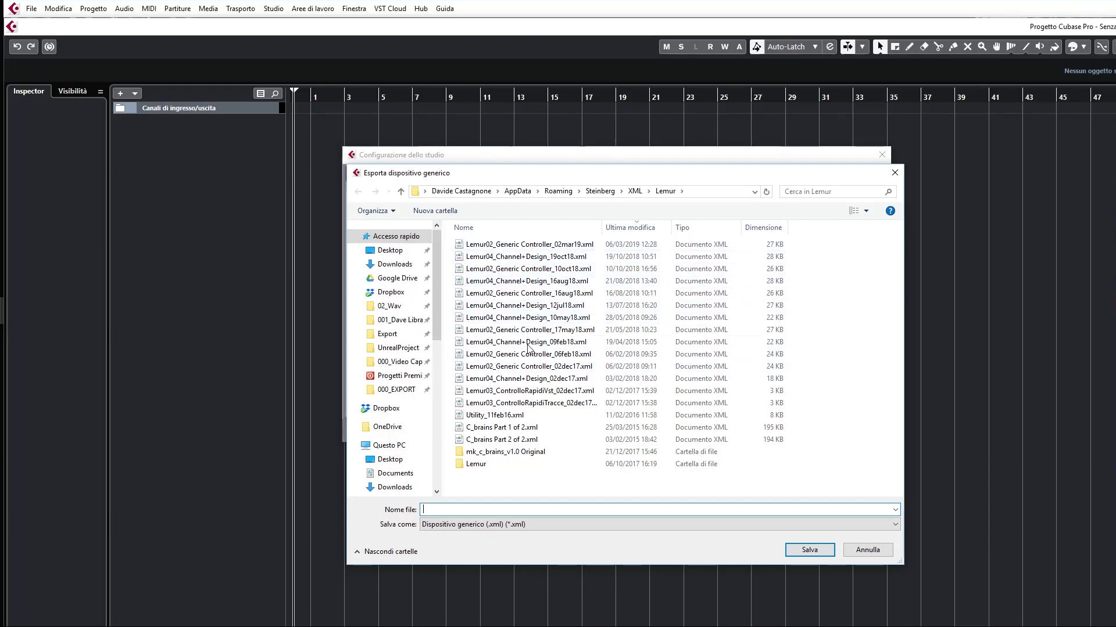
click(867, 551)
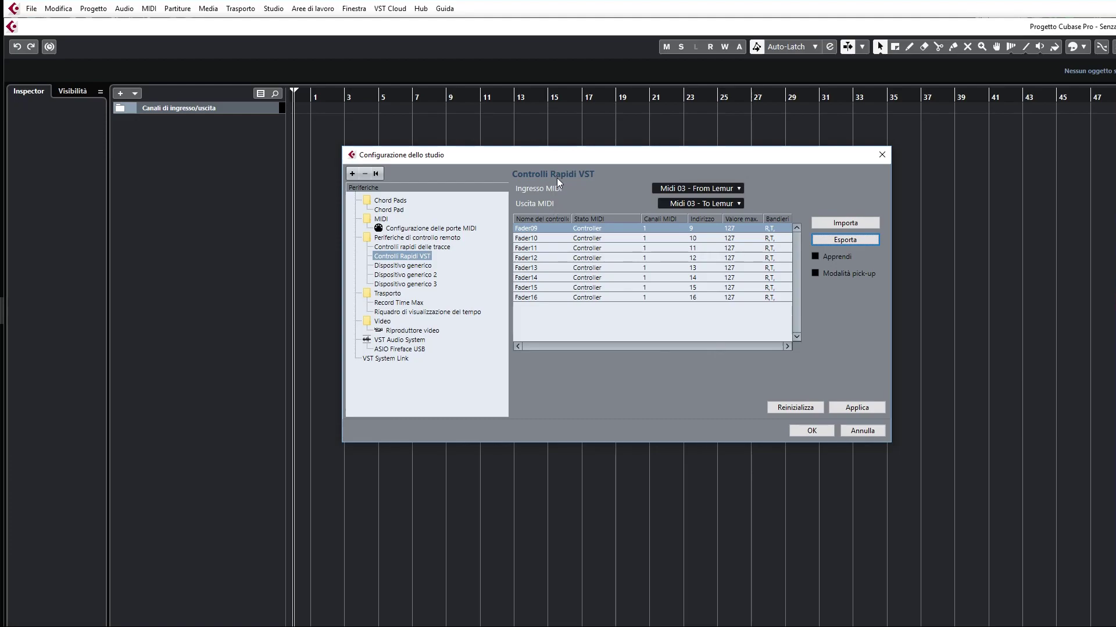
Step: Open the Dispositivo generico settings and look through its list of MIDI controls
click(431, 265)
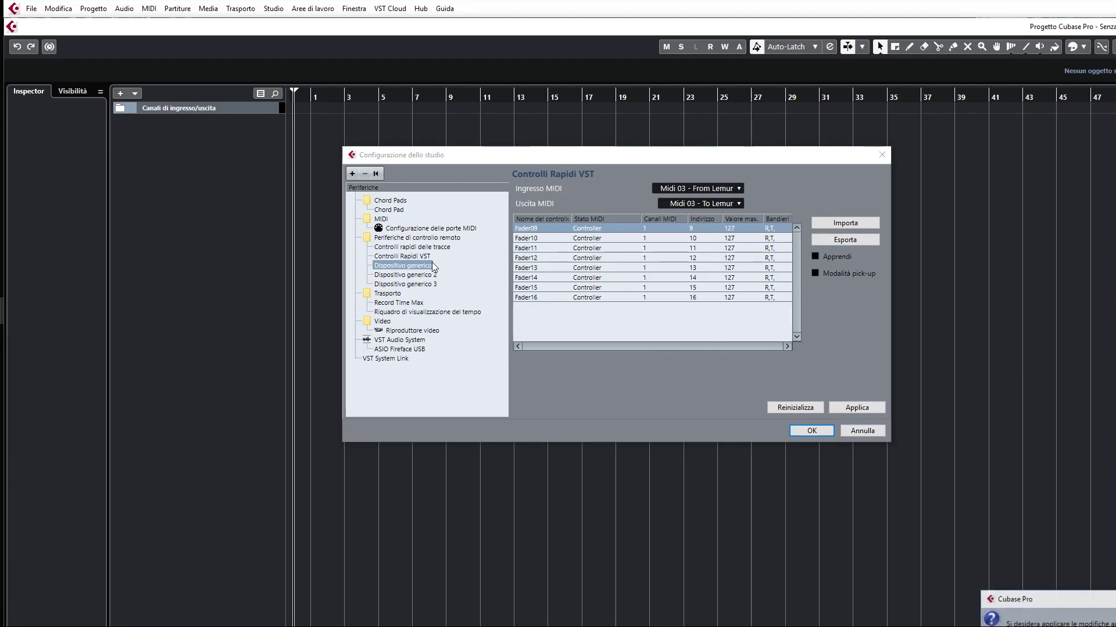
click(1104, 626)
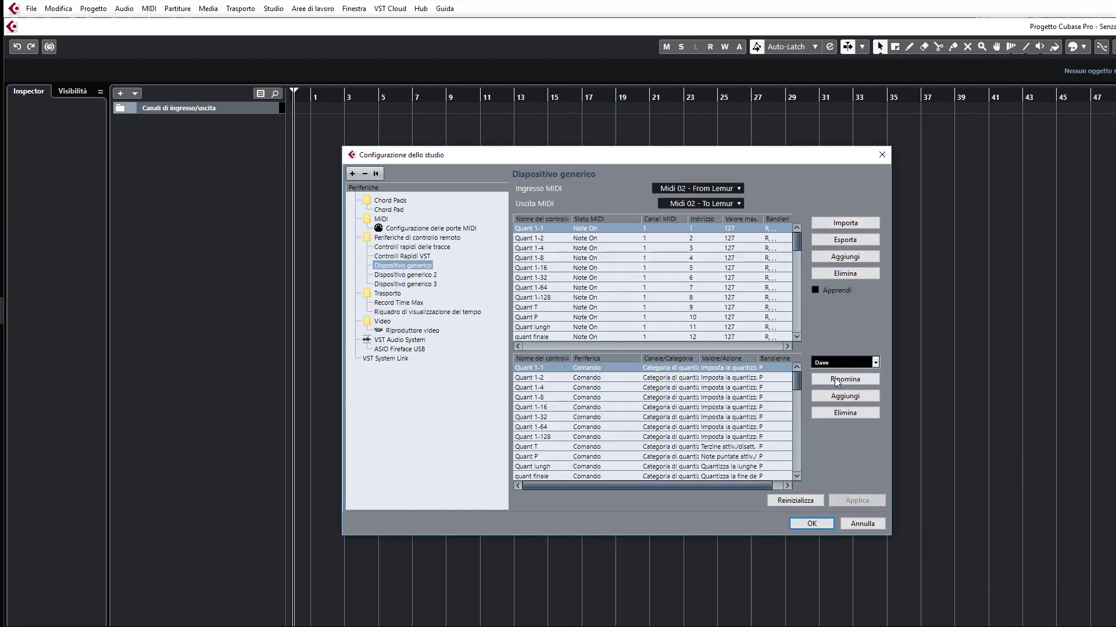
scroll(798, 270, down, 4)
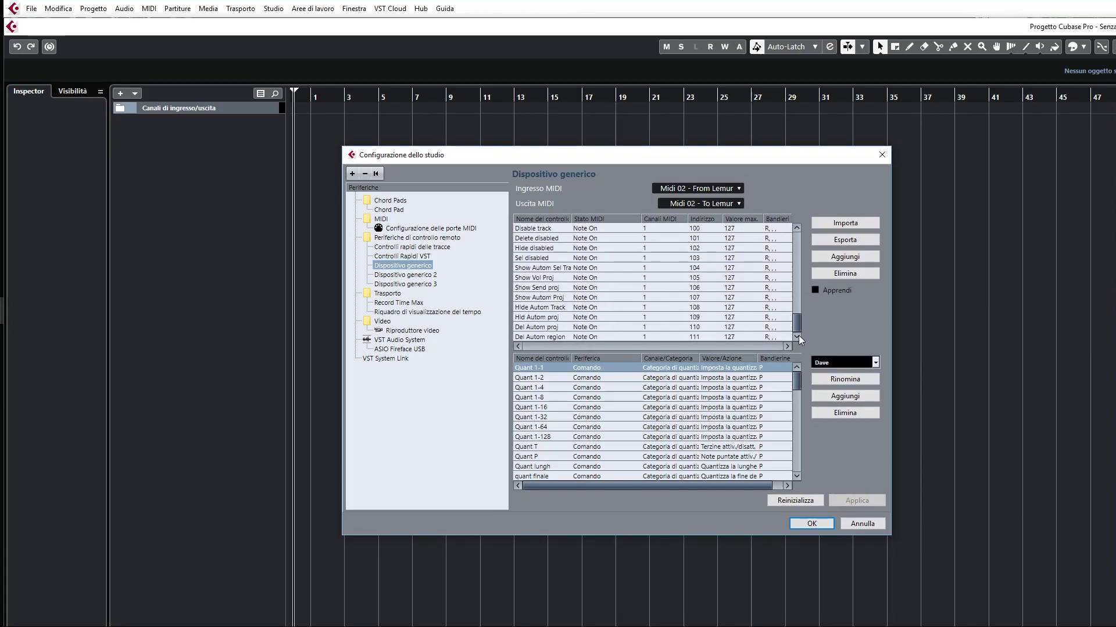
drag(795, 253, 796, 204)
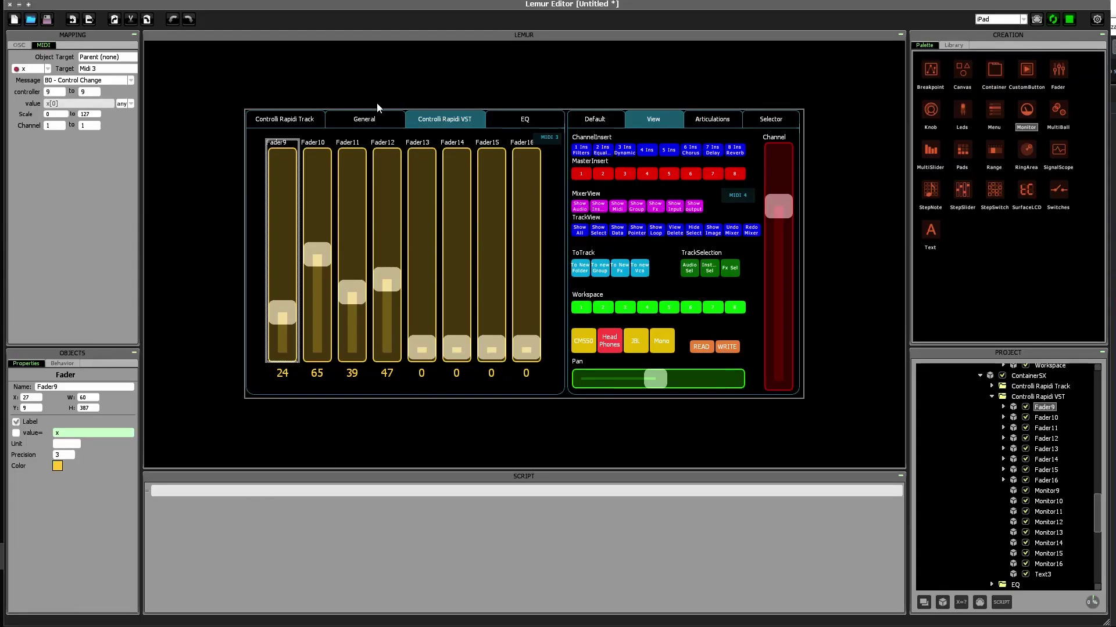
Step: Switch to Lemur Editor and show the quantize buttons on the General page
key(e)
click(362, 119)
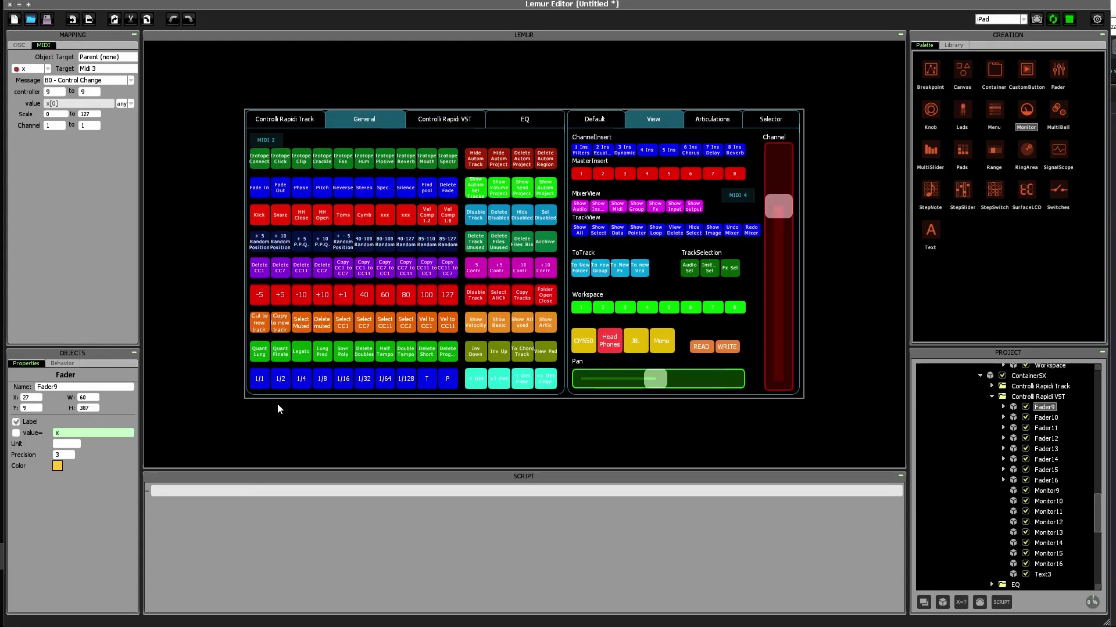
click(277, 376)
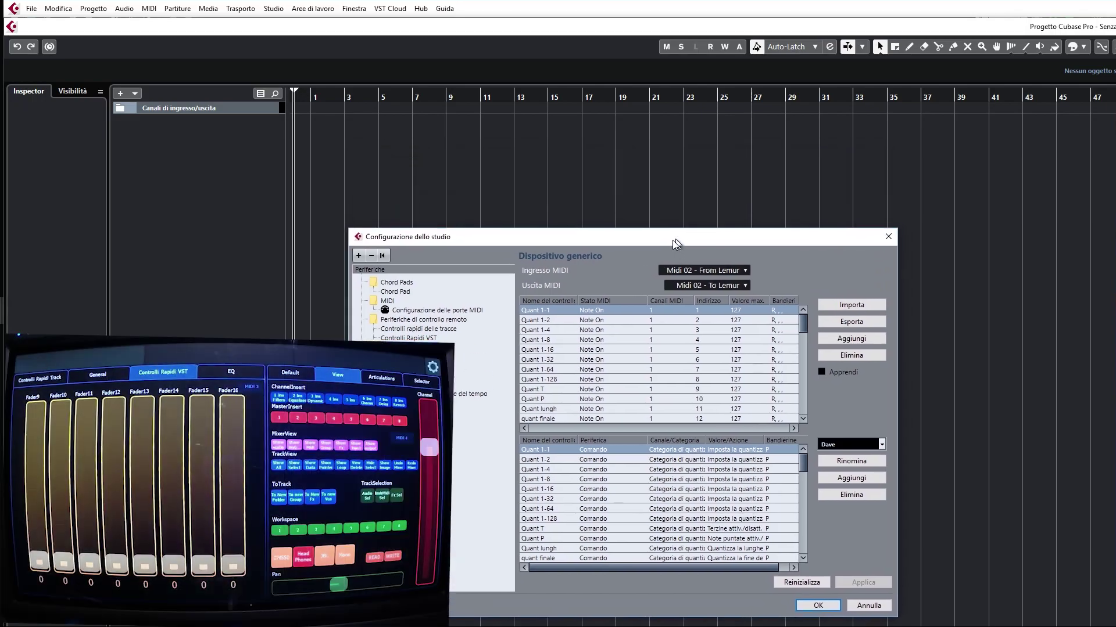
Step: Return to Cubase, move the studio configuration window clear of the tablet view and review the Dispositivo generico control list
drag(671, 239, 644, 204)
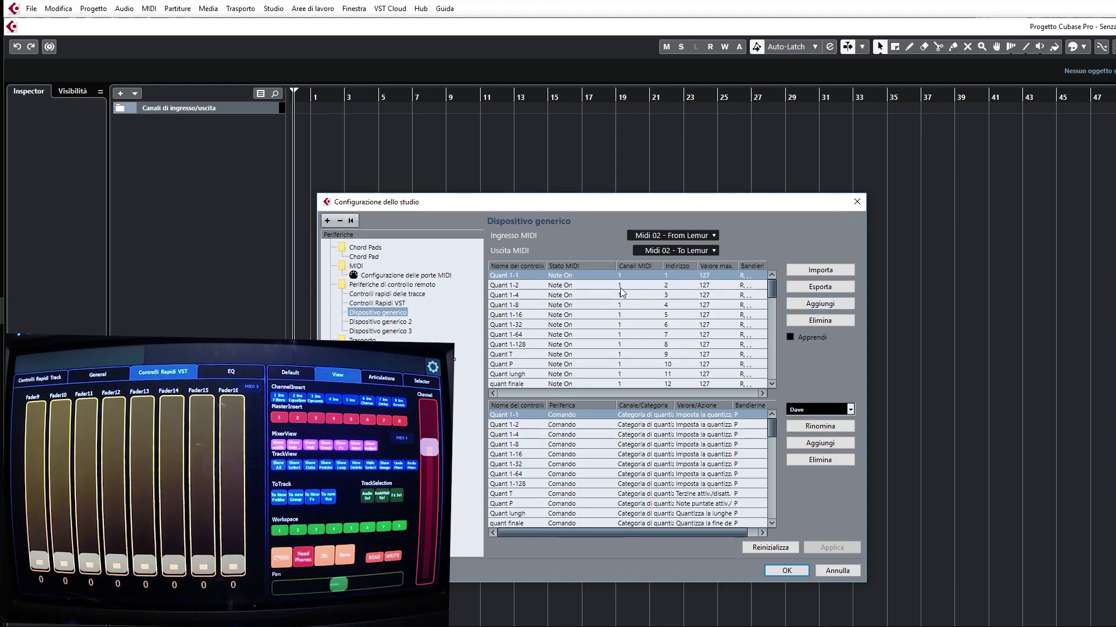
scroll(539, 311, down, 7)
scroll(522, 316, down, 20)
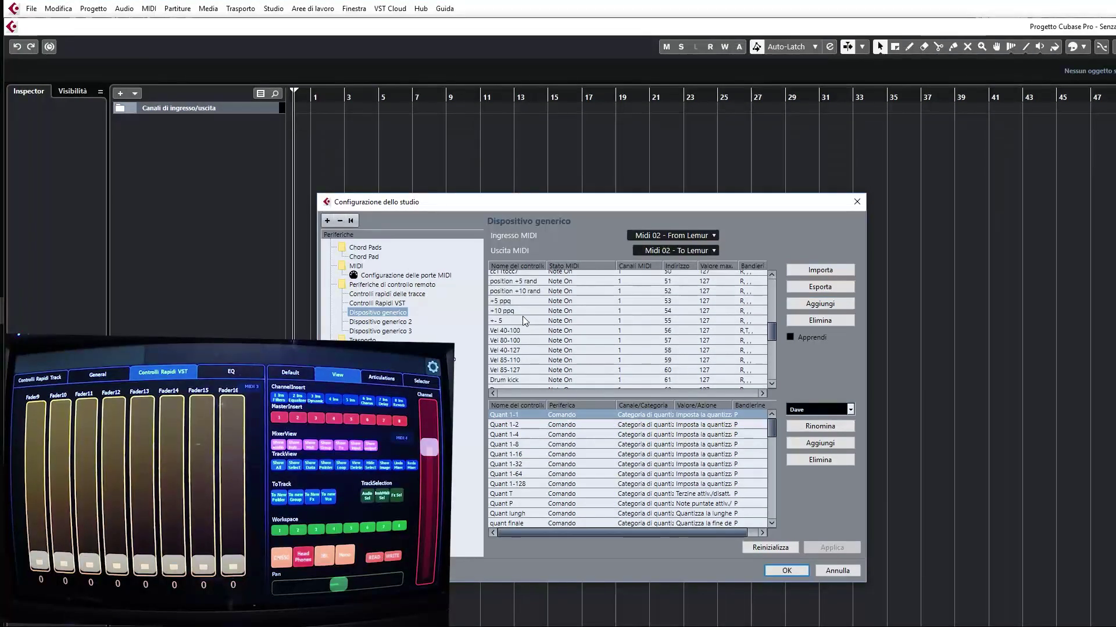
scroll(522, 316, up, 17)
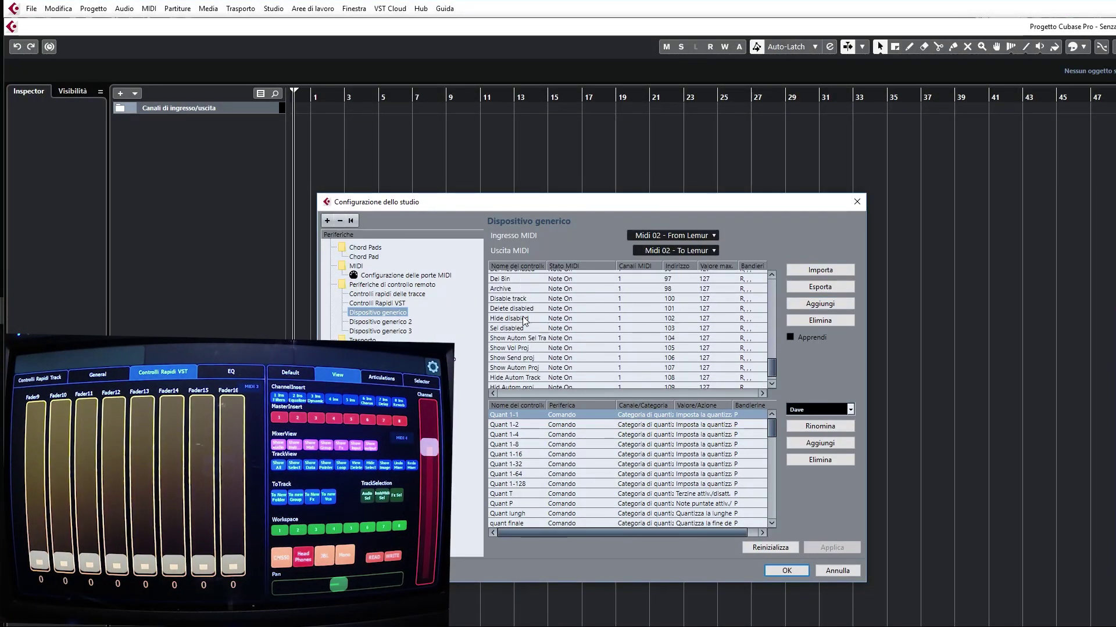
scroll(522, 316, up, 14)
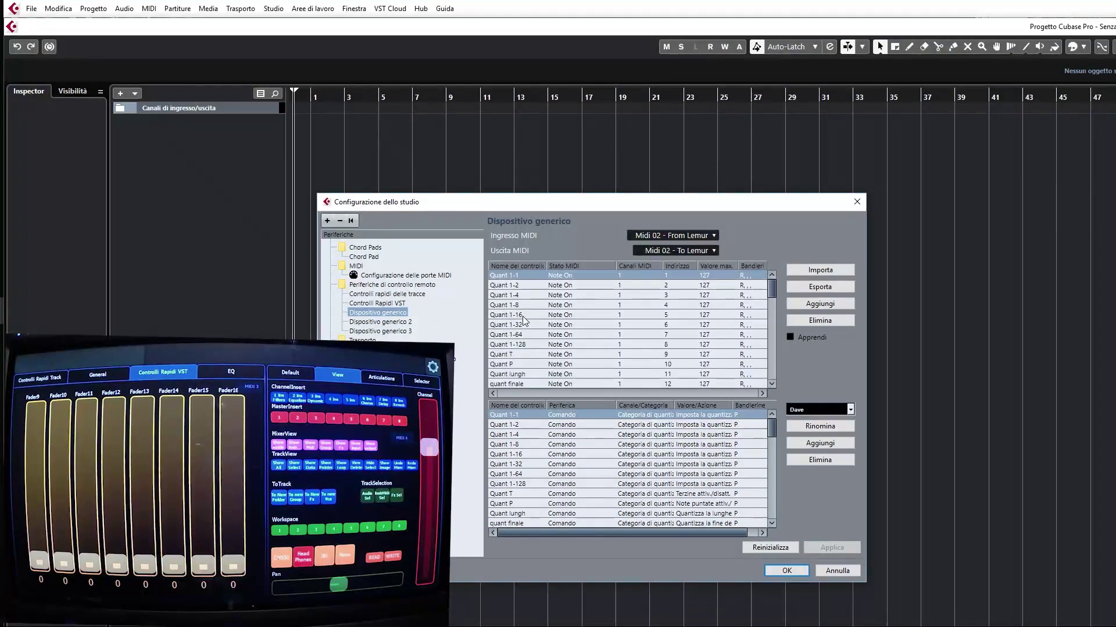
Step: Select the Quant 1-1 control for MIDI learning and turn off the Apprendi learn mode
double_click(510, 276)
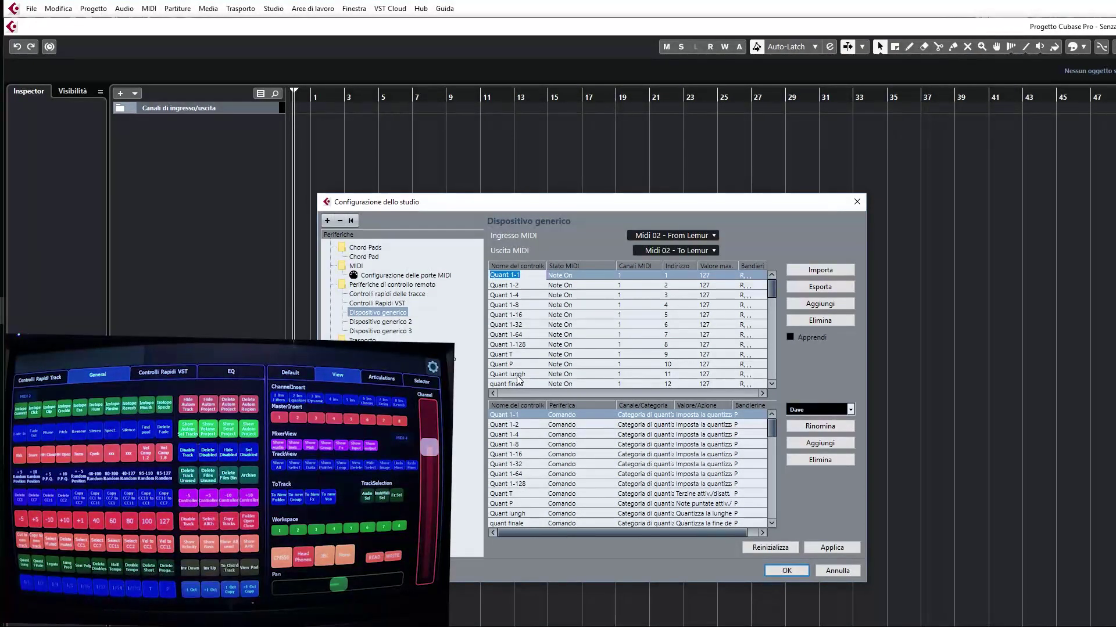
click(526, 285)
click(519, 274)
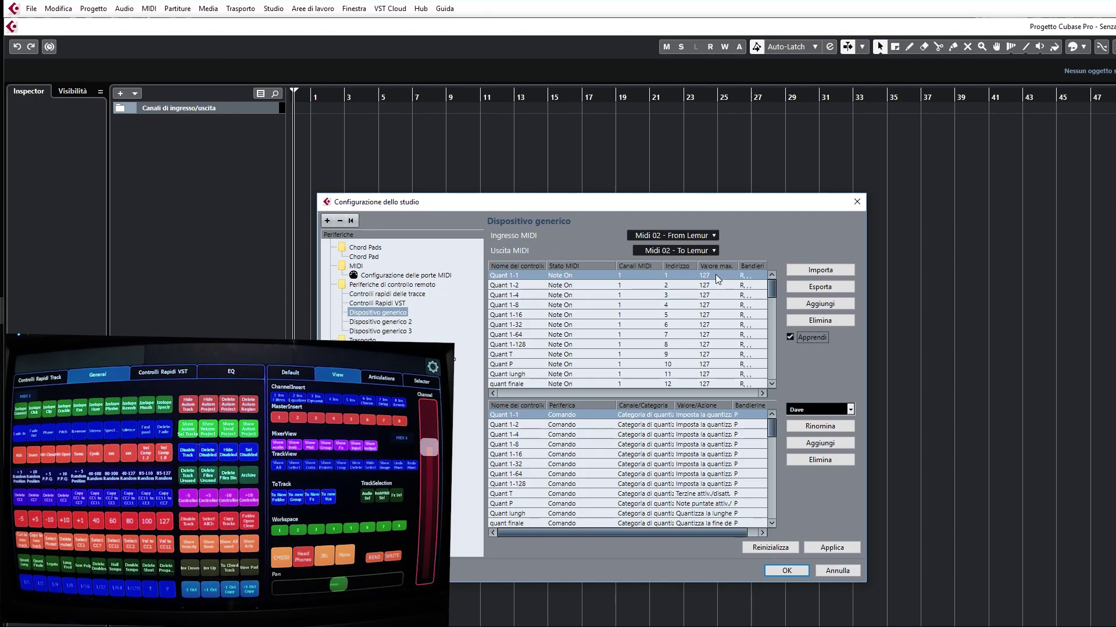
click(803, 336)
Step: Go through the quantize controls from Quant 1-2 to Quant 1-128, switching Apprendi on during the pass and off at Quant 1-128
click(506, 285)
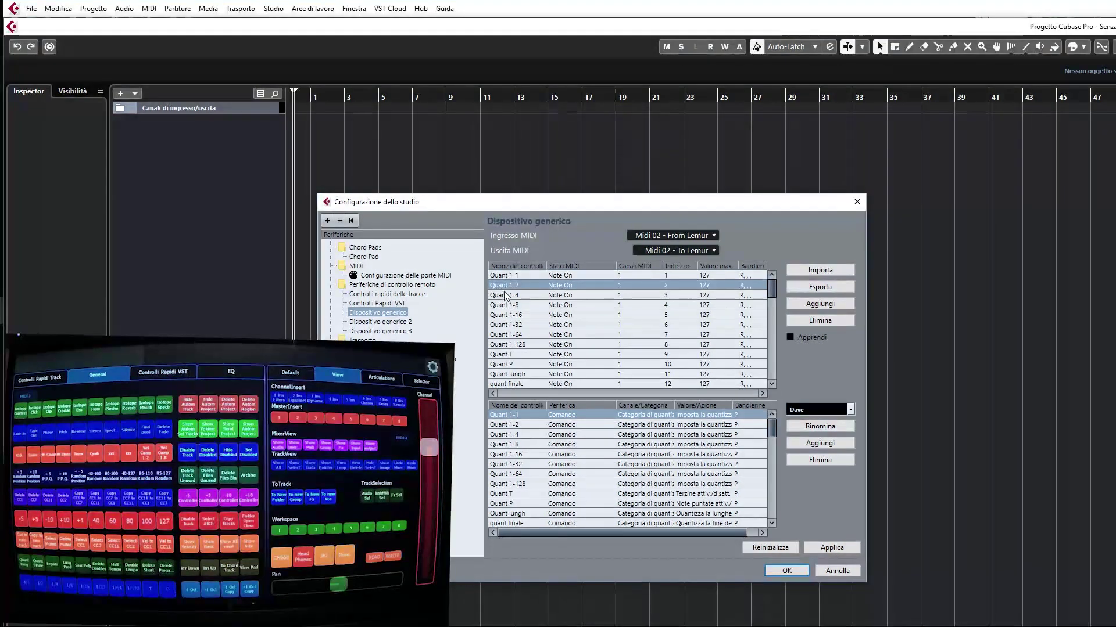
click(506, 295)
click(507, 308)
click(791, 338)
click(518, 325)
click(517, 335)
click(514, 345)
click(791, 338)
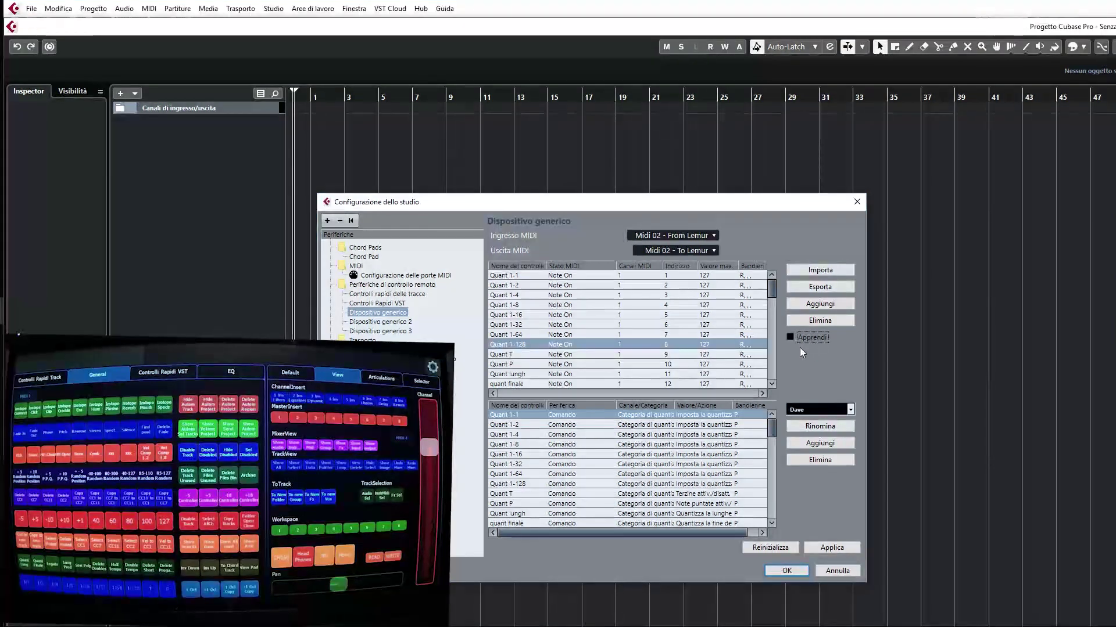
Step: Check Quant 1-1's MIDI flag options and leave only Ricevi enabled
click(749, 277)
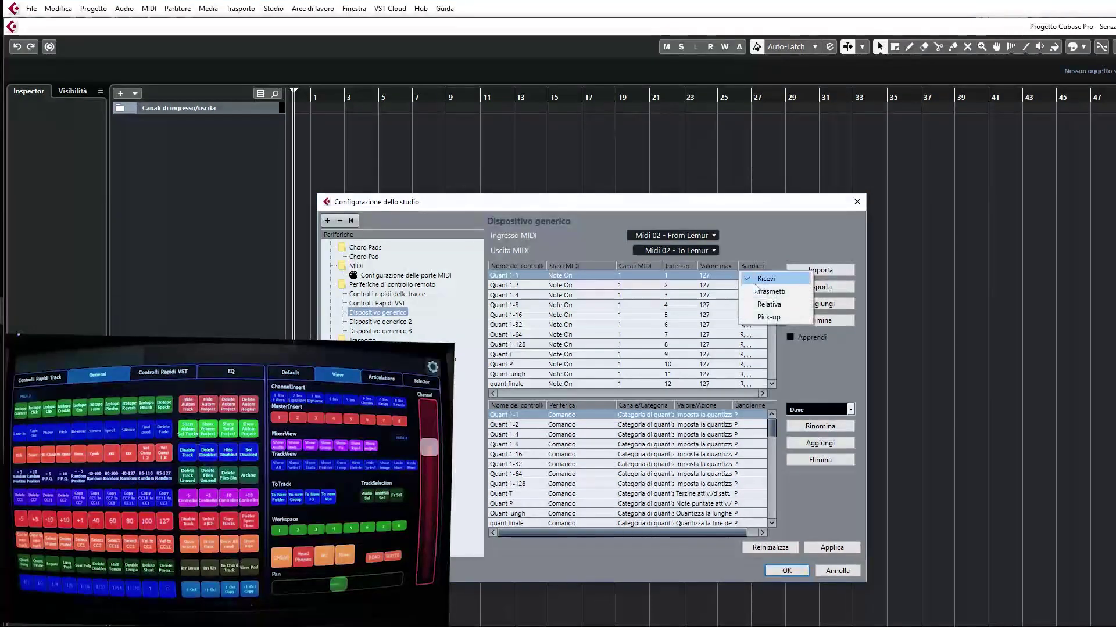
click(768, 280)
click(748, 273)
click(754, 277)
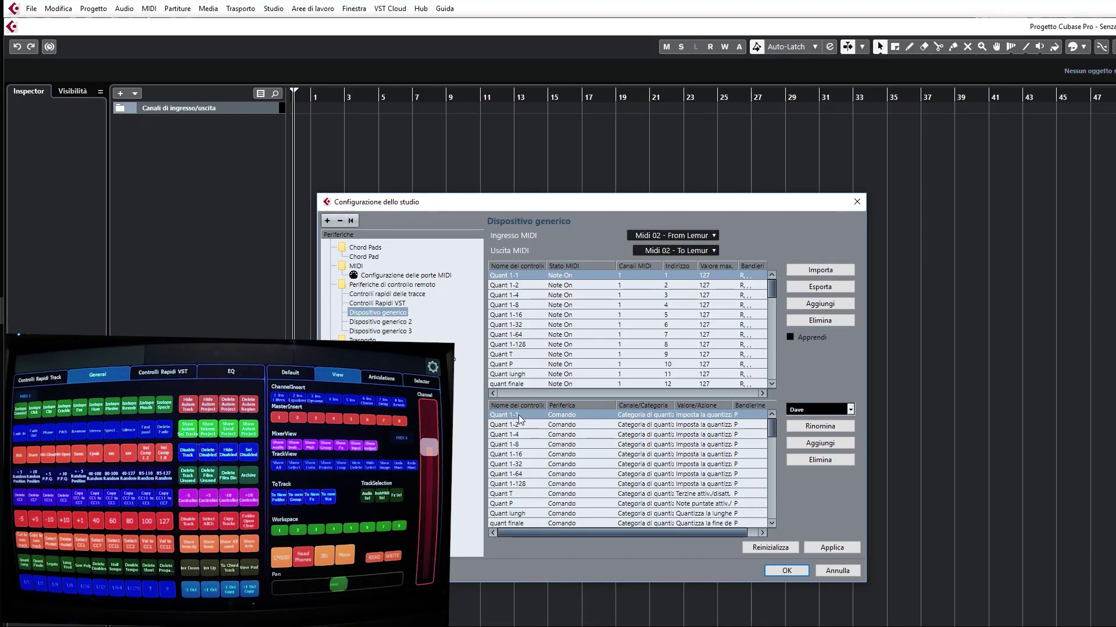
Step: Assign Quant 1-1 to Comando, category Categoria di quantizzazione, action Imposta la quantizzazione a 1/1
click(561, 416)
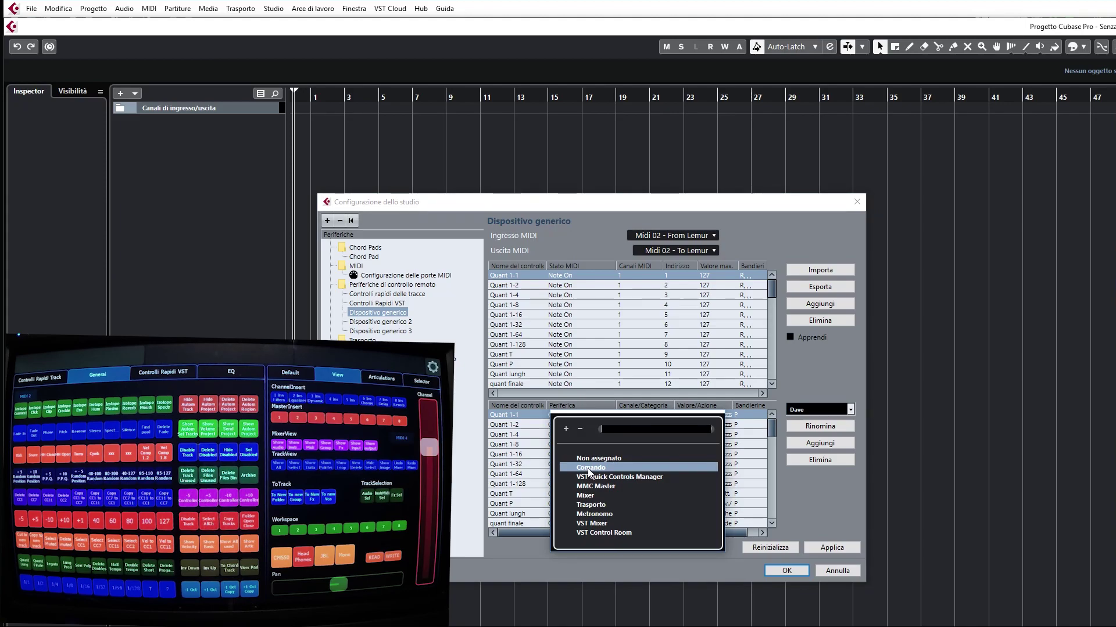
click(588, 468)
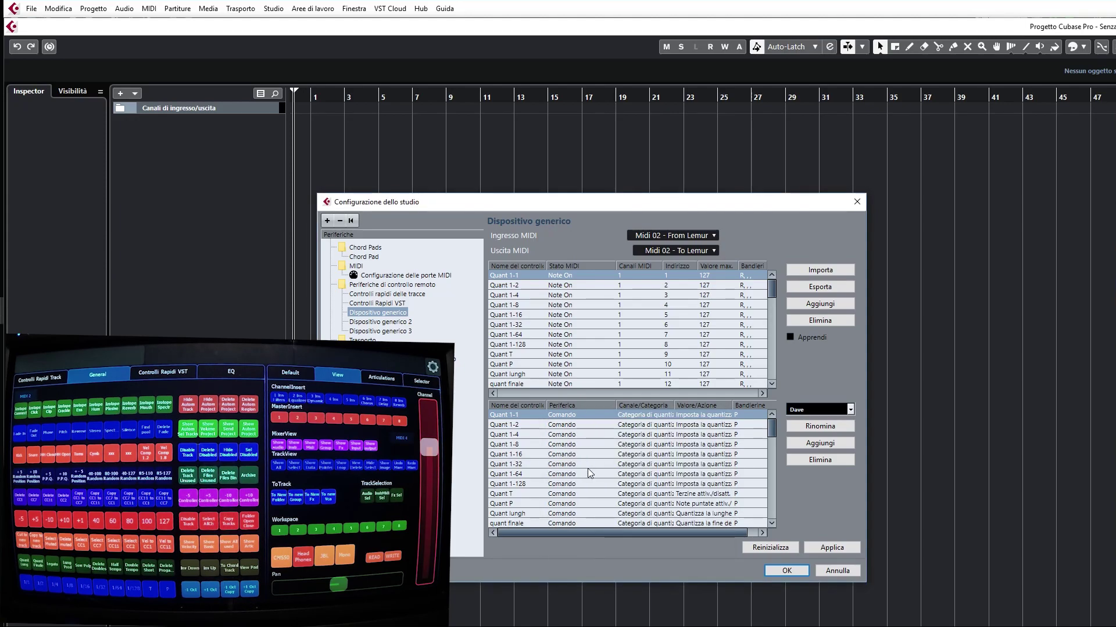
click(636, 413)
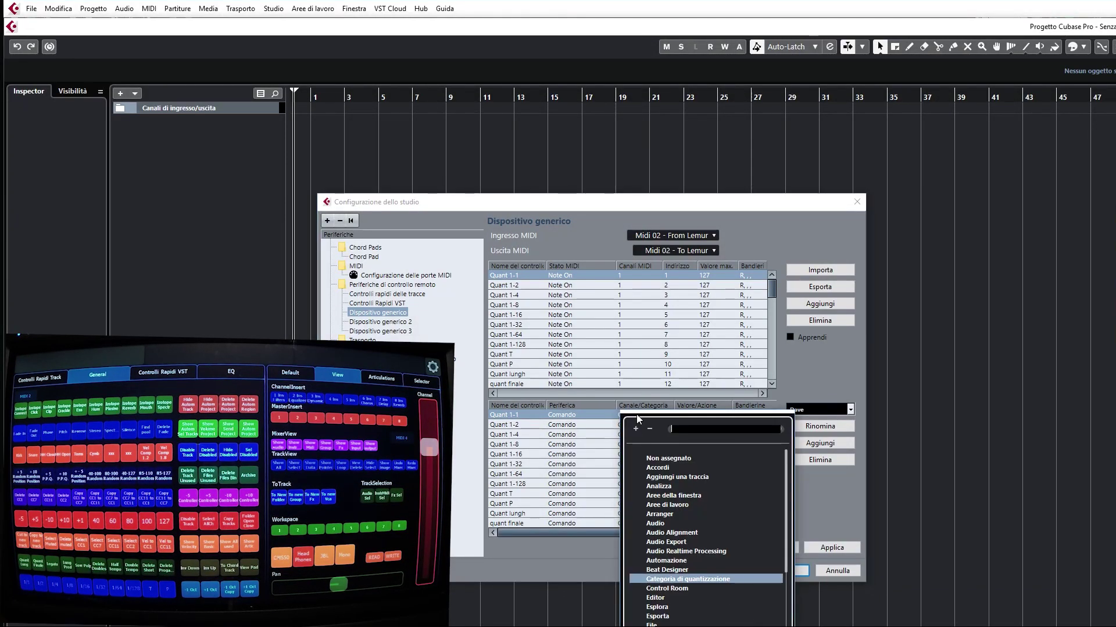
click(683, 580)
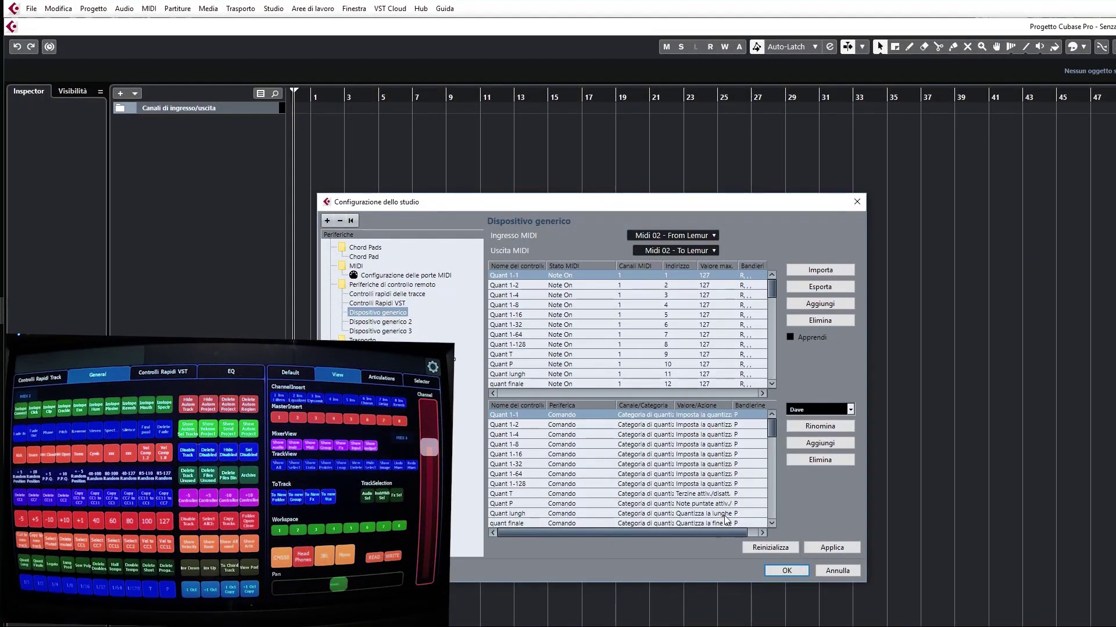
click(696, 414)
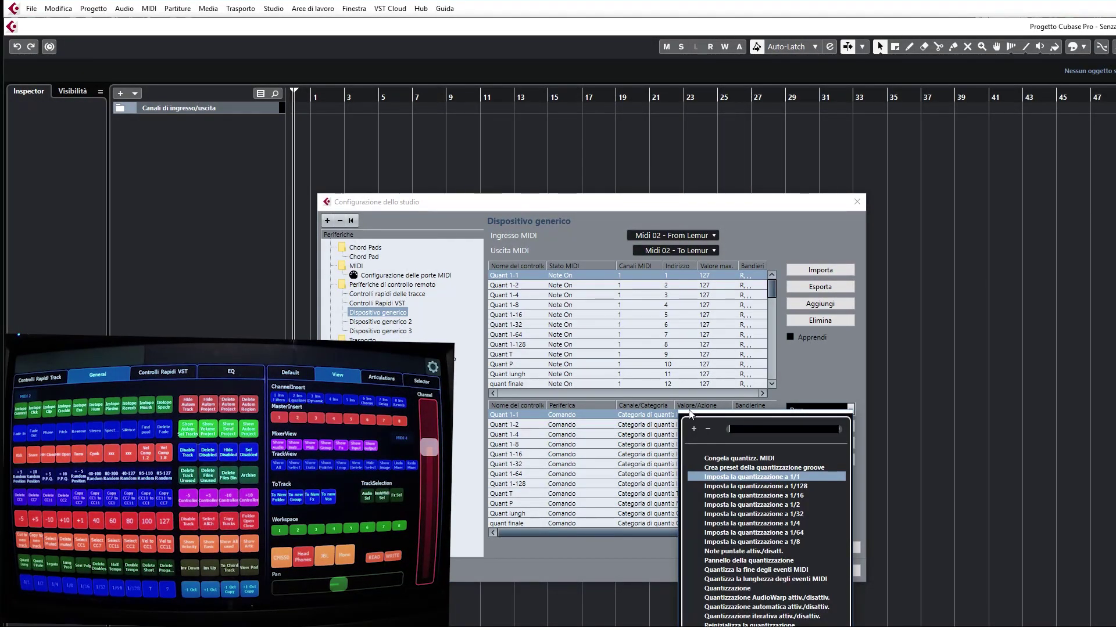
click(768, 478)
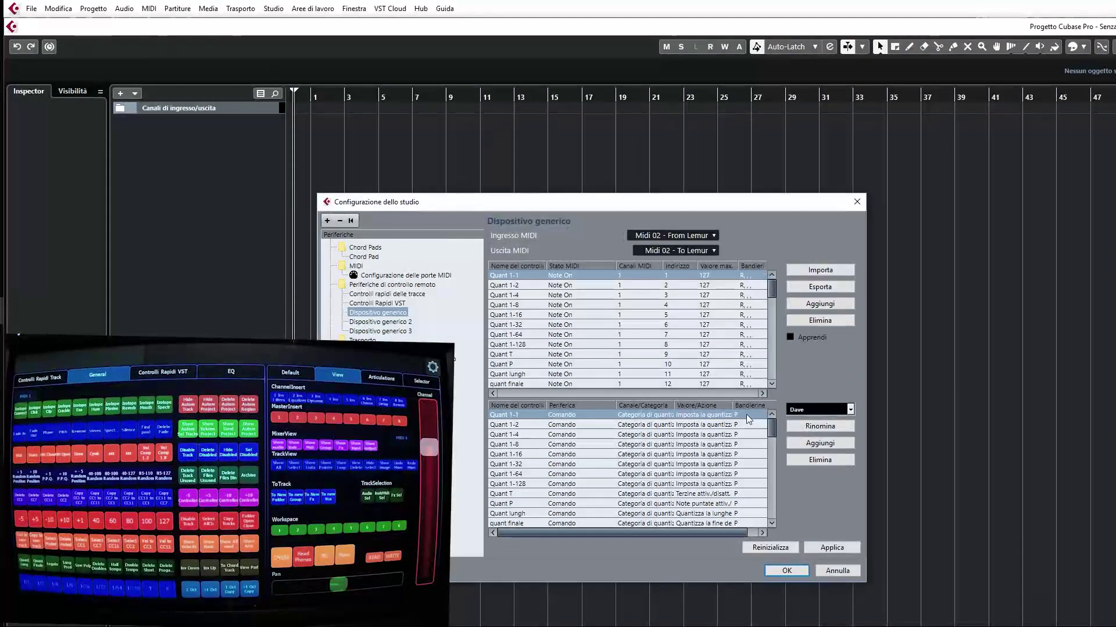
mouse_move(769, 431)
mouse_down()
mouse_move(780, 511)
mouse_move(770, 410)
mouse_up()
mouse_move(771, 423)
mouse_down()
mouse_move(781, 421)
mouse_move(765, 504)
mouse_move(774, 513)
mouse_move(777, 423)
mouse_up()
Step: Open Dispositivo generico 2 and choose VST Mixer as the target device for Volume
click(379, 322)
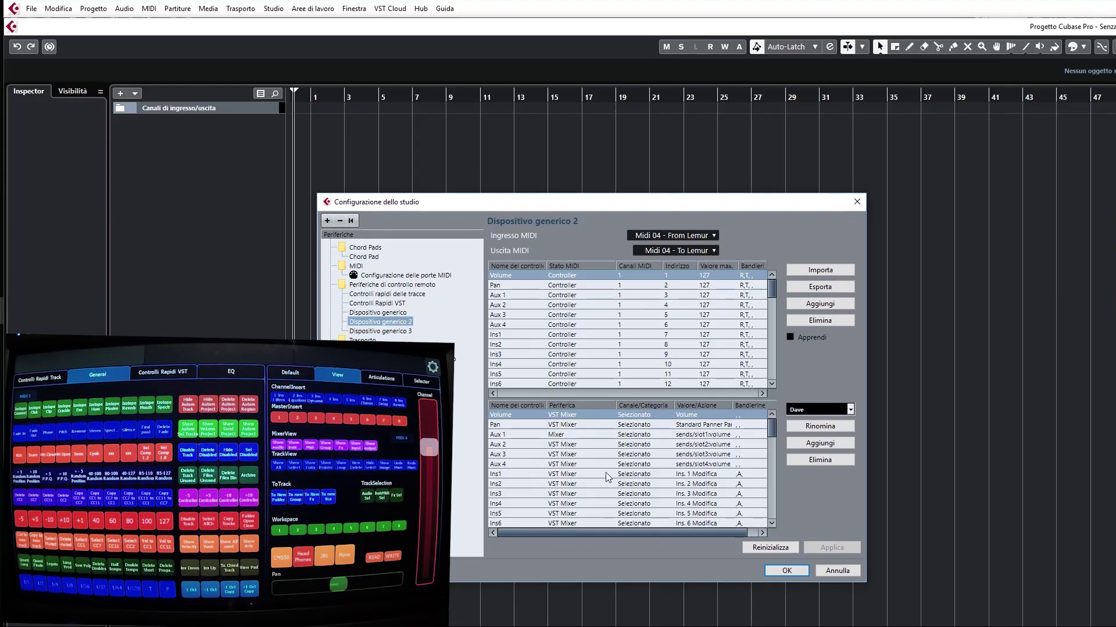
click(572, 424)
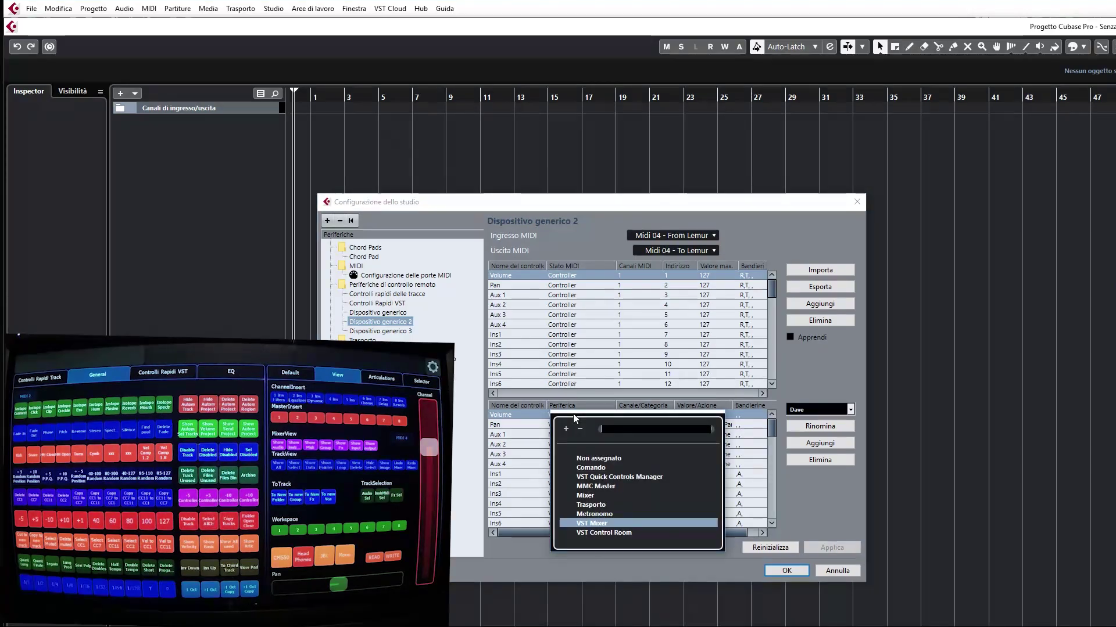
click(580, 524)
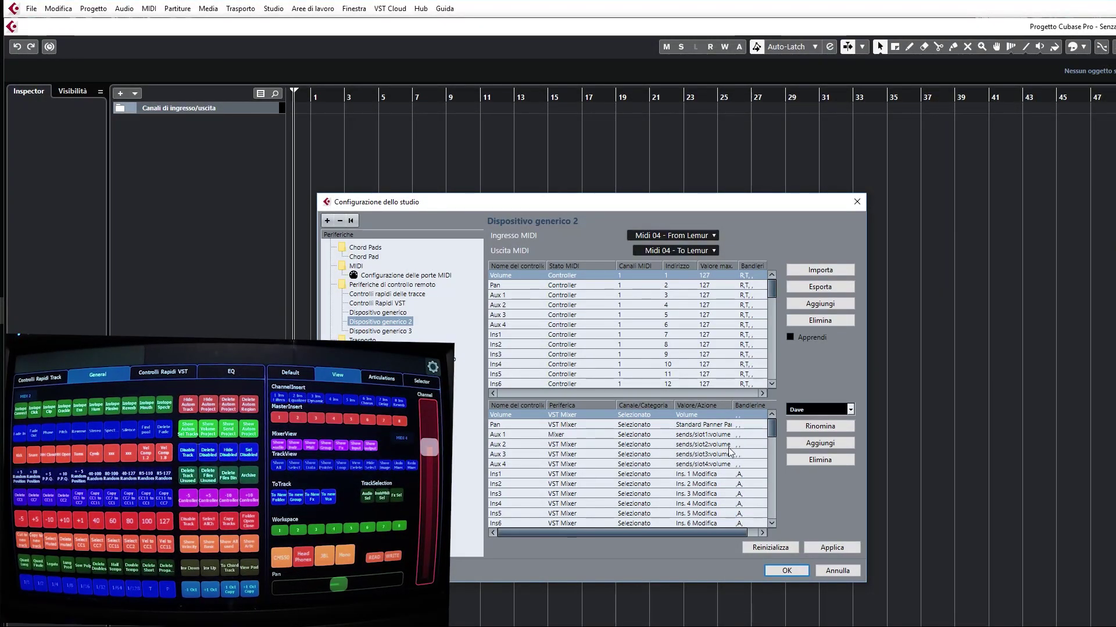
Step: In Dispositivo generico, choose Comando and Categoria di quantizzazione for Quant 1-1, and view its available actions without changing the selection
click(407, 315)
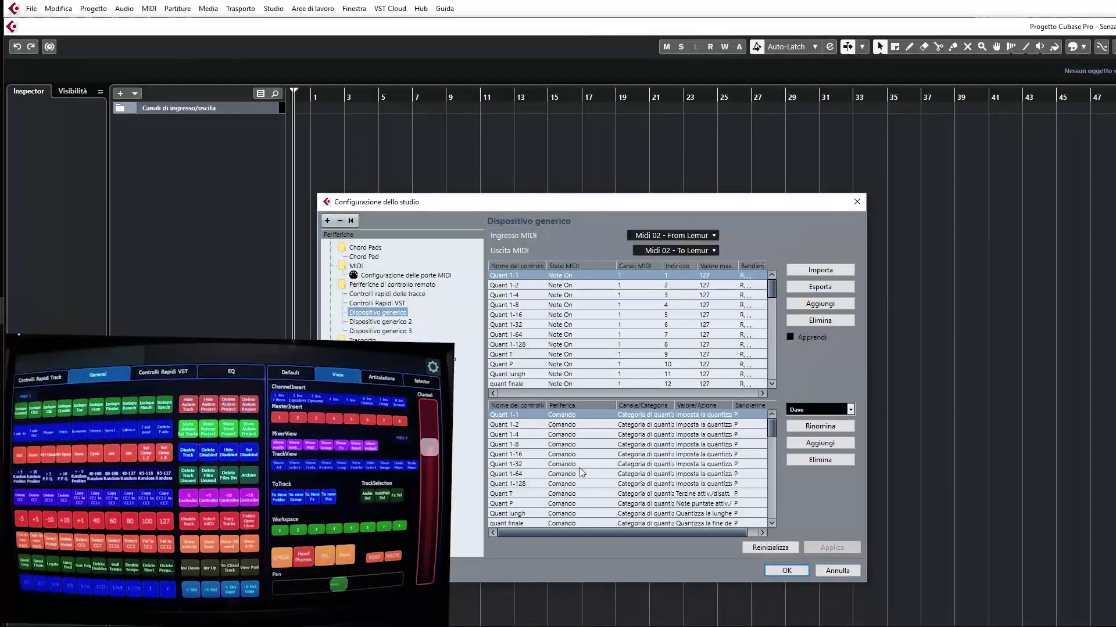
click(568, 419)
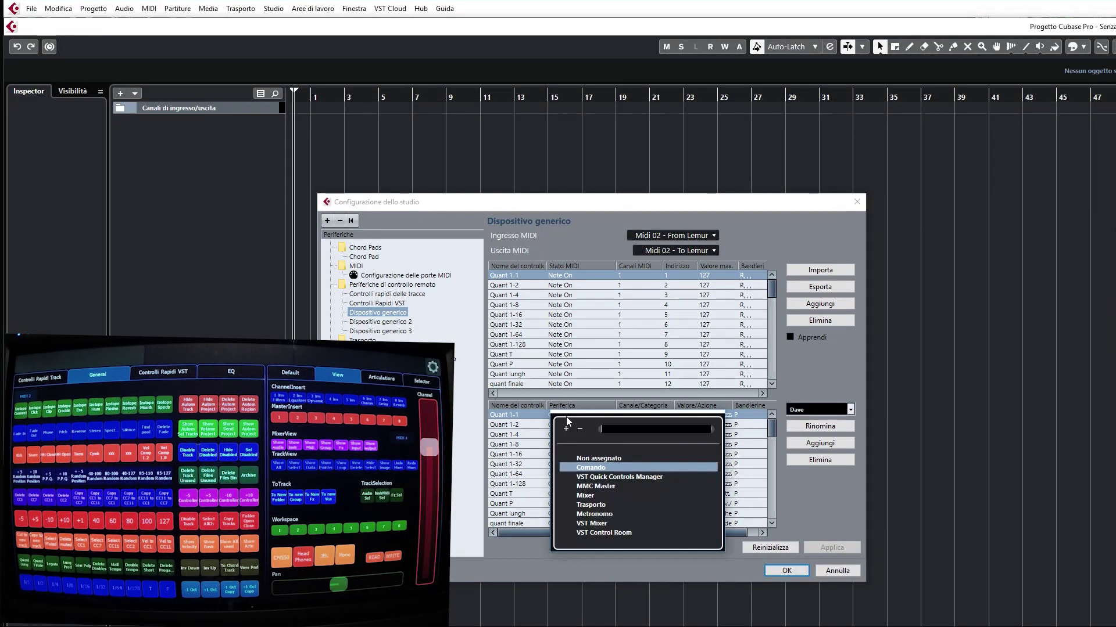
click(599, 468)
click(635, 421)
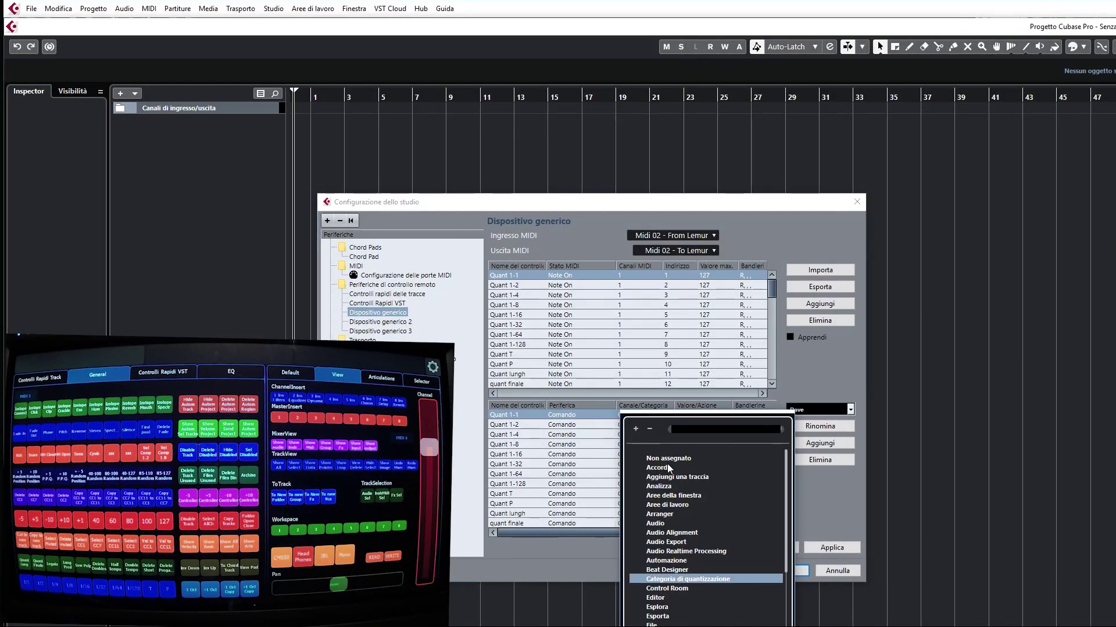
click(666, 579)
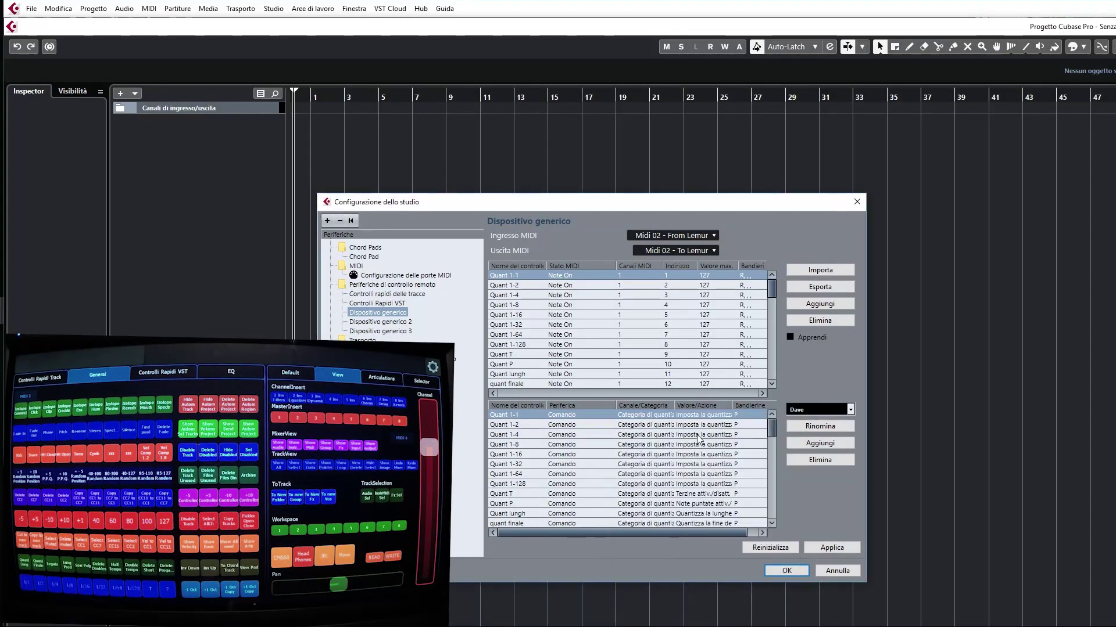
click(700, 416)
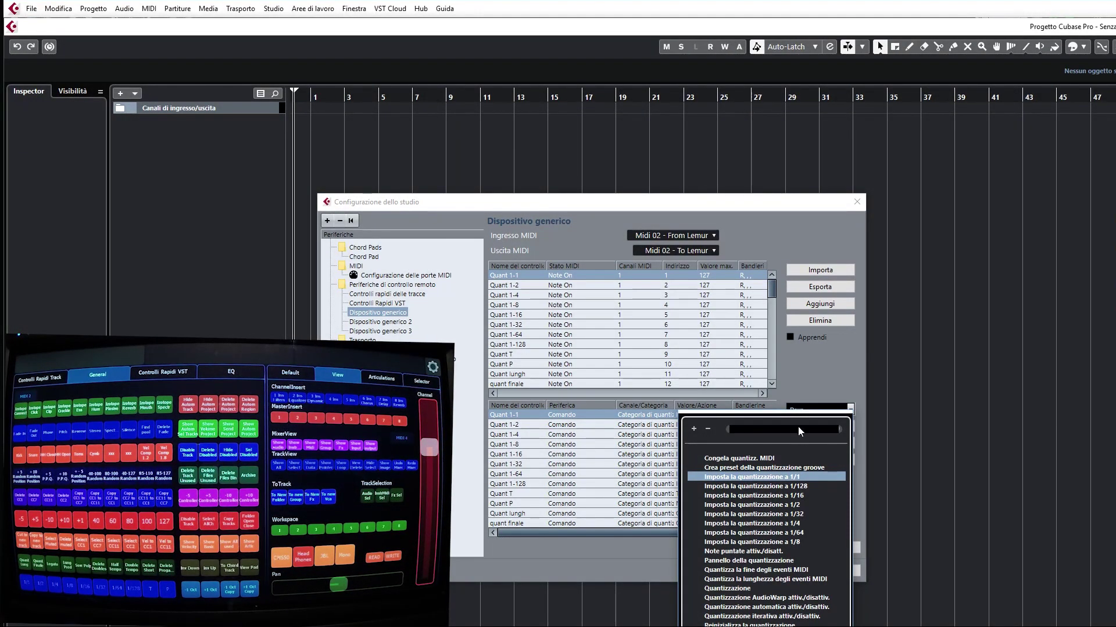
click(810, 372)
Step: Look through the Dispositivo generico command assignments, including the MIDI and Process Logical Preset categories
scroll(619, 456, down, 3)
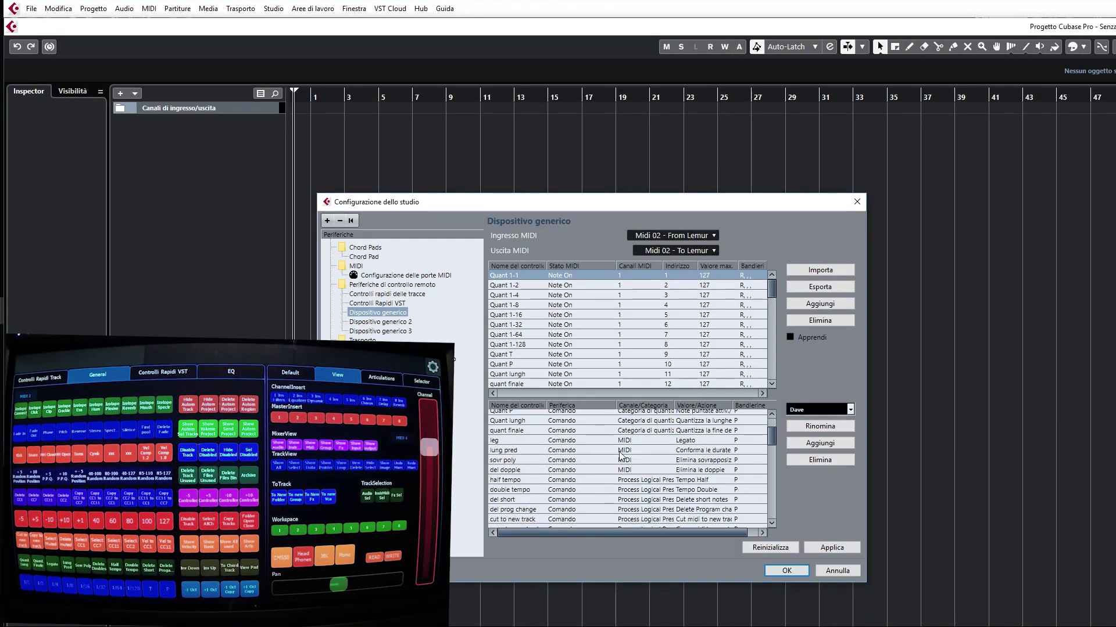
scroll(611, 474, up, 2)
scroll(612, 474, down, 1)
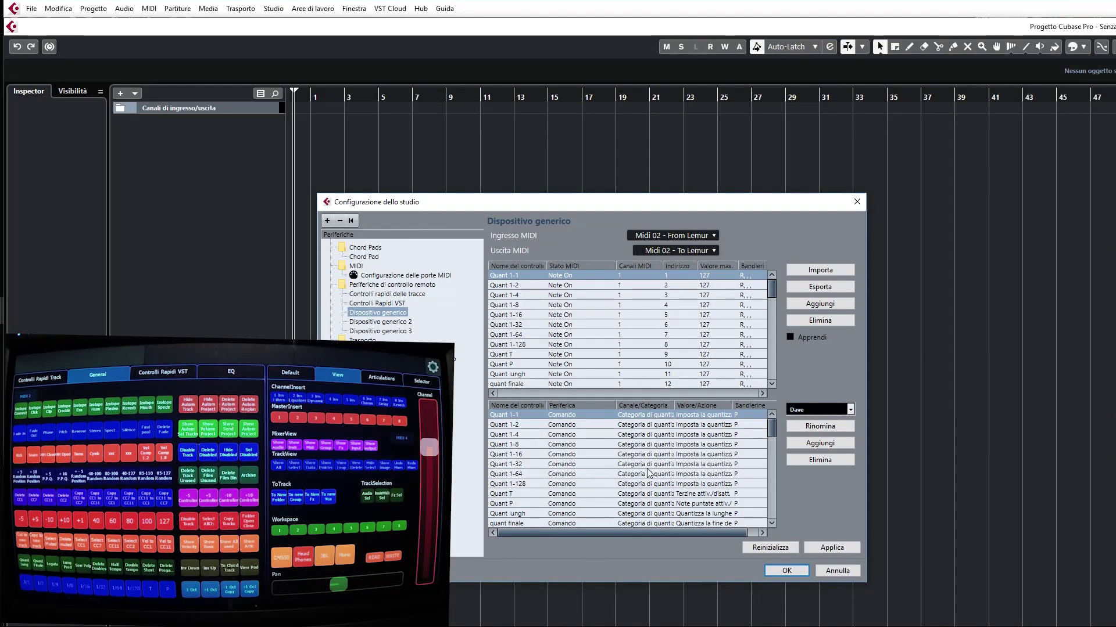
scroll(687, 445, down, 1)
scroll(687, 445, down, 2)
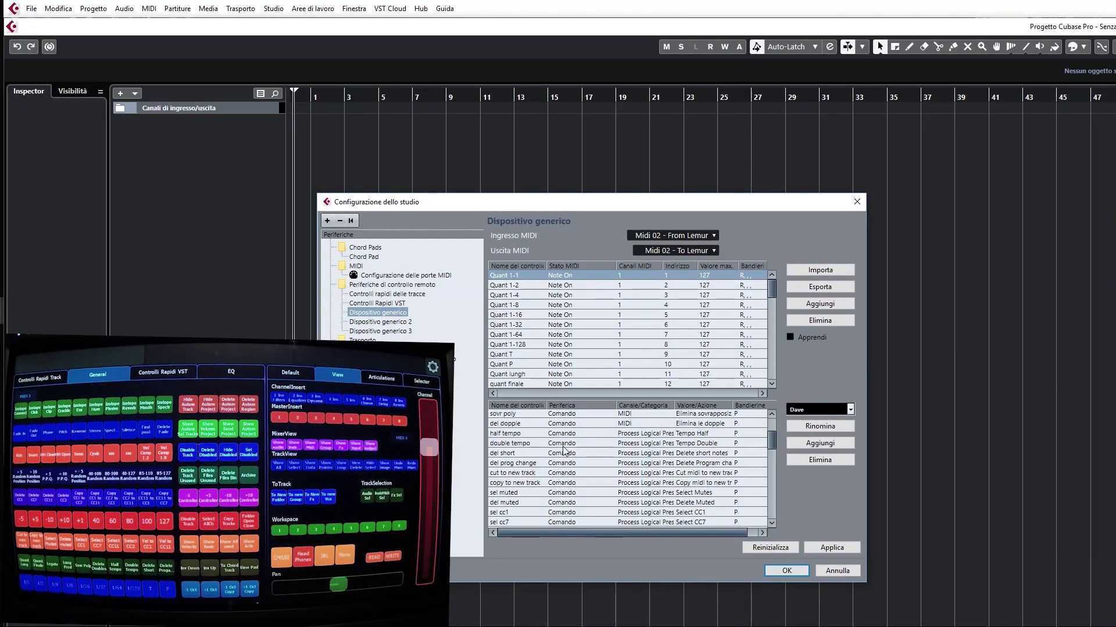
Step: For half tempo in Dispositivo generico, keep the Process Logical Preset category and view its available actions without changing the selection
click(622, 433)
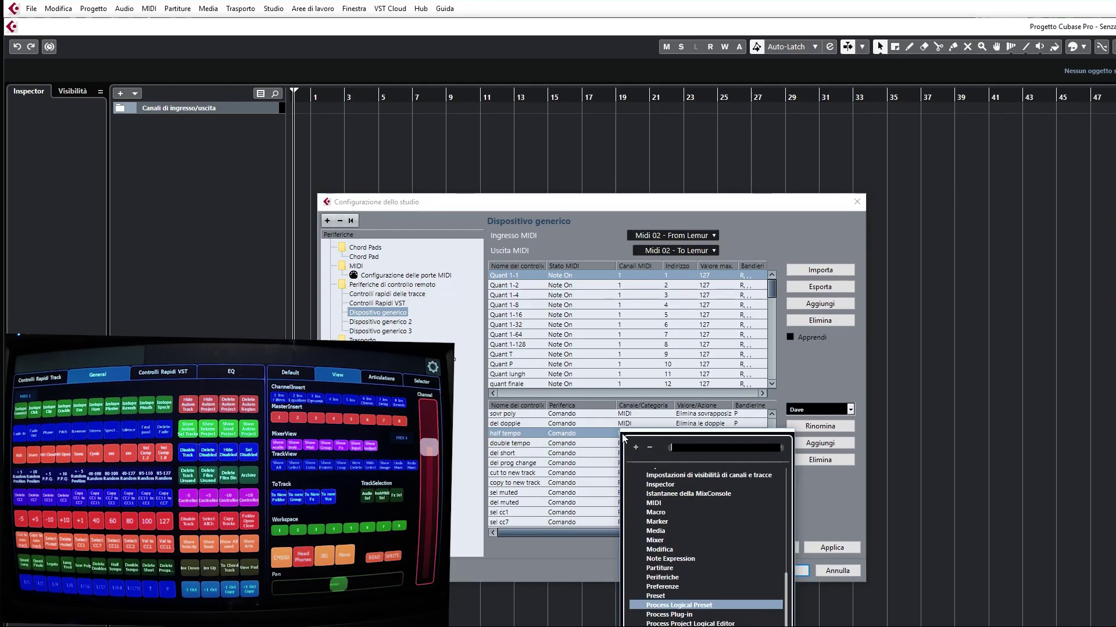
click(646, 604)
click(700, 436)
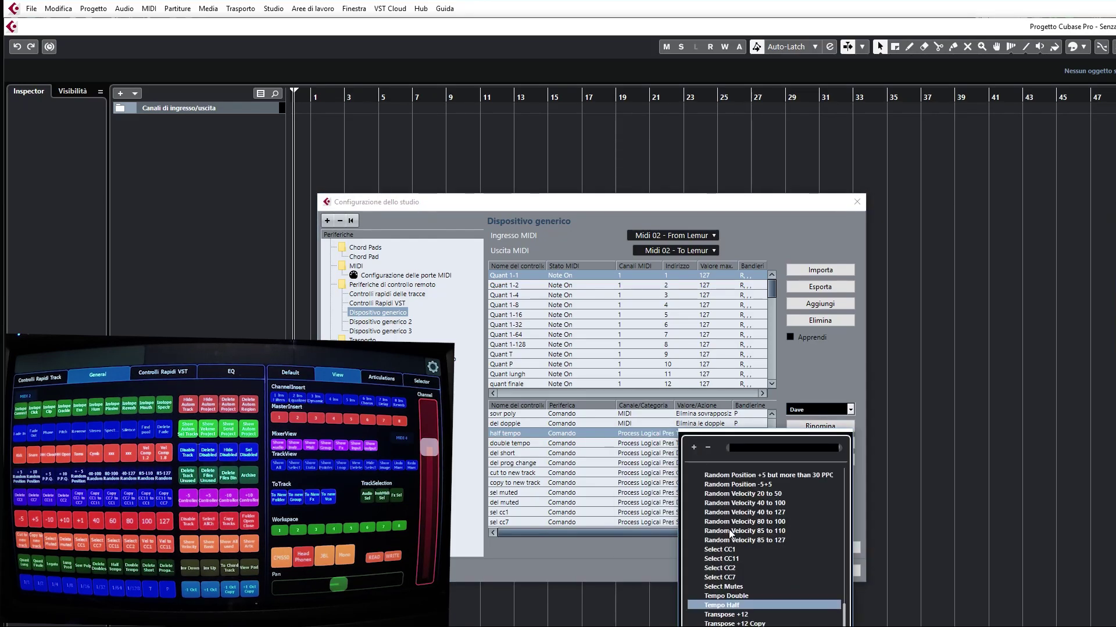
scroll(730, 530, up, 10)
scroll(739, 546, up, 2)
click(611, 576)
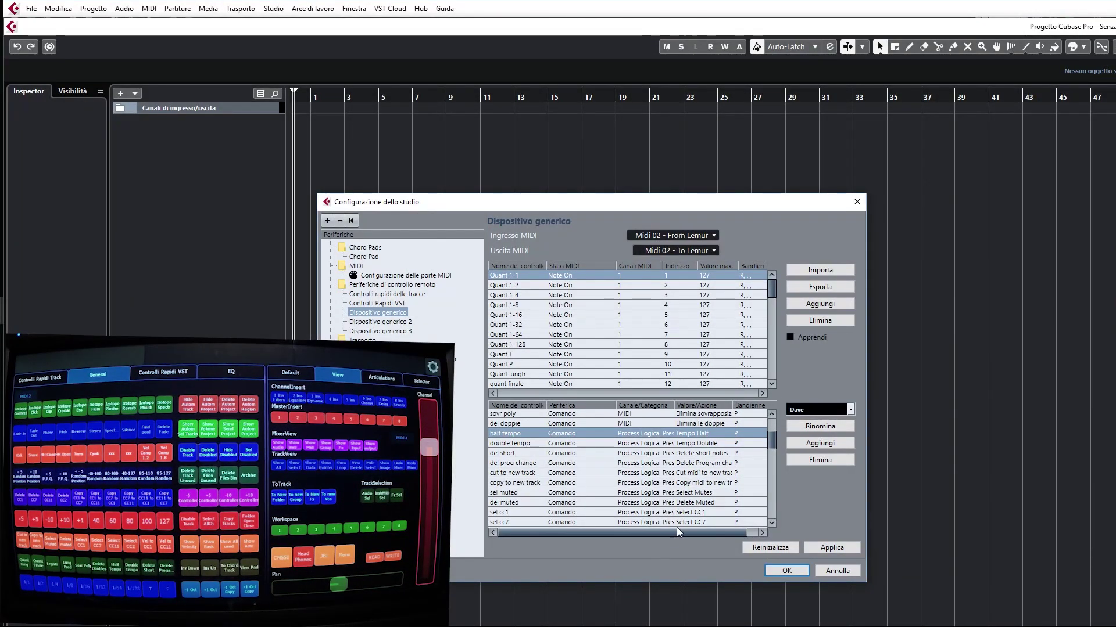
Step: Look through the remaining Dispositivo generico command assignments down to the Accordi entries, and close the studio setup without applying changes
scroll(701, 477, down, 3)
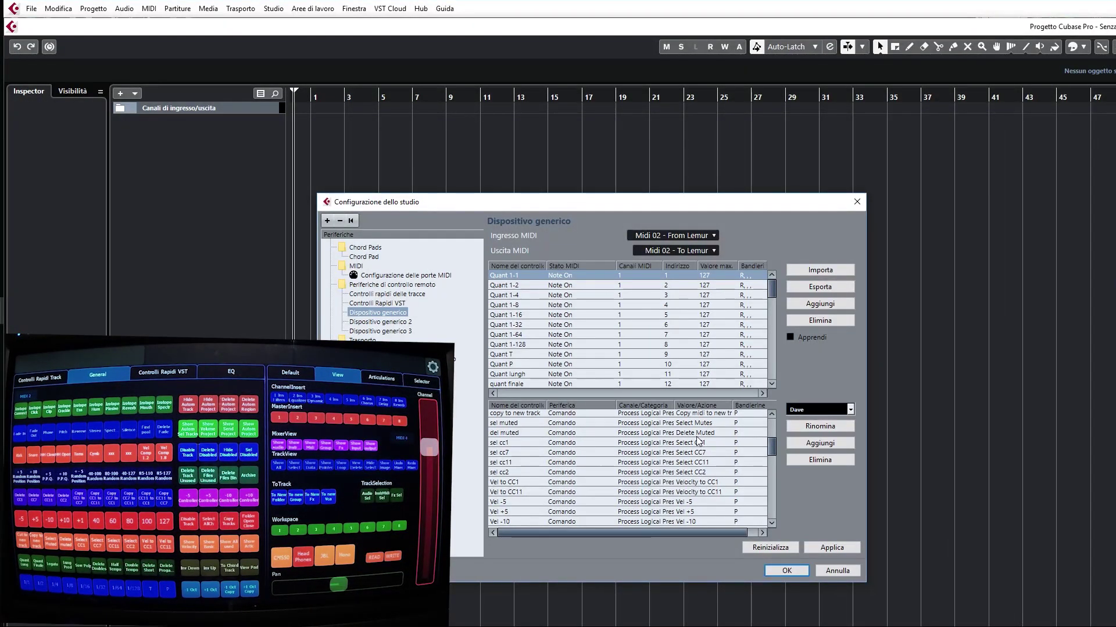
scroll(645, 476, down, 3)
scroll(639, 479, down, 5)
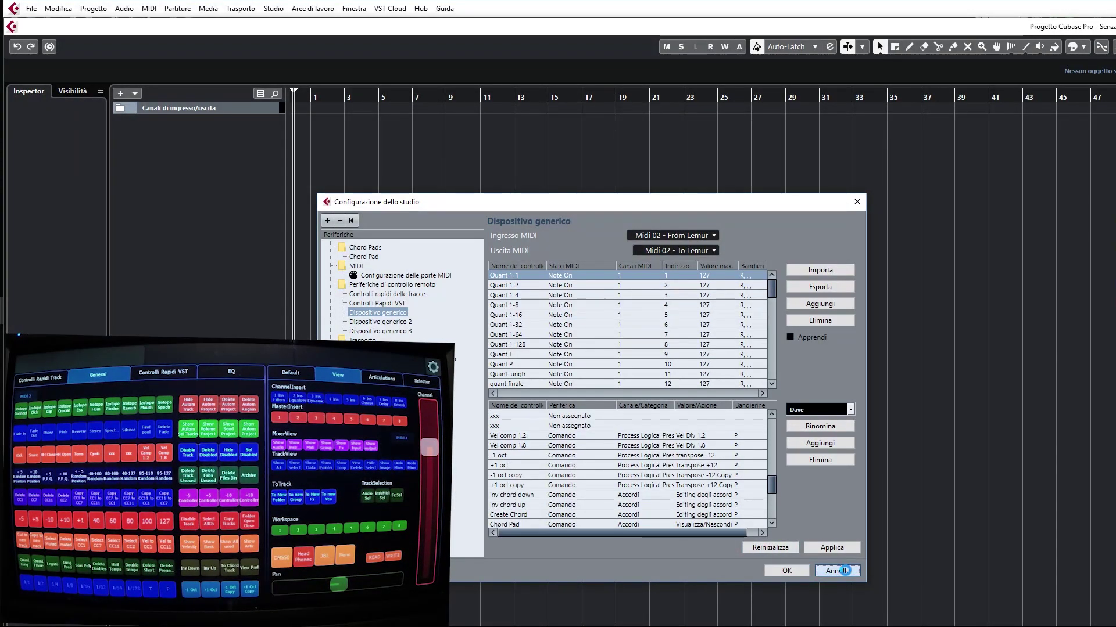
click(843, 571)
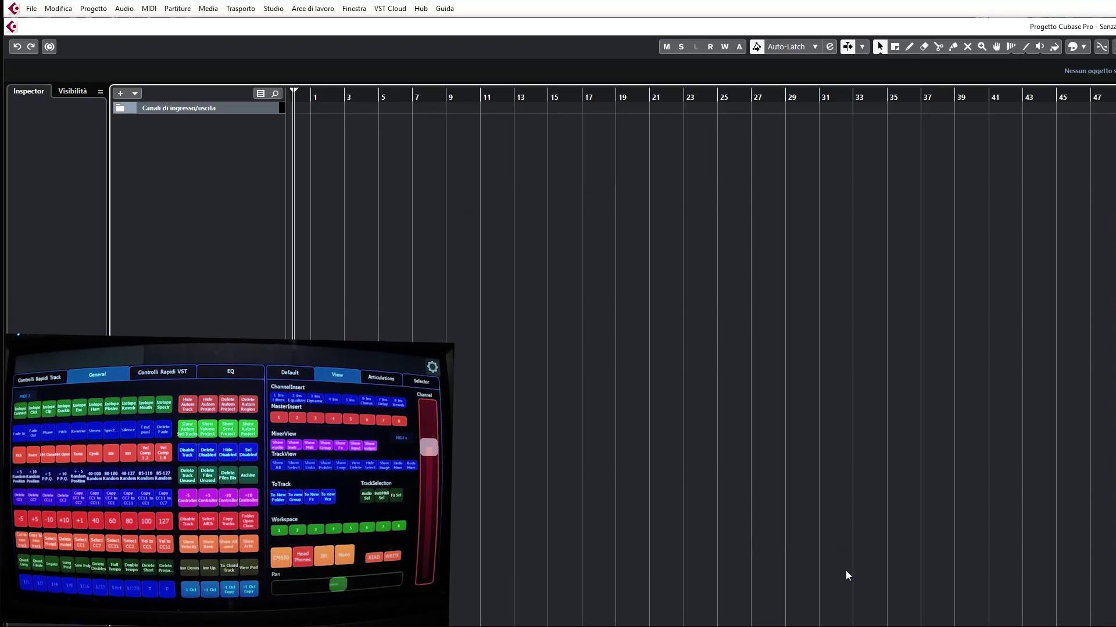